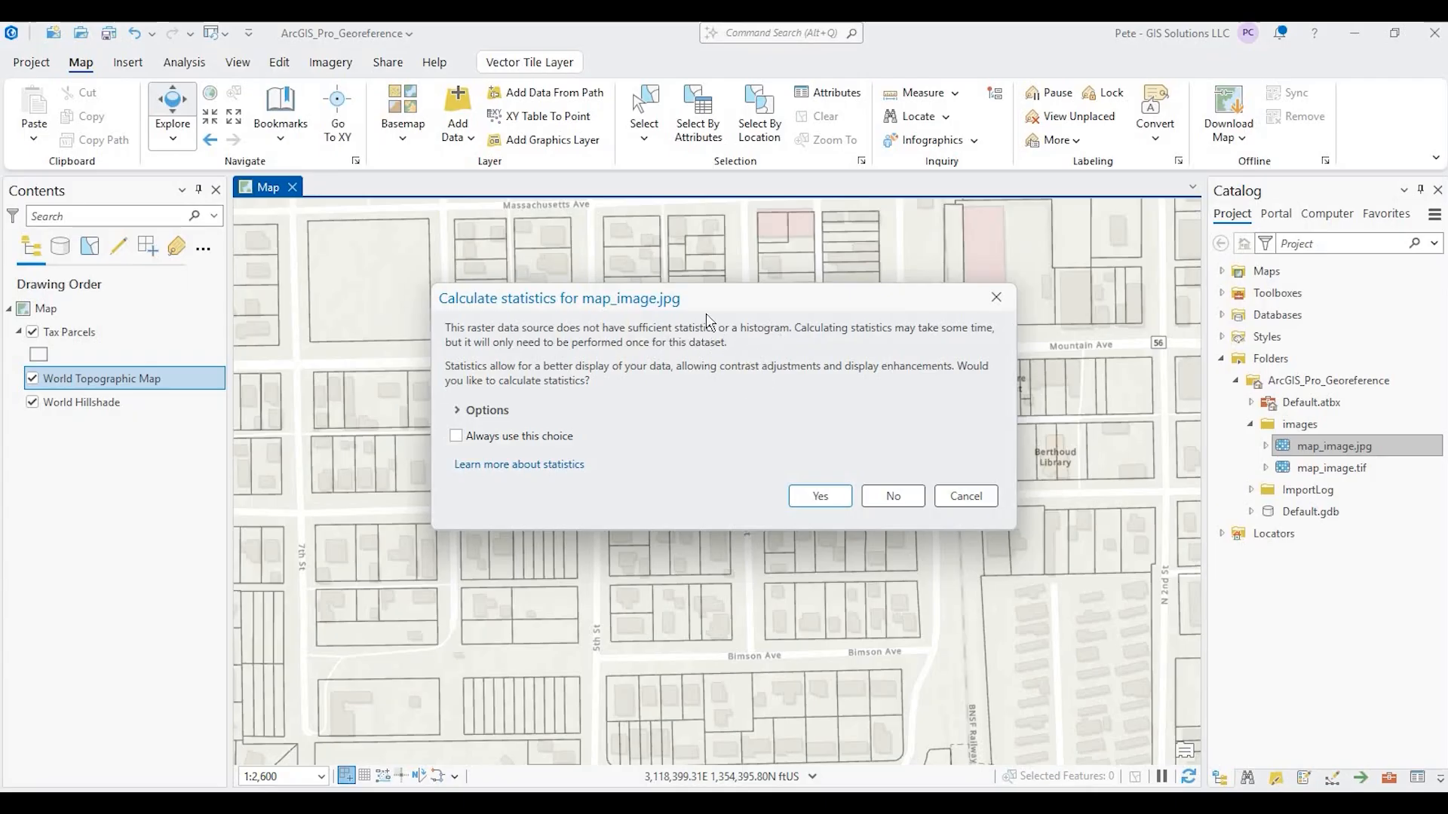
Calculate statistics for map_image.jpg and collapse its band legend once the layer is added
left_click(816, 497)
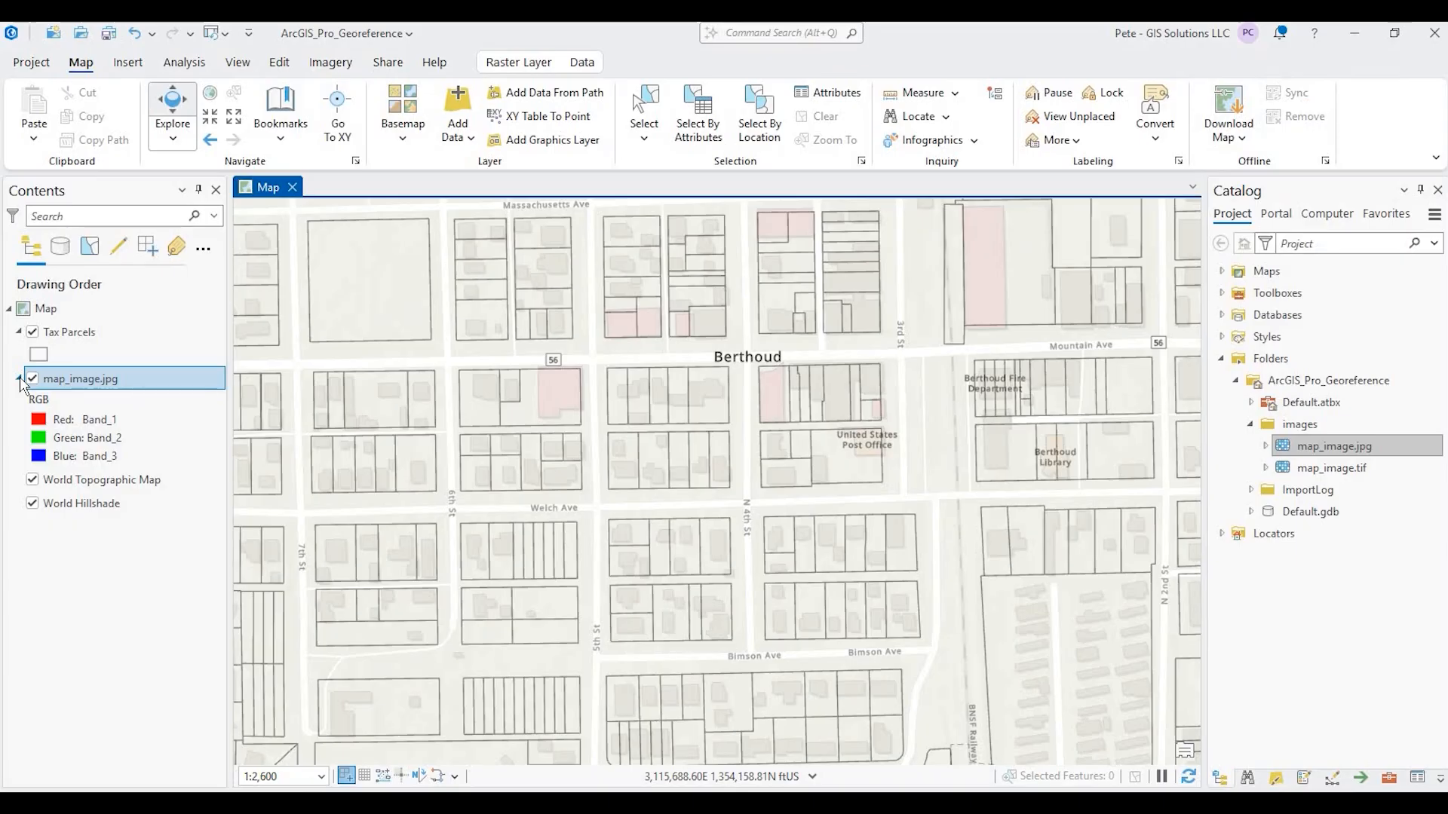
left_click_drag(96, 381, 100, 388)
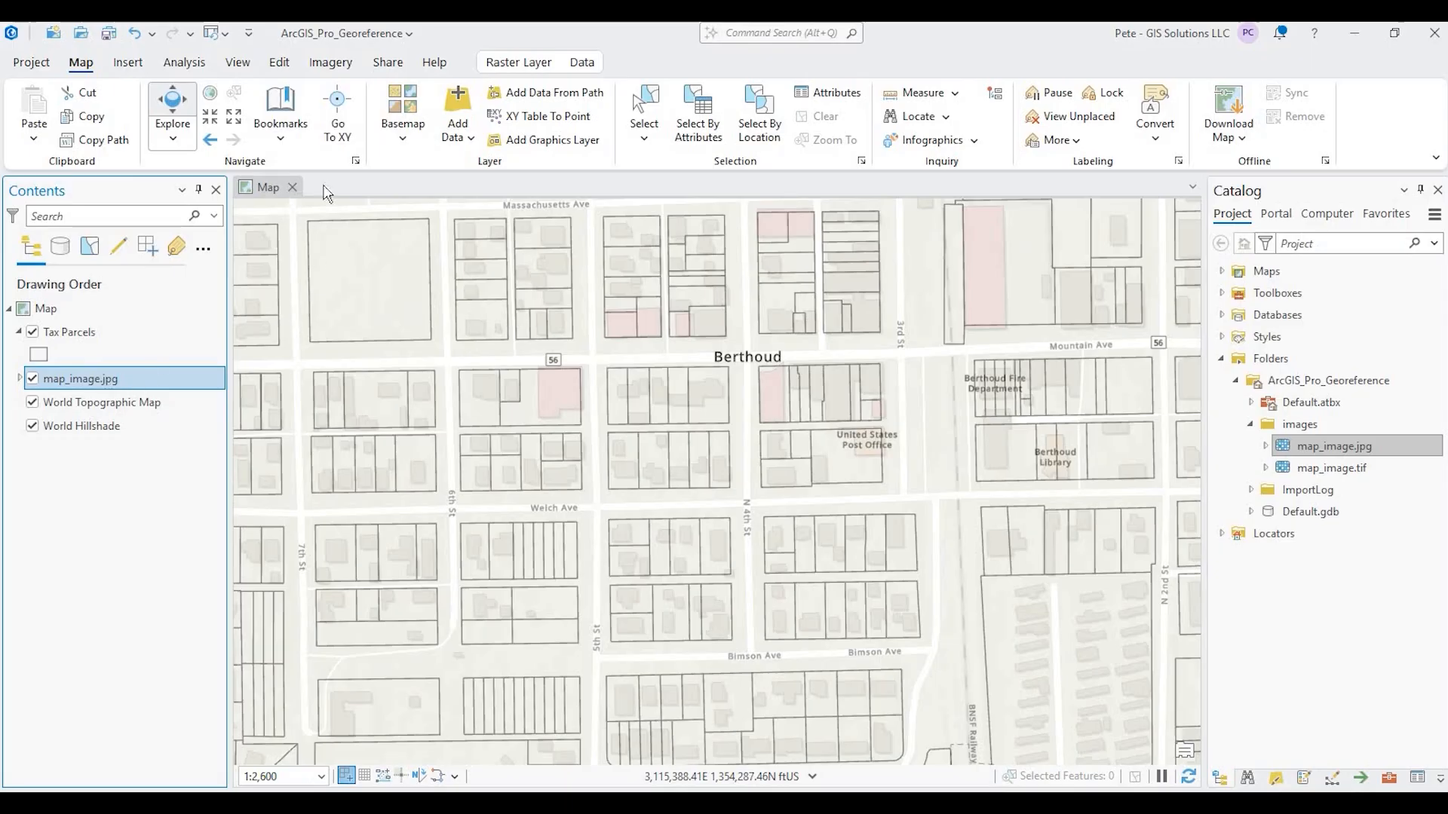
Start georeferencing map_image.jpg and fit the image to the current map display
left_click(330, 63)
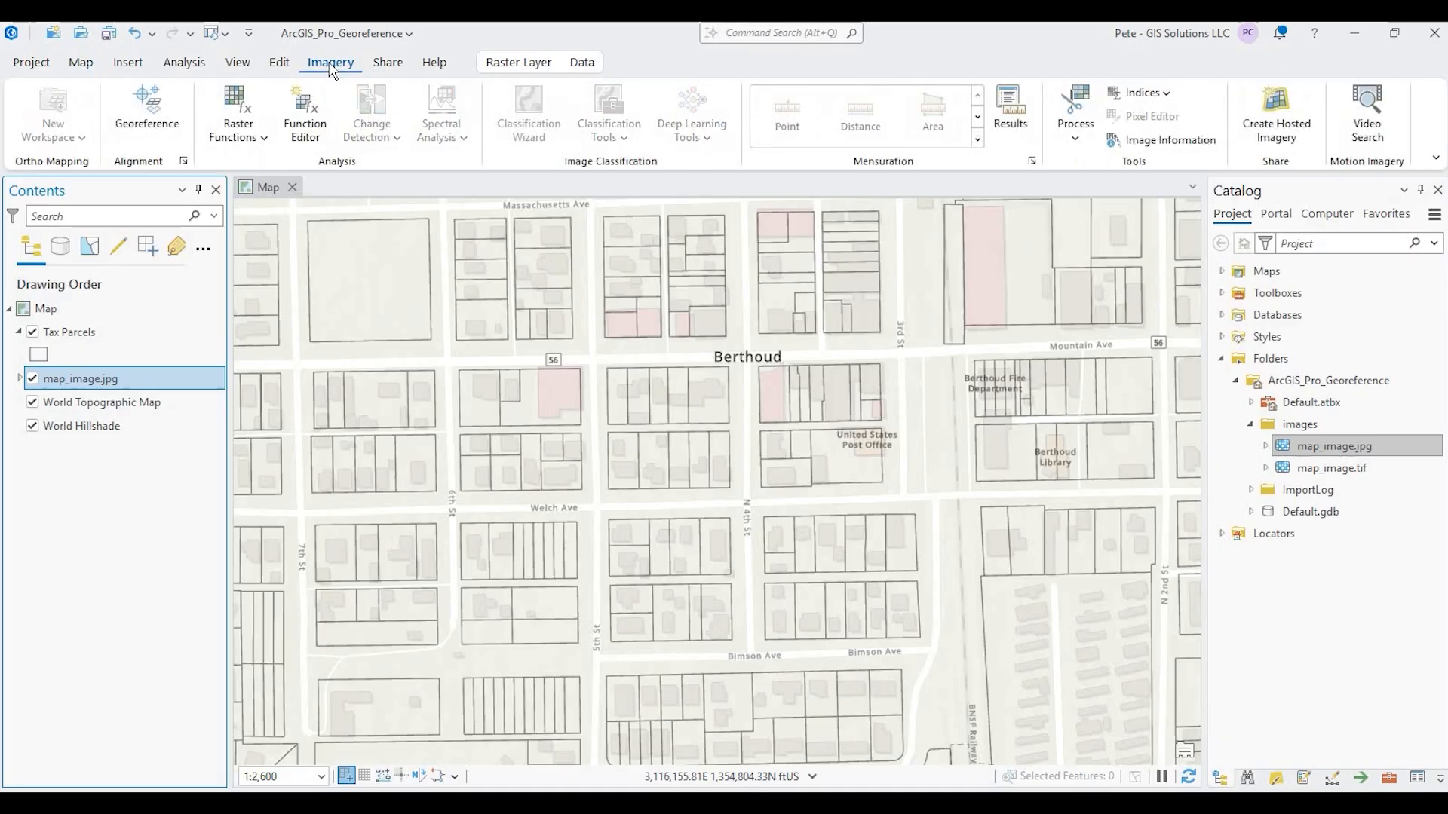
left_click(147, 120)
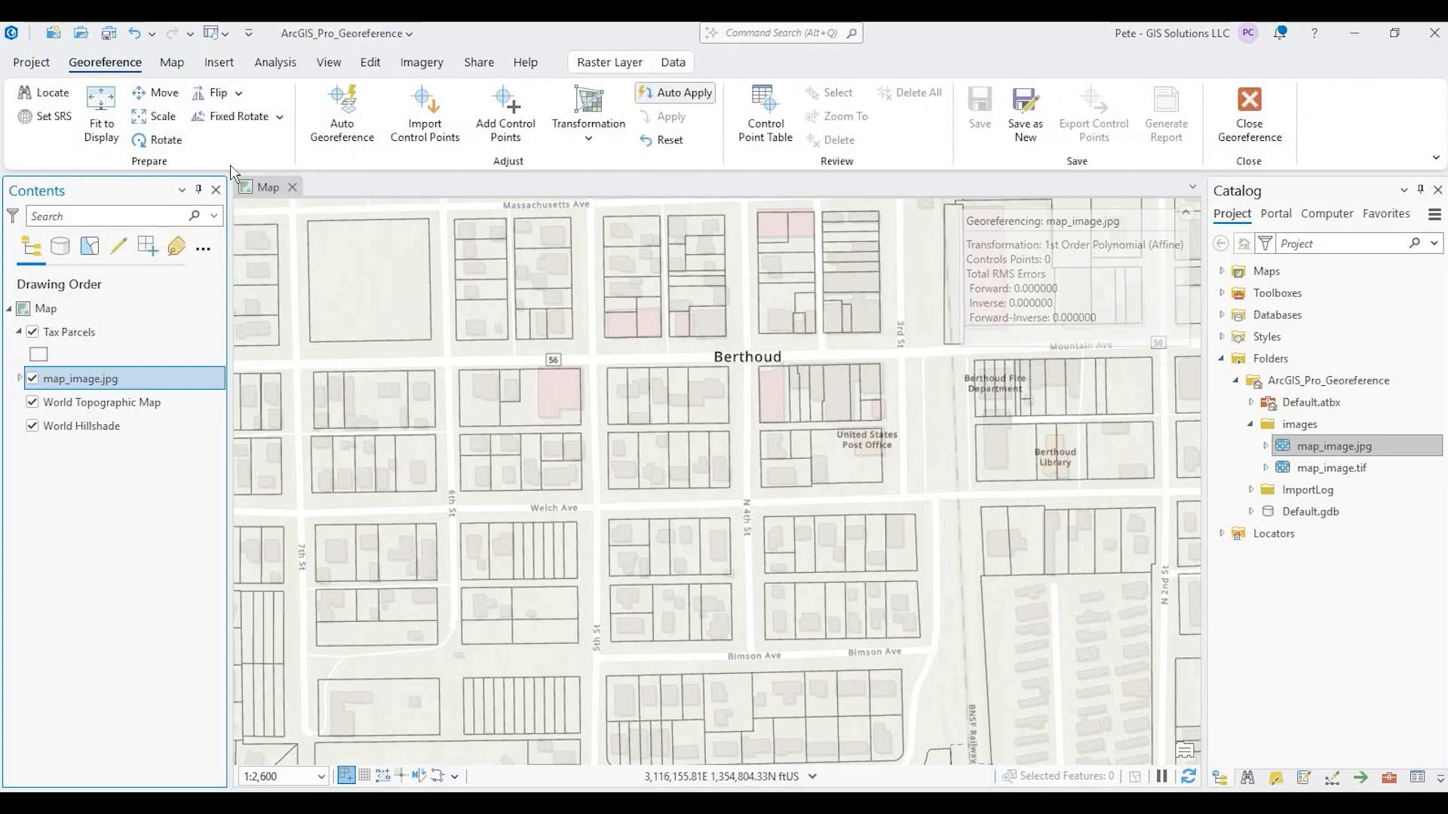
left_click(104, 112)
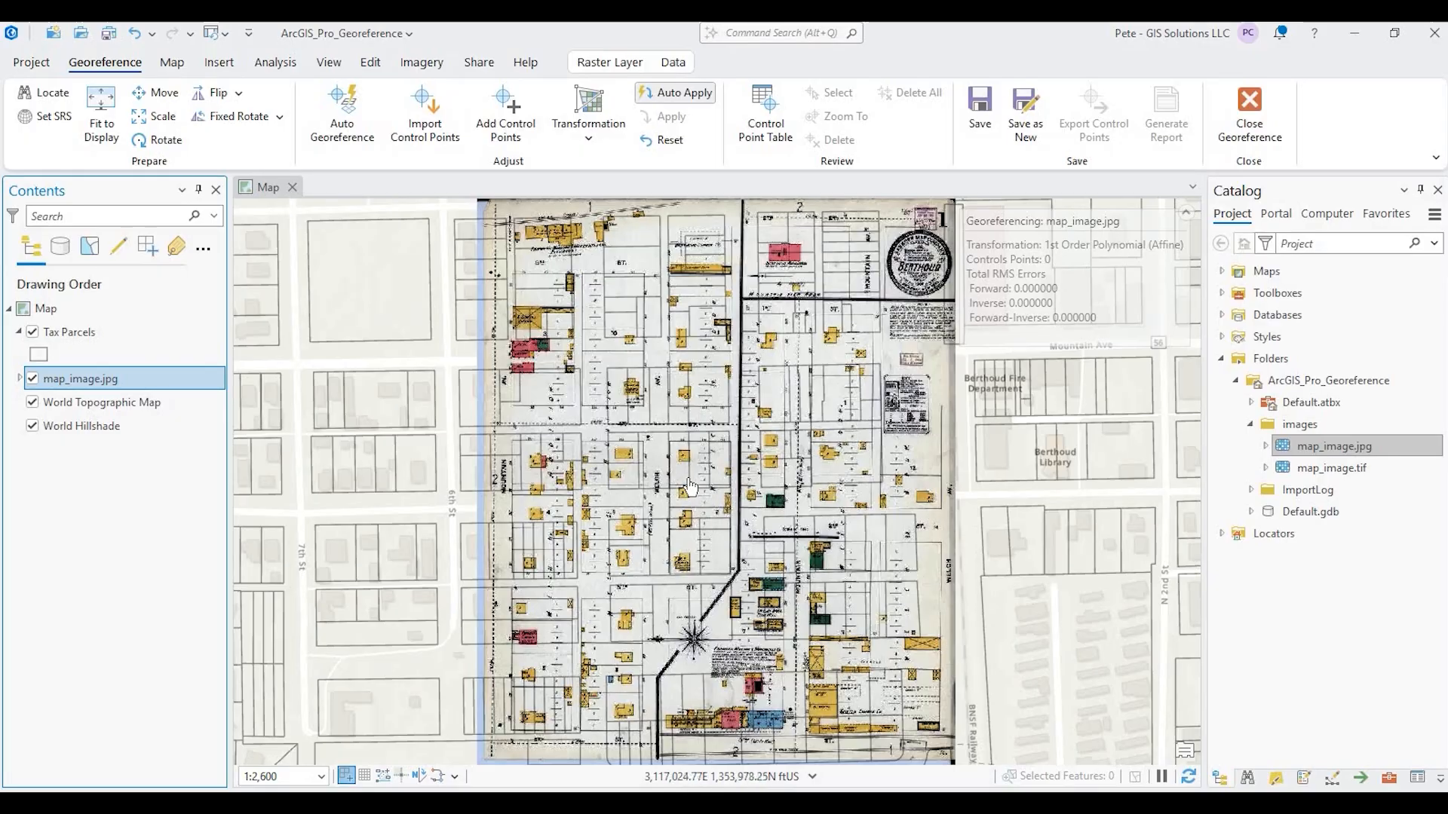
Try the Fixed Rotate tool on the map image, turning it four times through a full circle
left_click(239, 128)
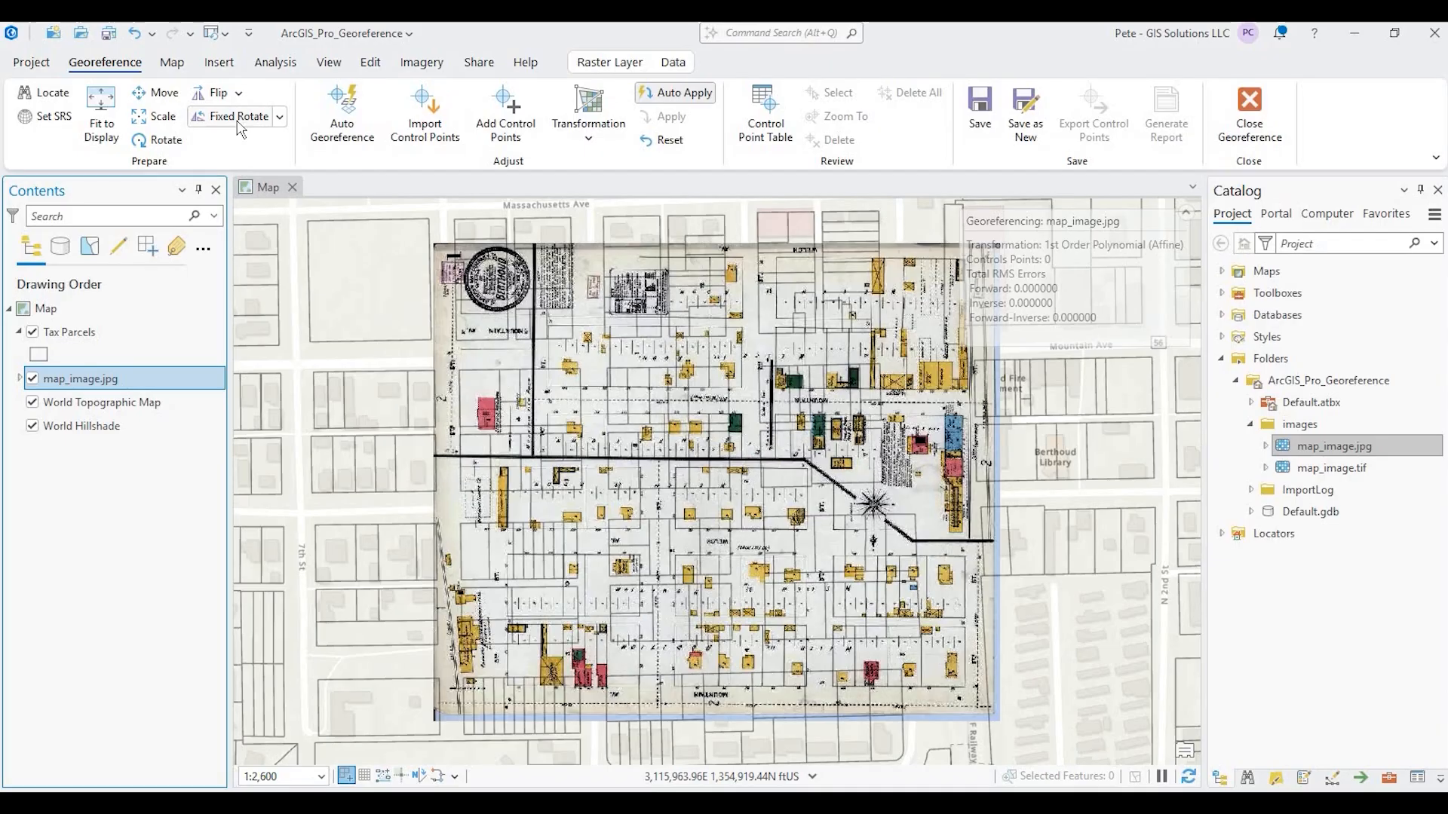
left_click(239, 129)
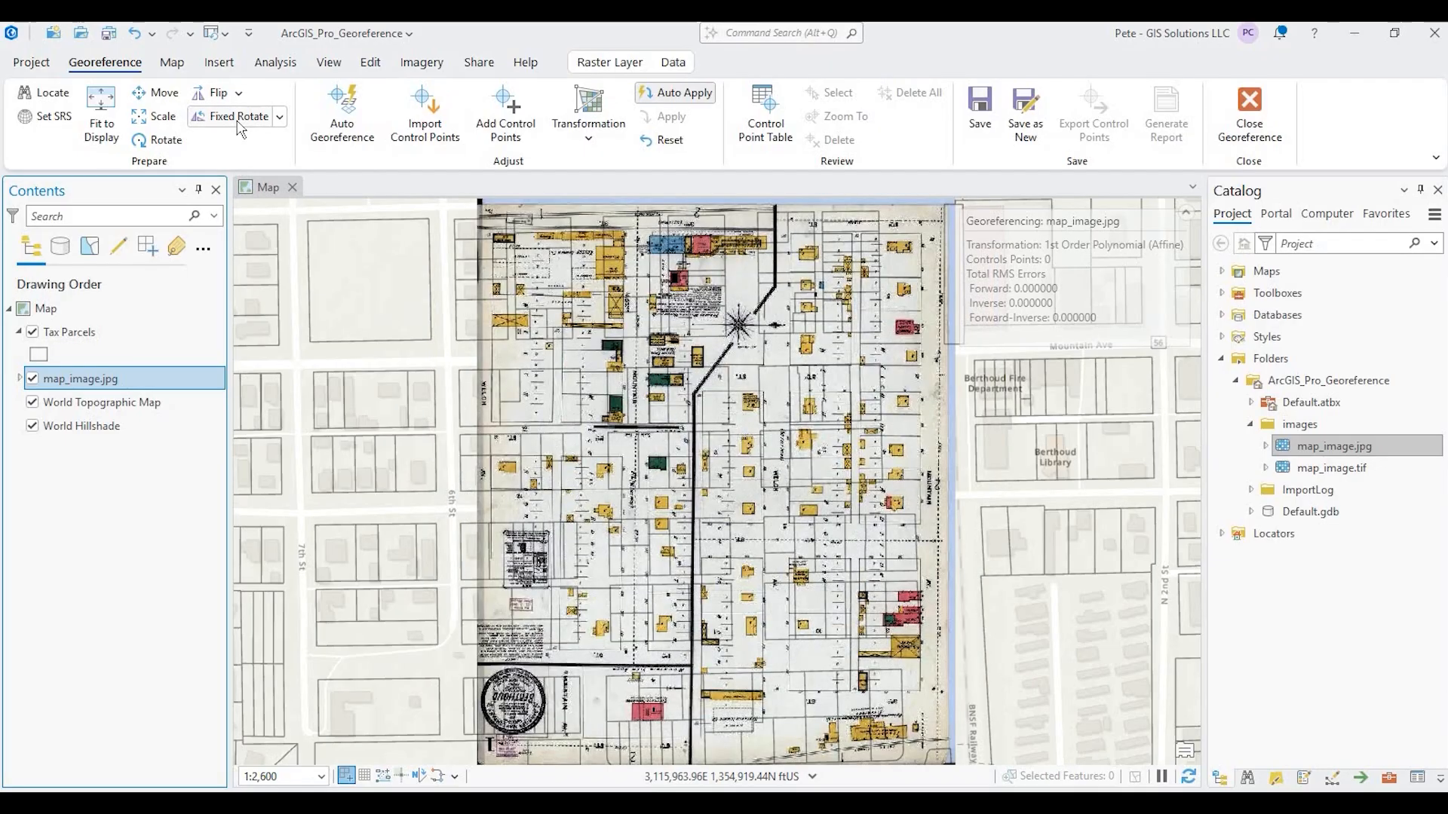
left_click(239, 128)
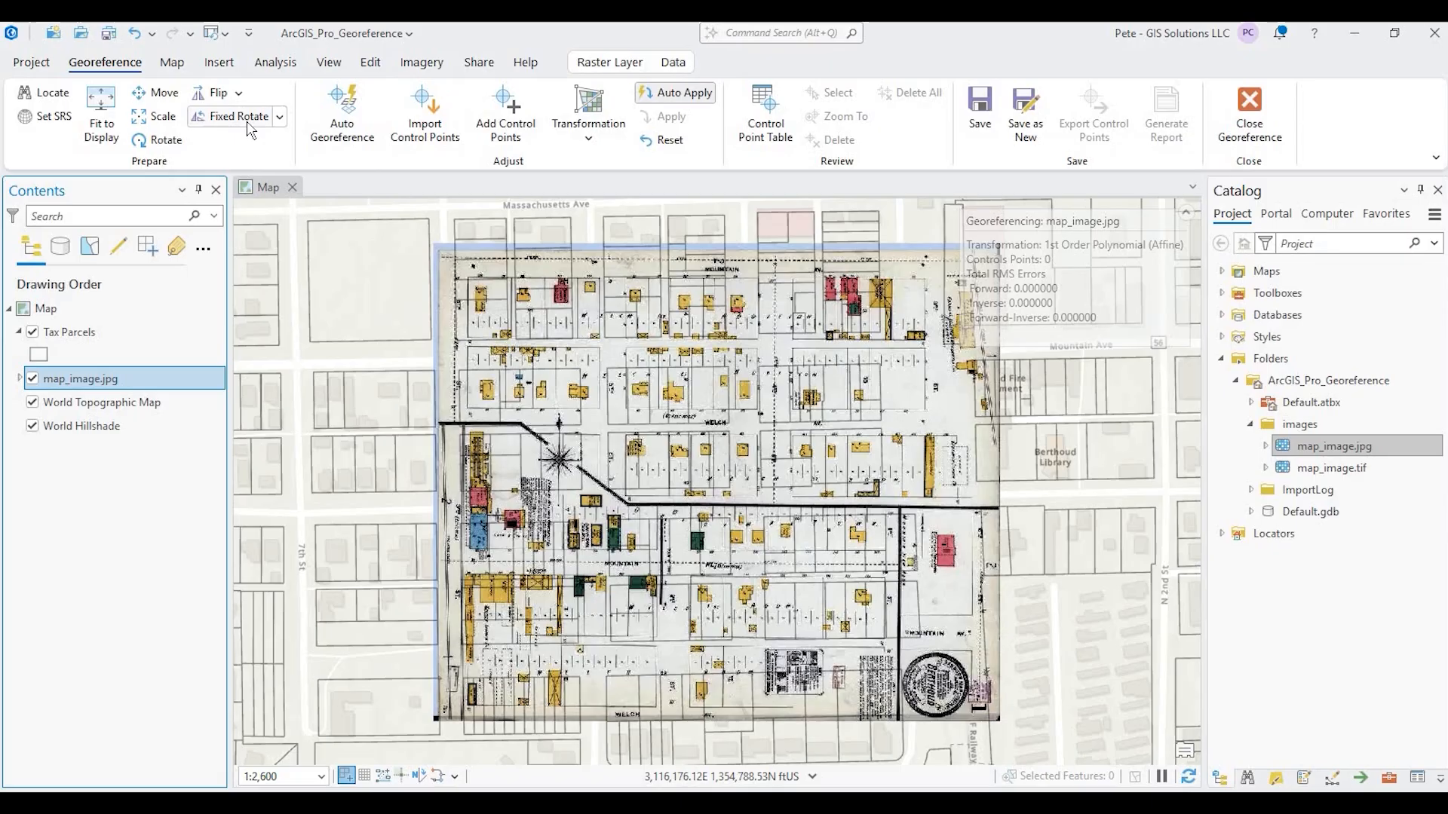
left_click(248, 122)
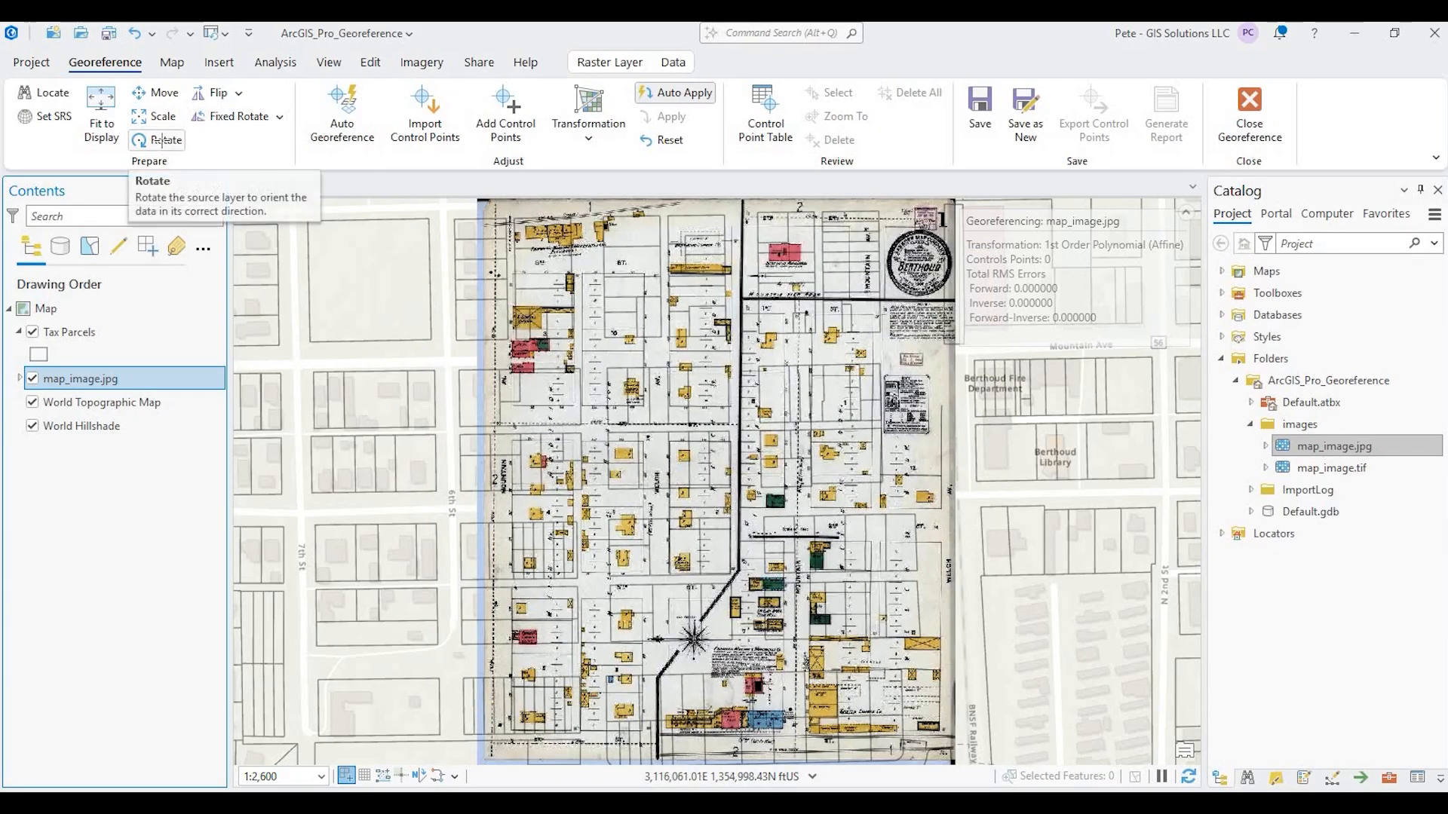
Rotate the map image freehand about a quarter turn clockwise so its north arrow points up
left_click(155, 141)
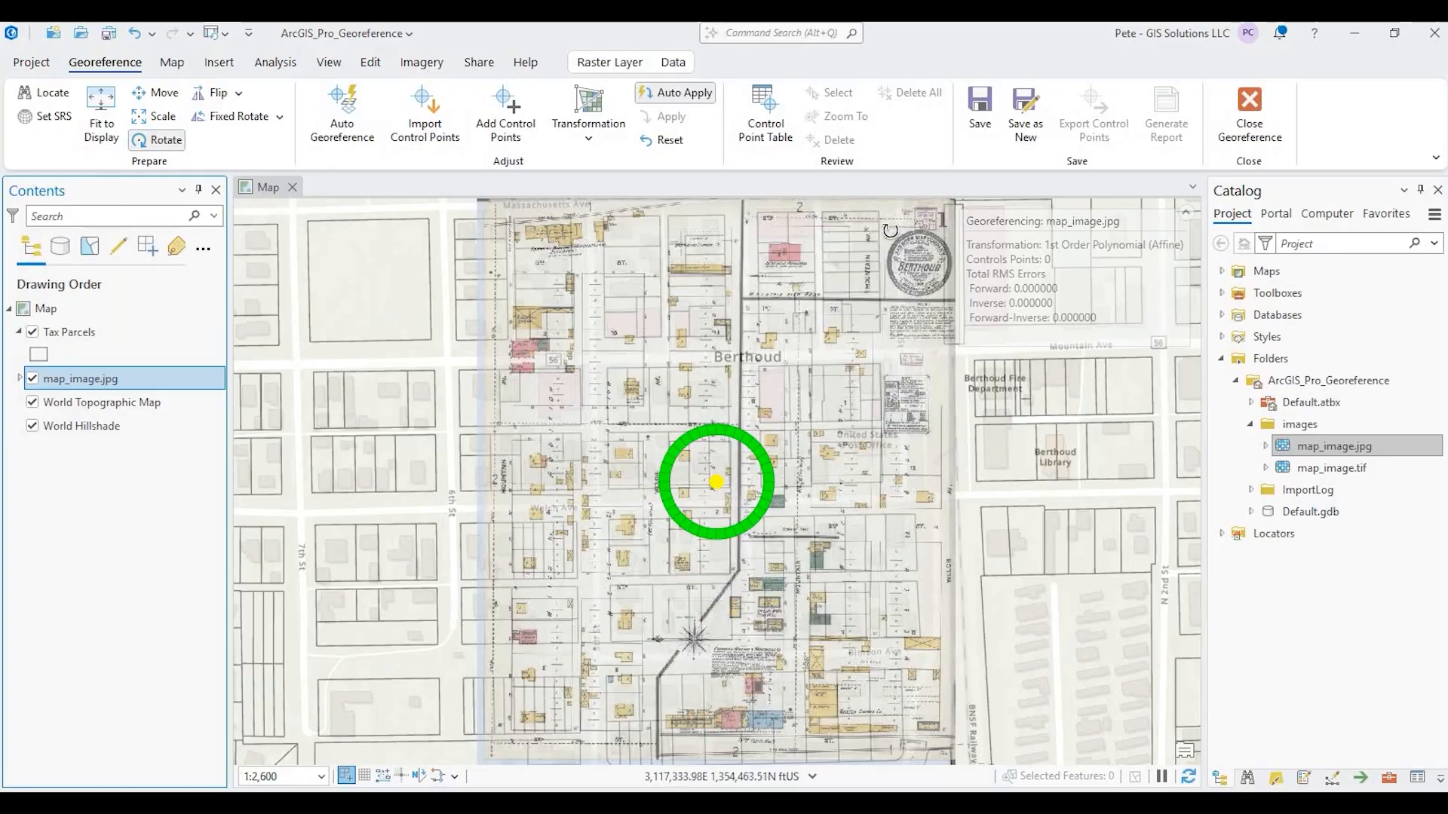
left_click_drag(935, 333, 907, 594)
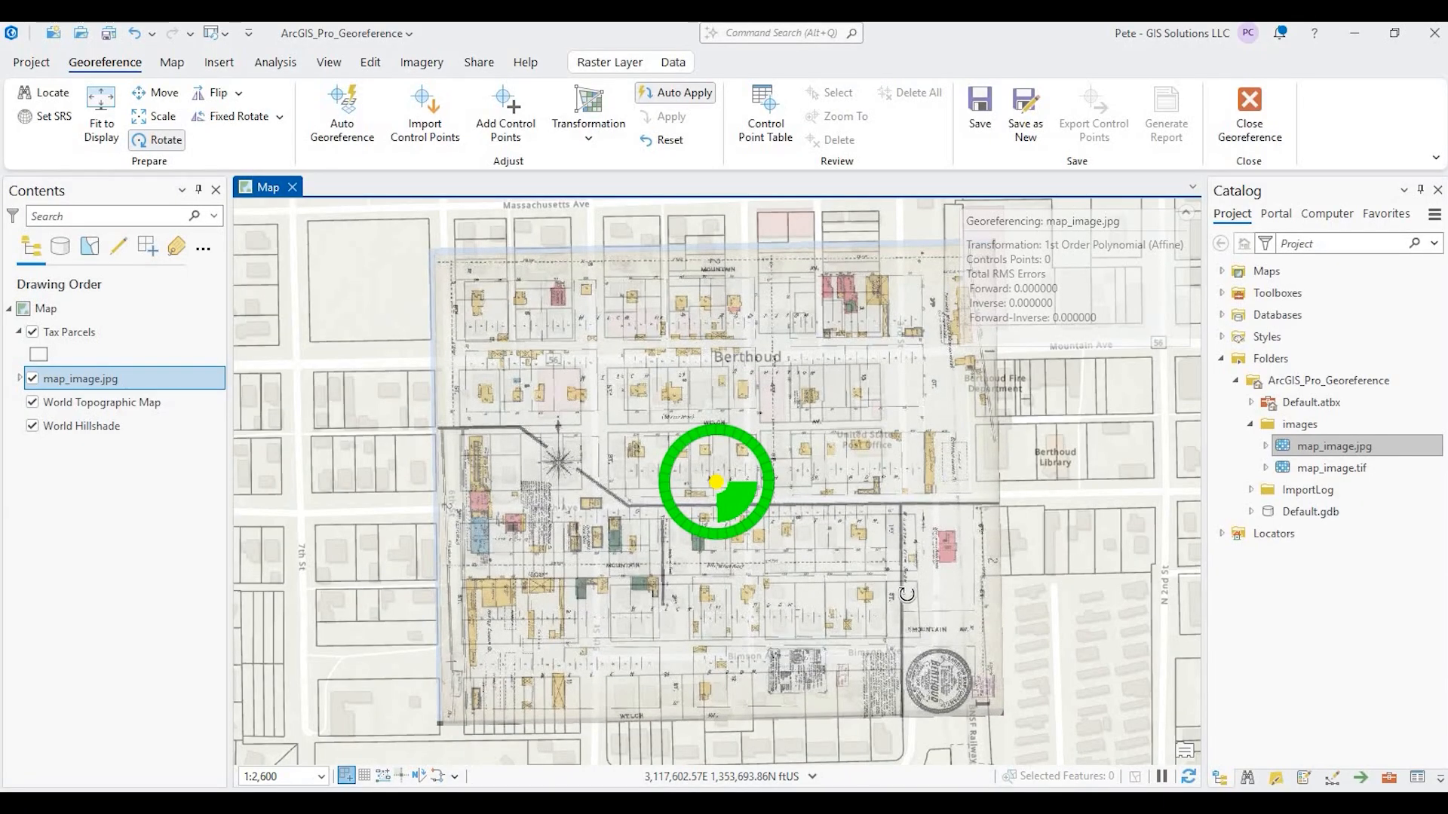
left_click_drag(723, 519, 724, 518)
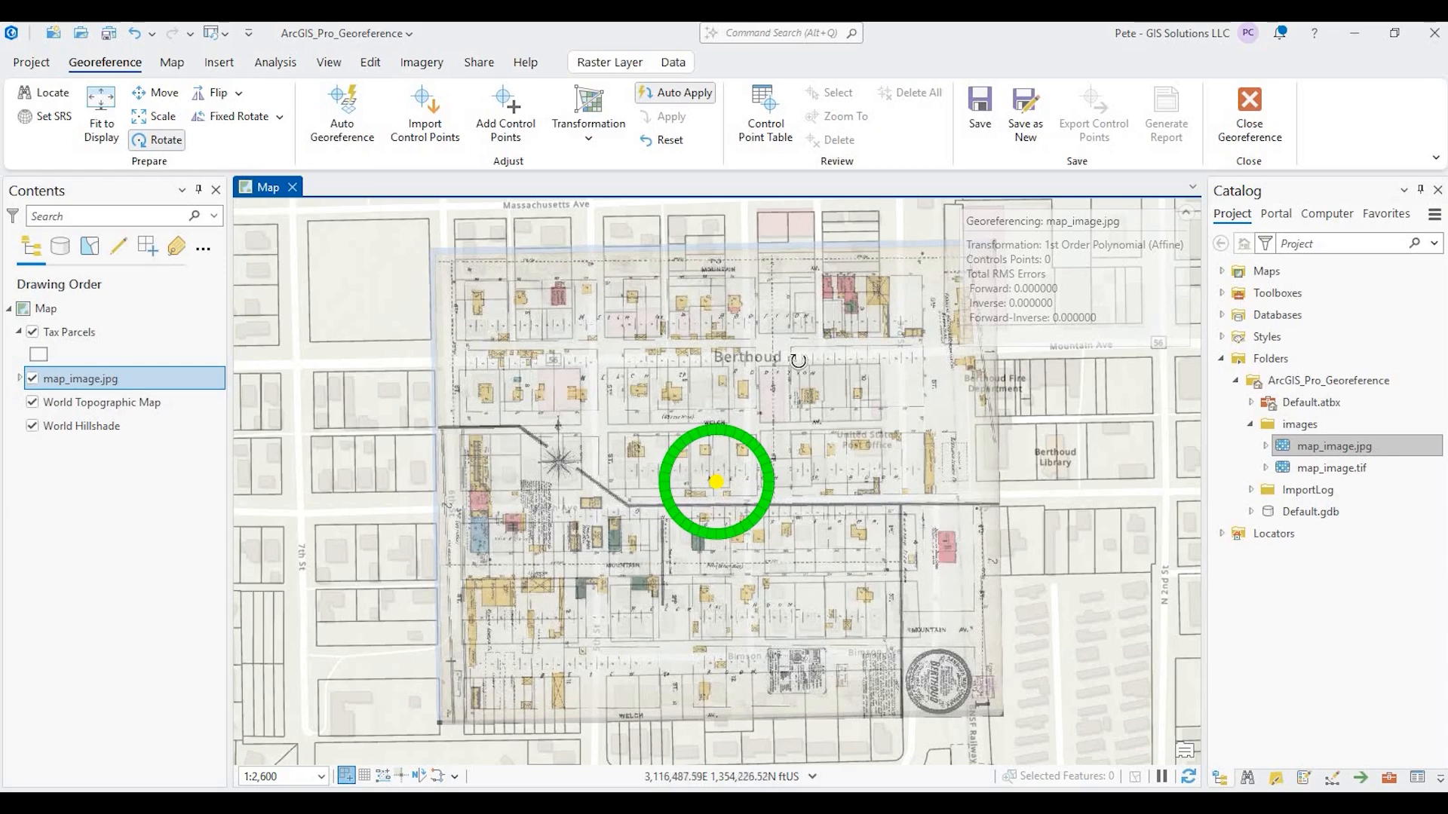
Enlarge the map image with Scale and move it slightly north over the tax parcels
left_click(155, 117)
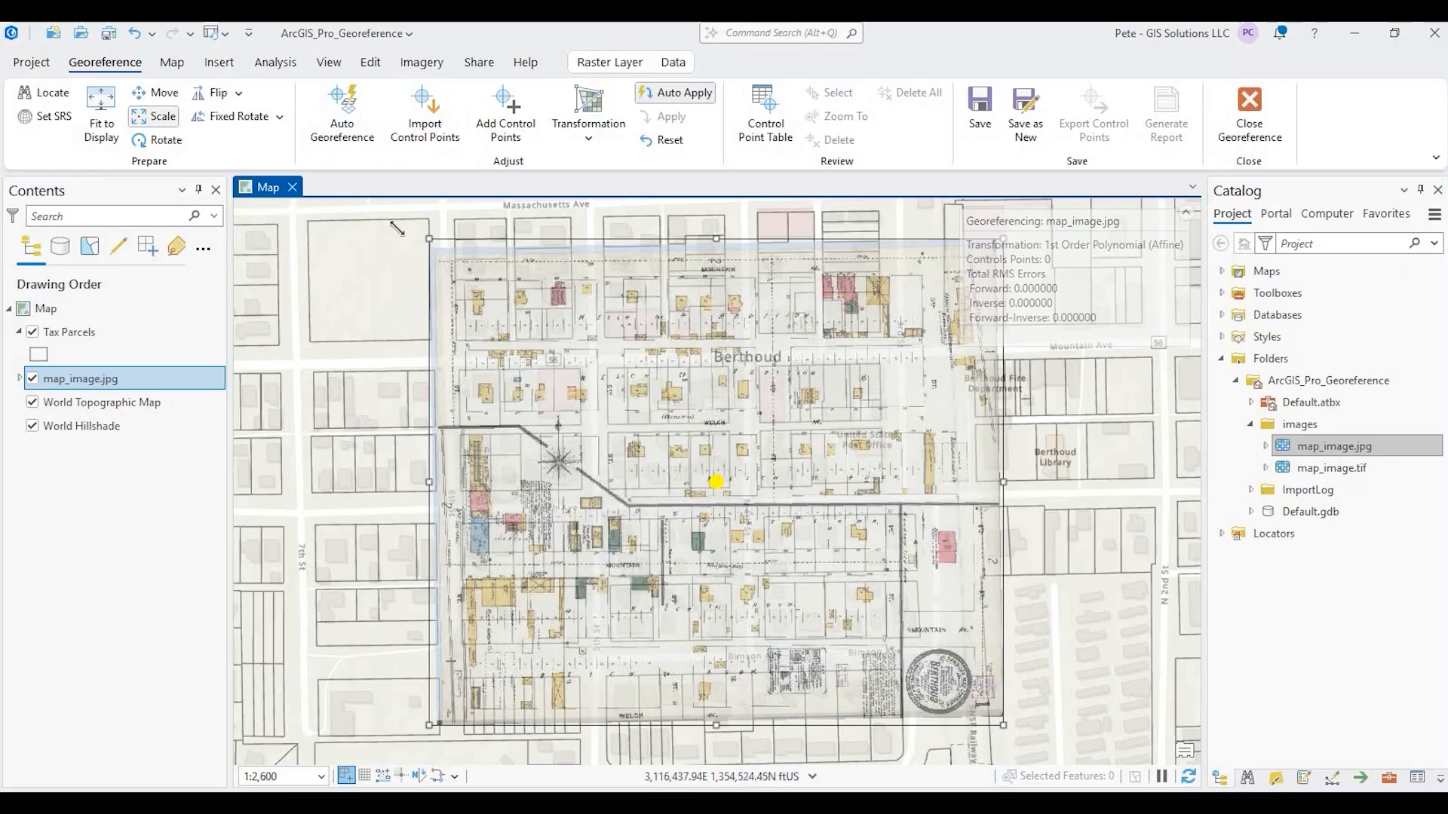
left_click_drag(307, 195, 332, 313)
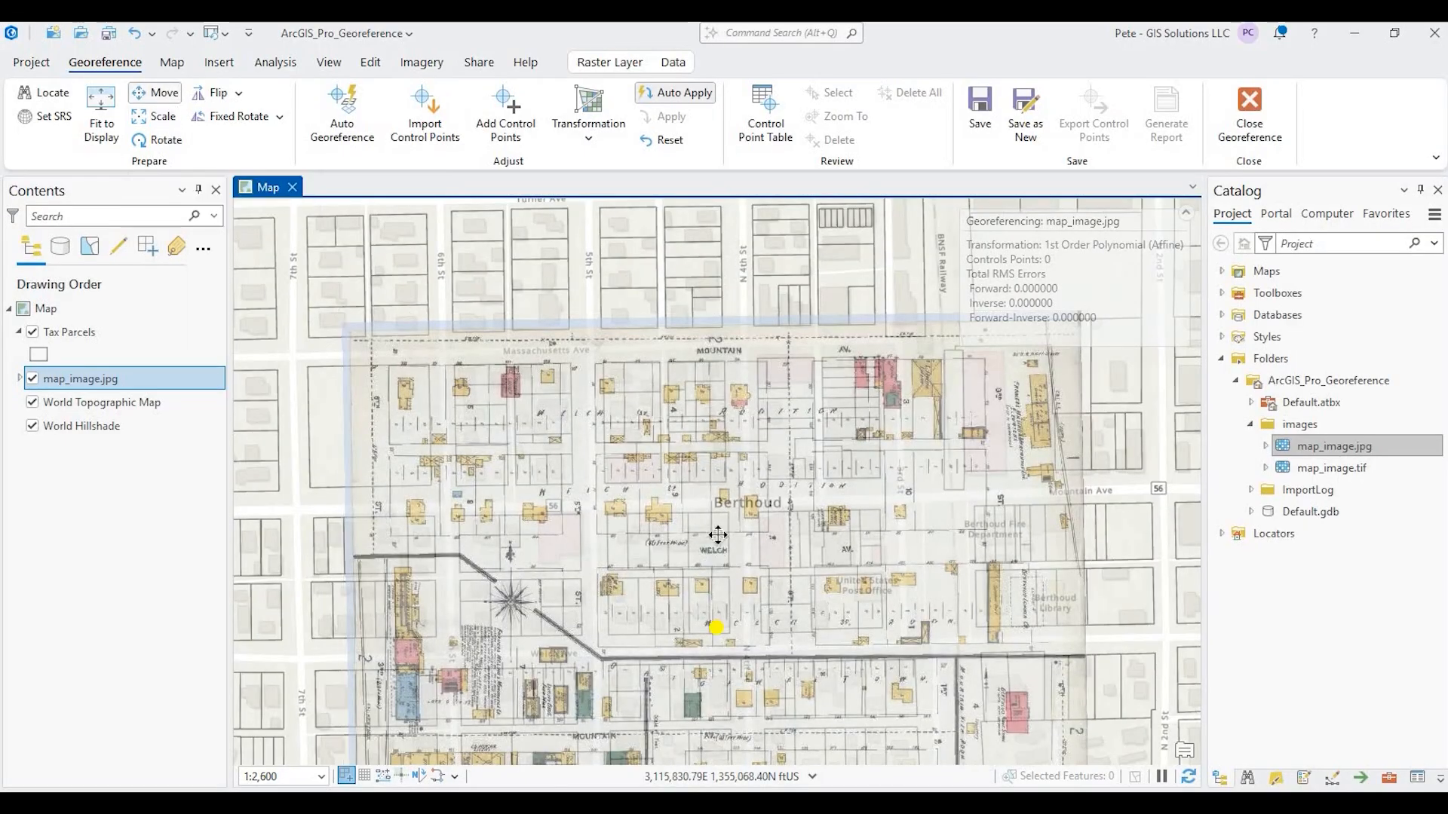
left_click_drag(702, 571, 715, 509)
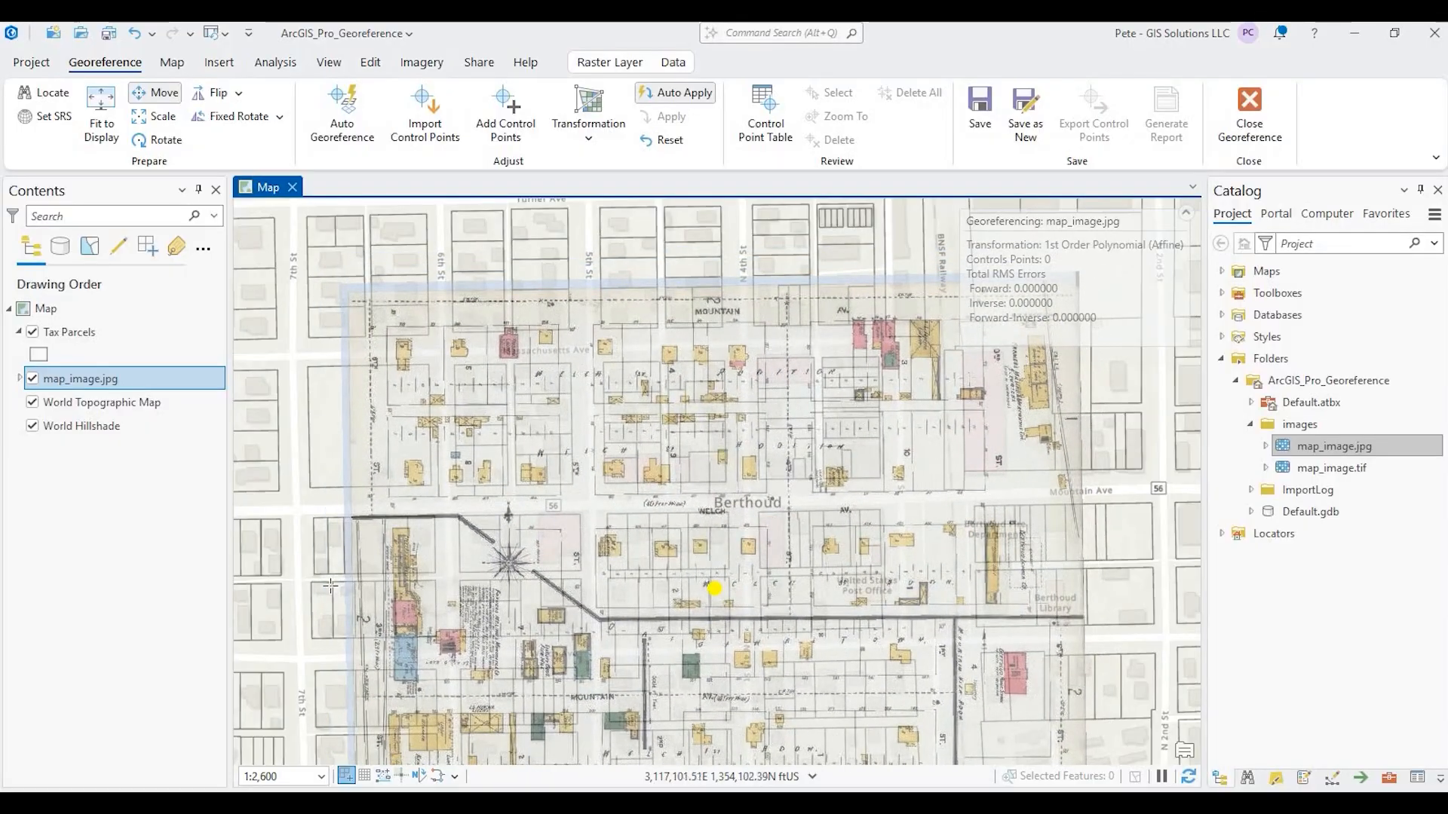
key("c")
left_click_drag(322, 603, 682, 489)
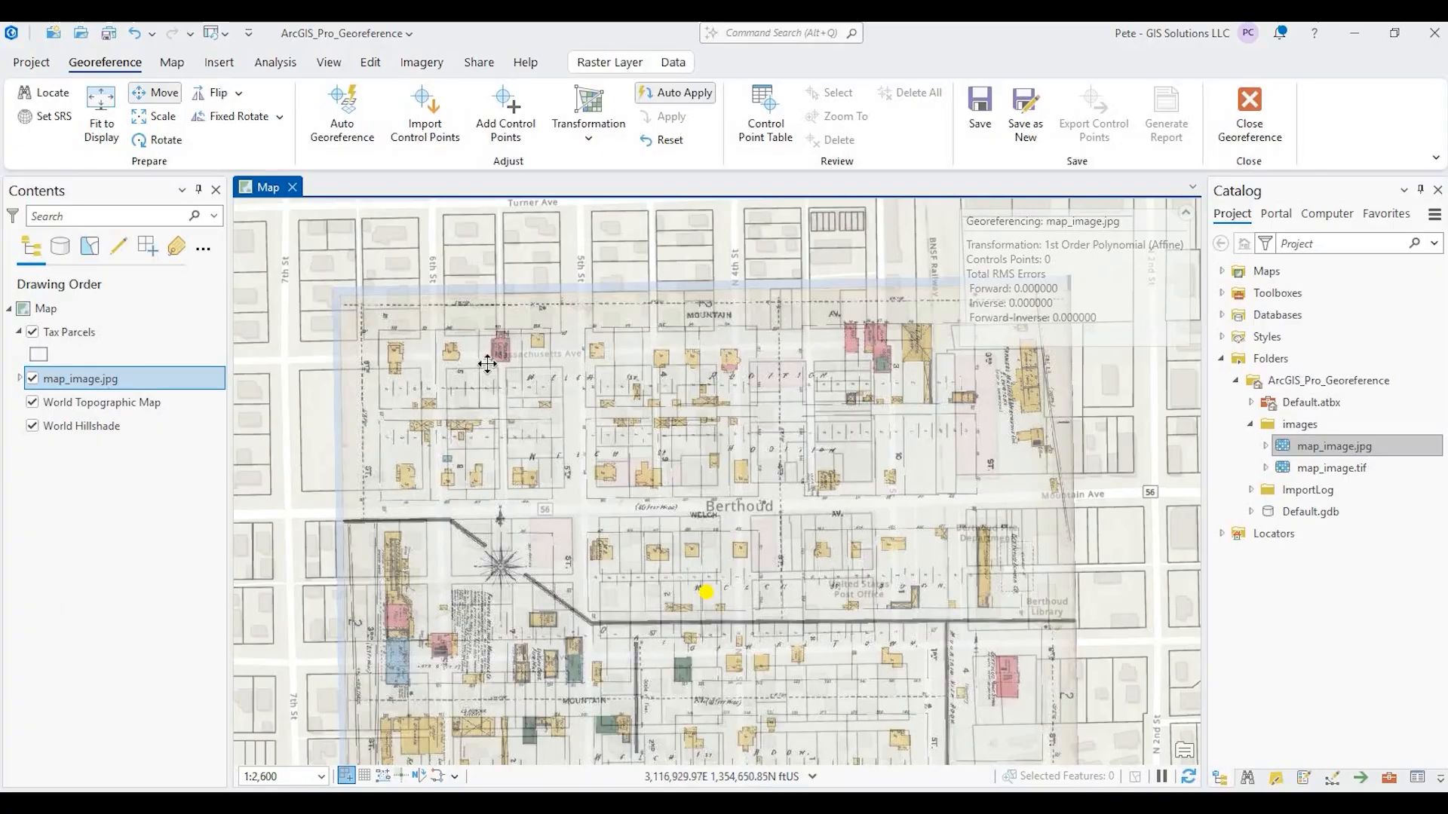
Examine how the northern blocks of the map image line up with the tax parcels around Massachusetts Ave
scroll(491, 362, "up", 5)
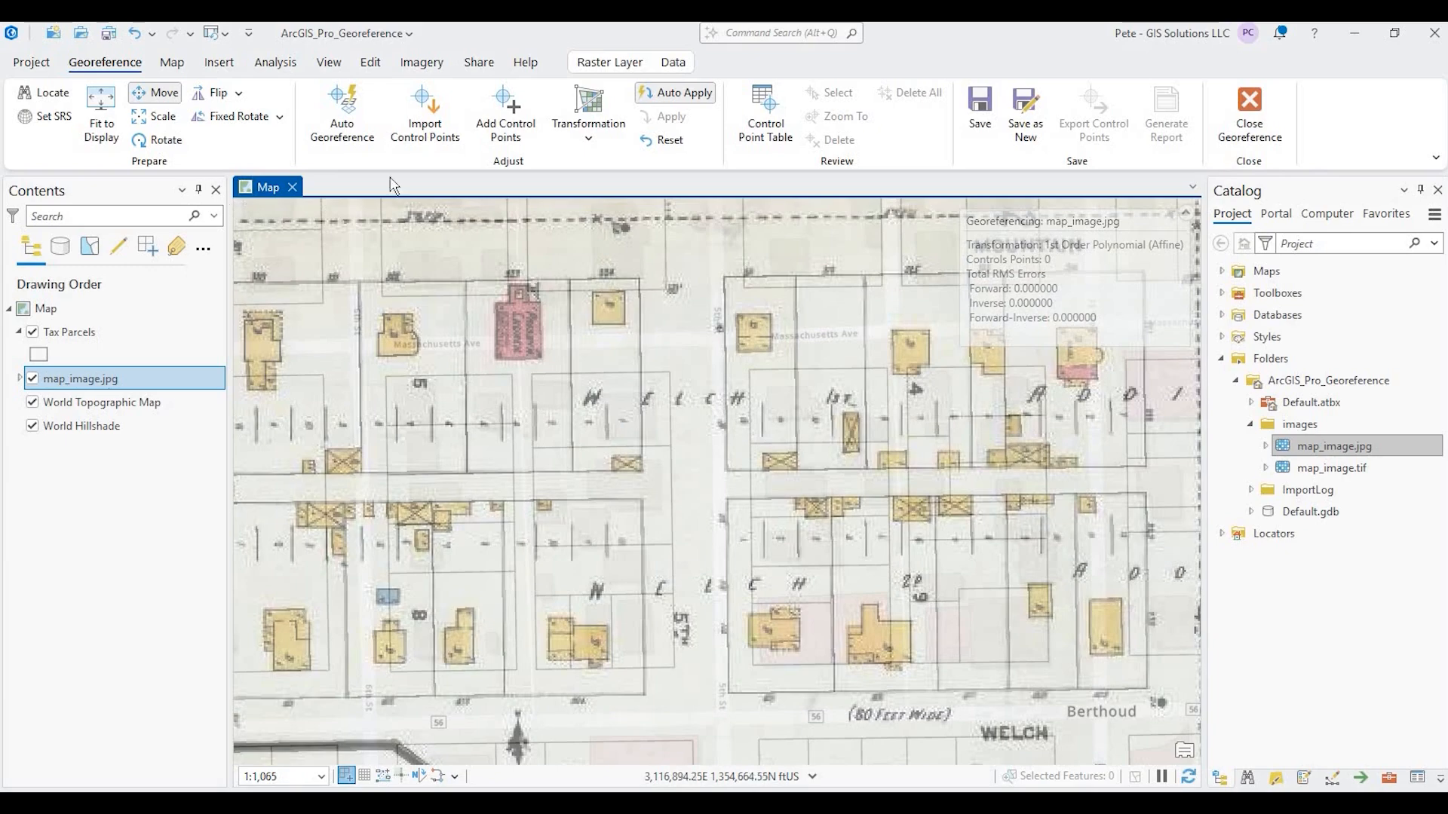
left_click_drag(904, 396, 688, 492)
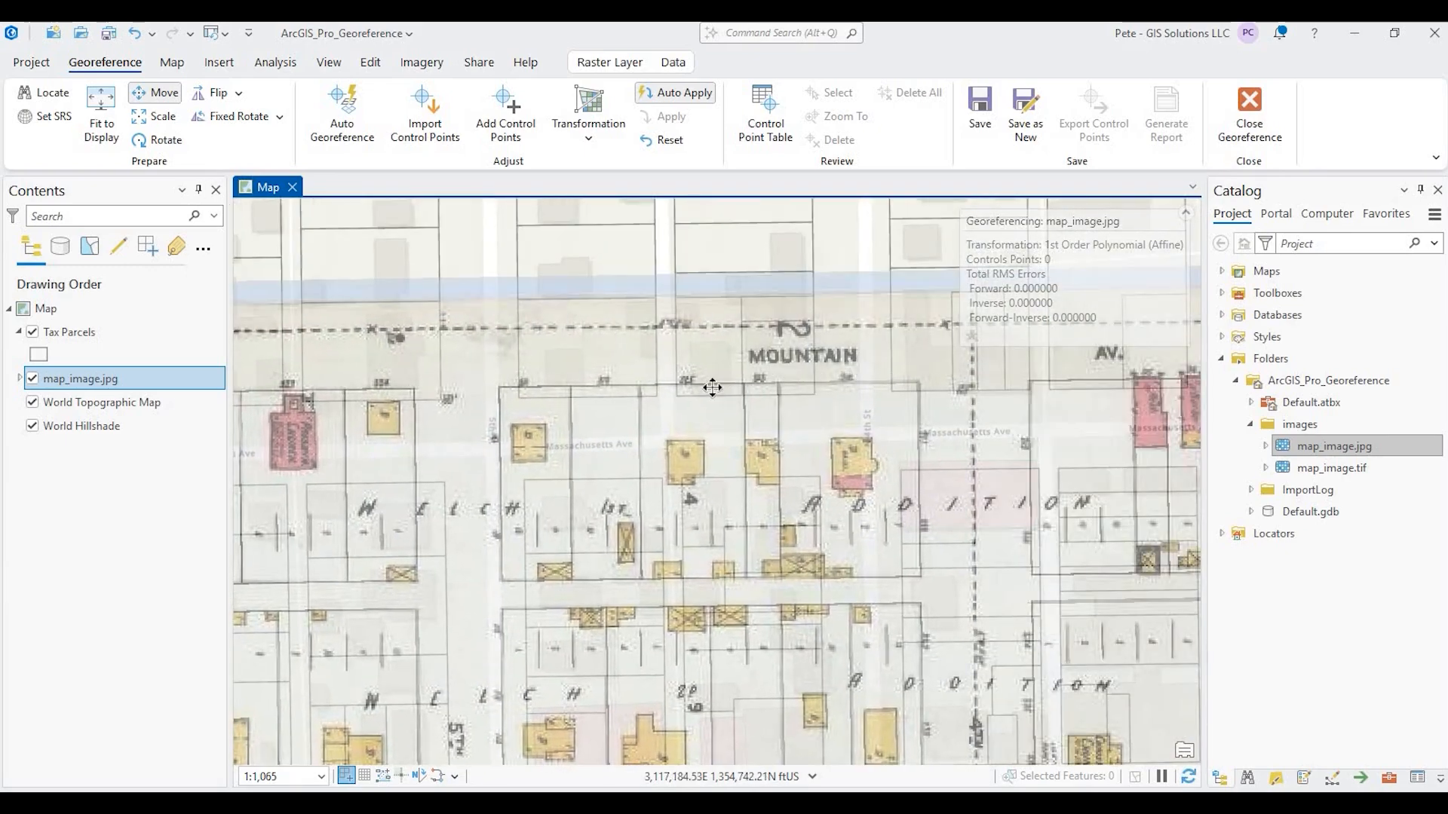
left_click_drag(634, 435, 1011, 374)
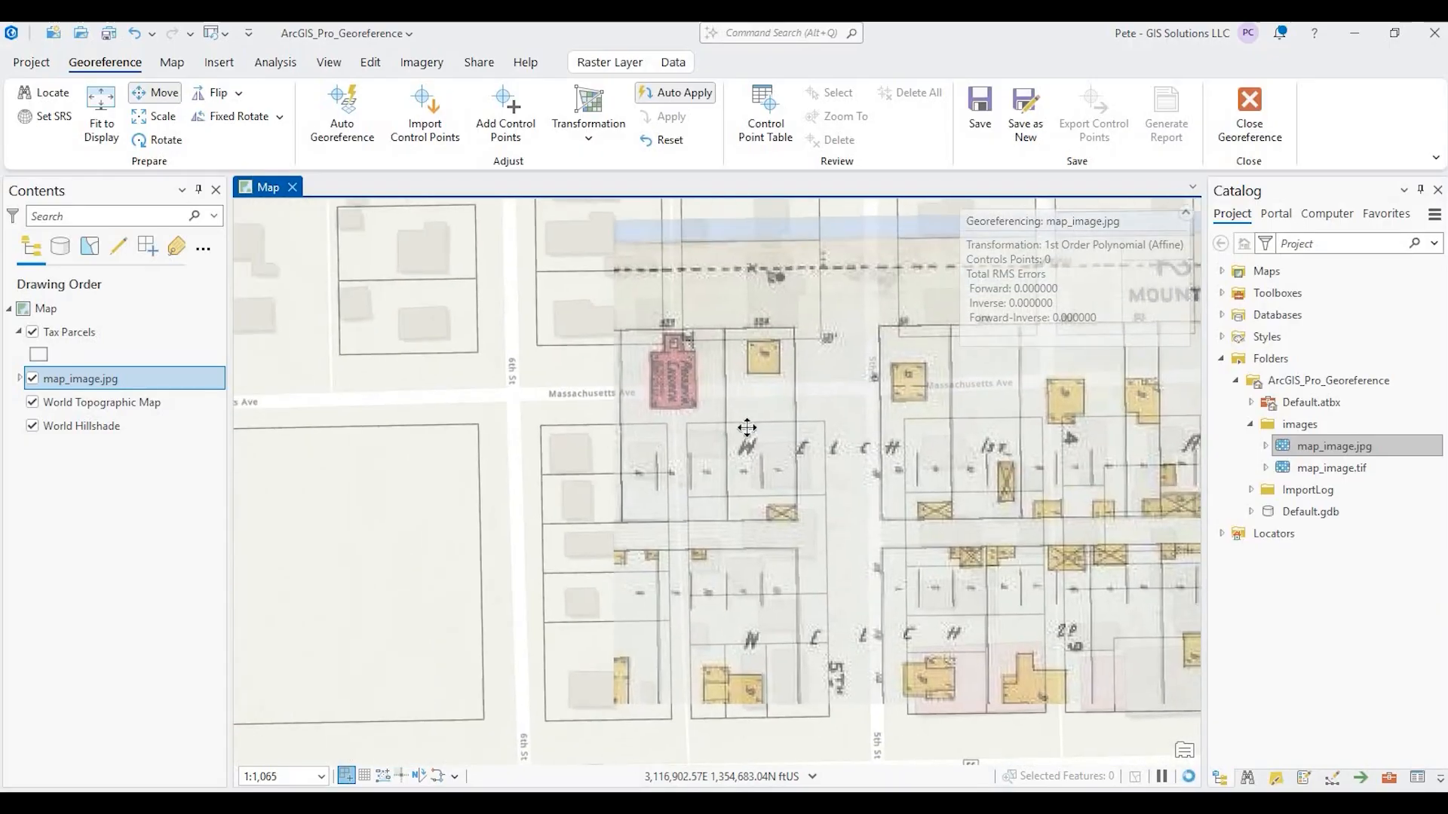
left_click_drag(568, 439, 651, 529)
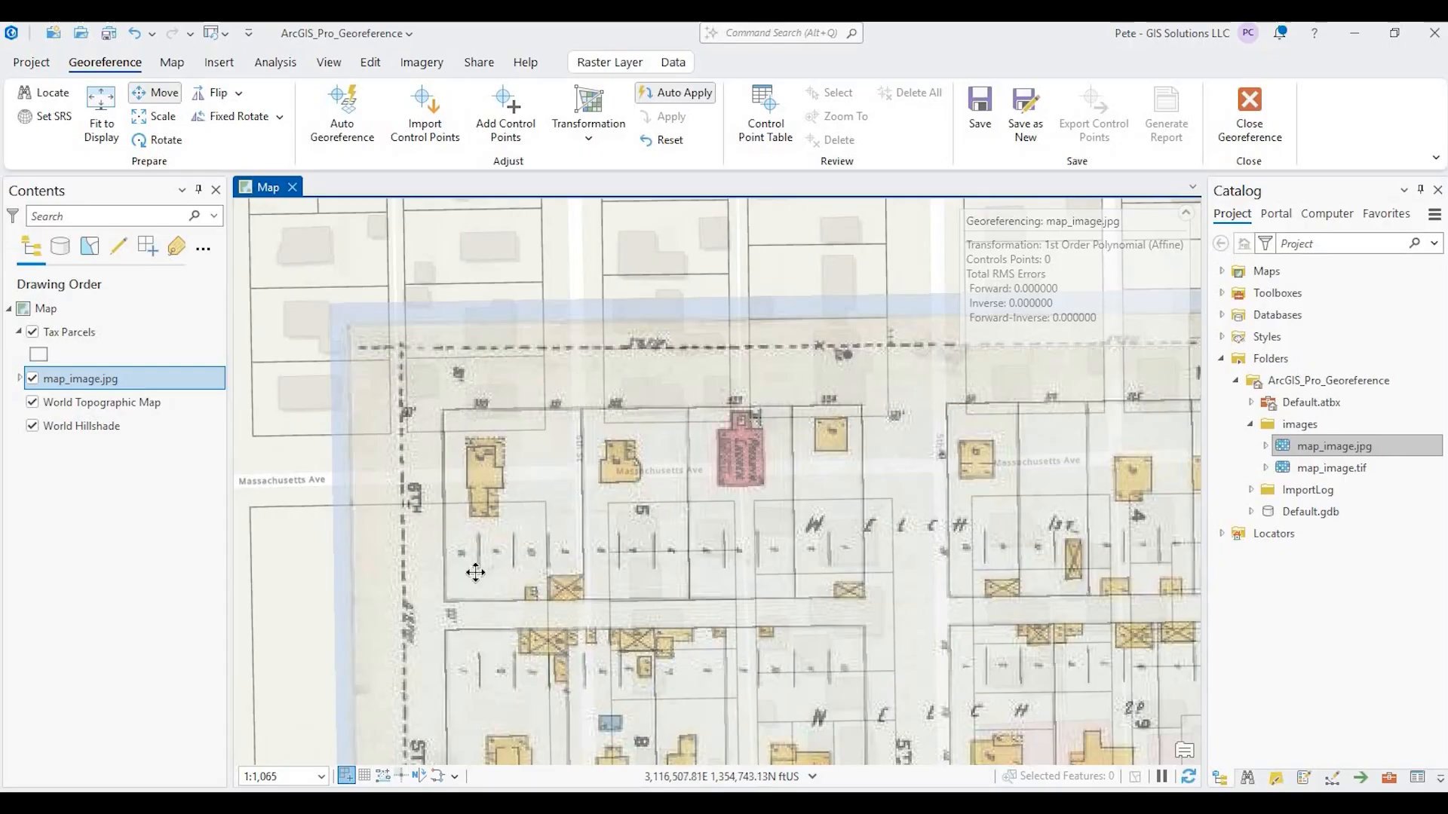
Hide map_image.jpg to examine the parcel blocks and streets between Massachusetts Ave and Welch Ave, and show the image again
left_click(32, 379)
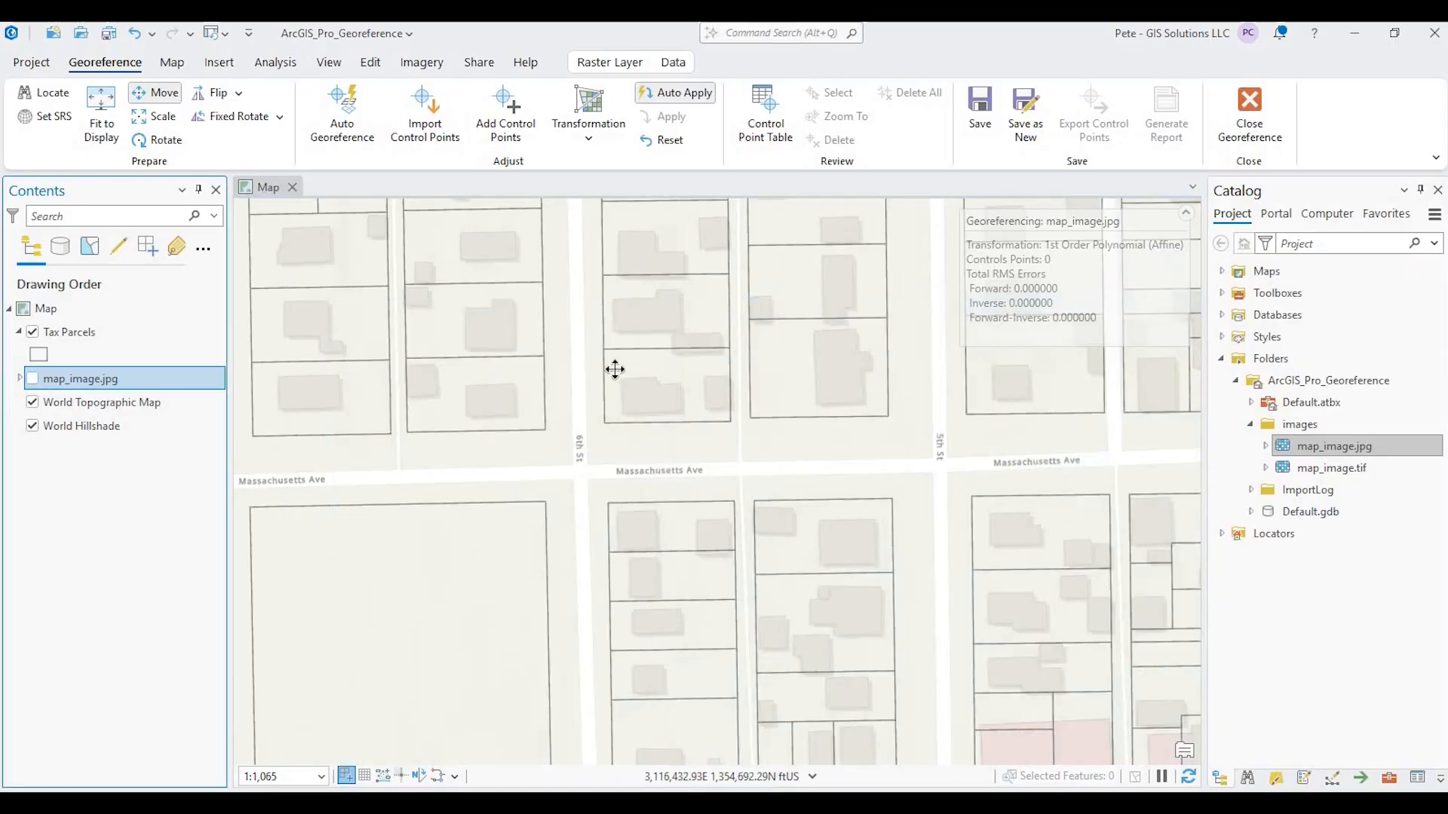
scroll(604, 392, "down", 2)
left_click_drag(763, 644, 743, 486)
left_click_drag(991, 464, 868, 479)
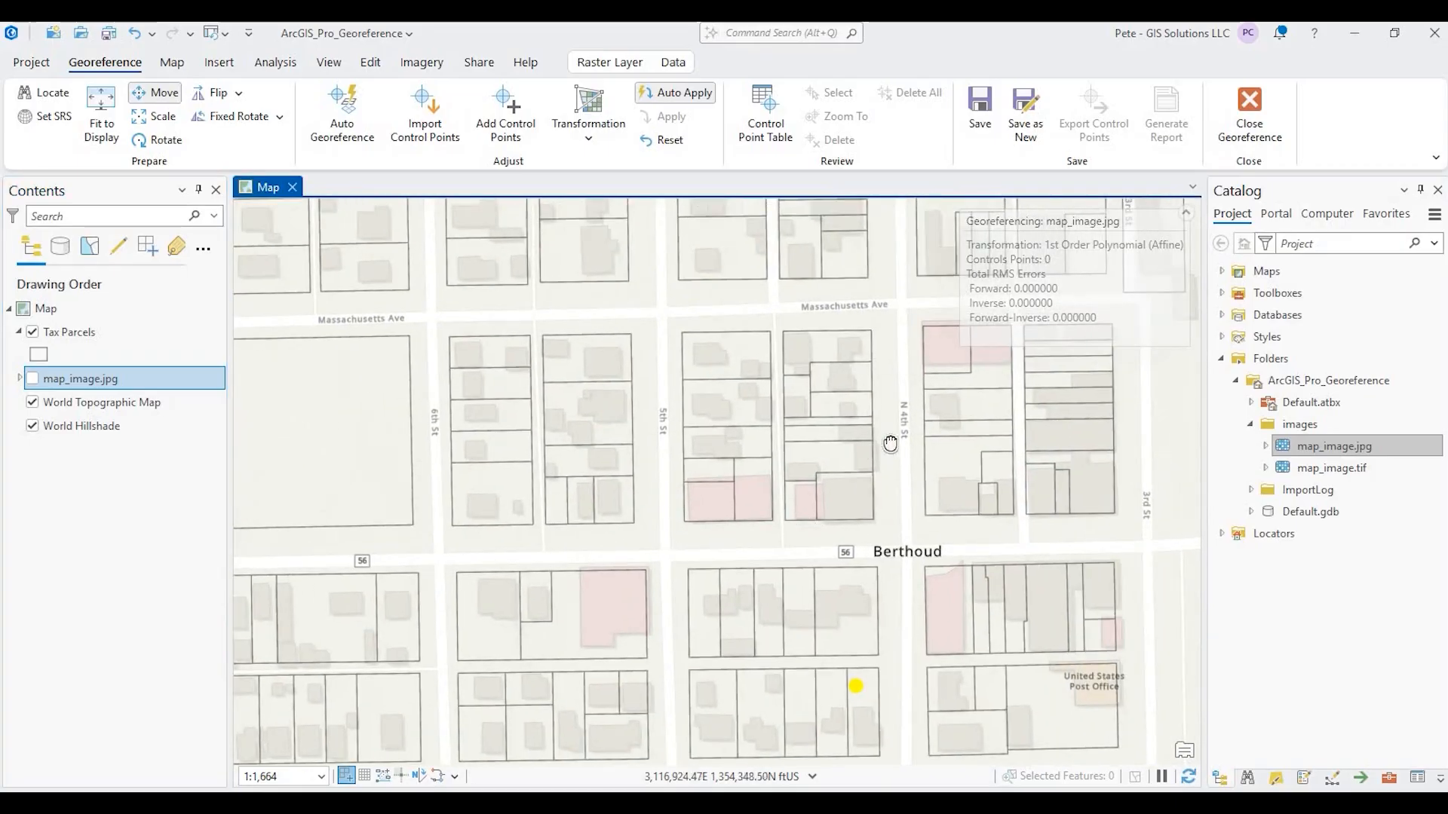
left_click_drag(700, 581, 865, 475)
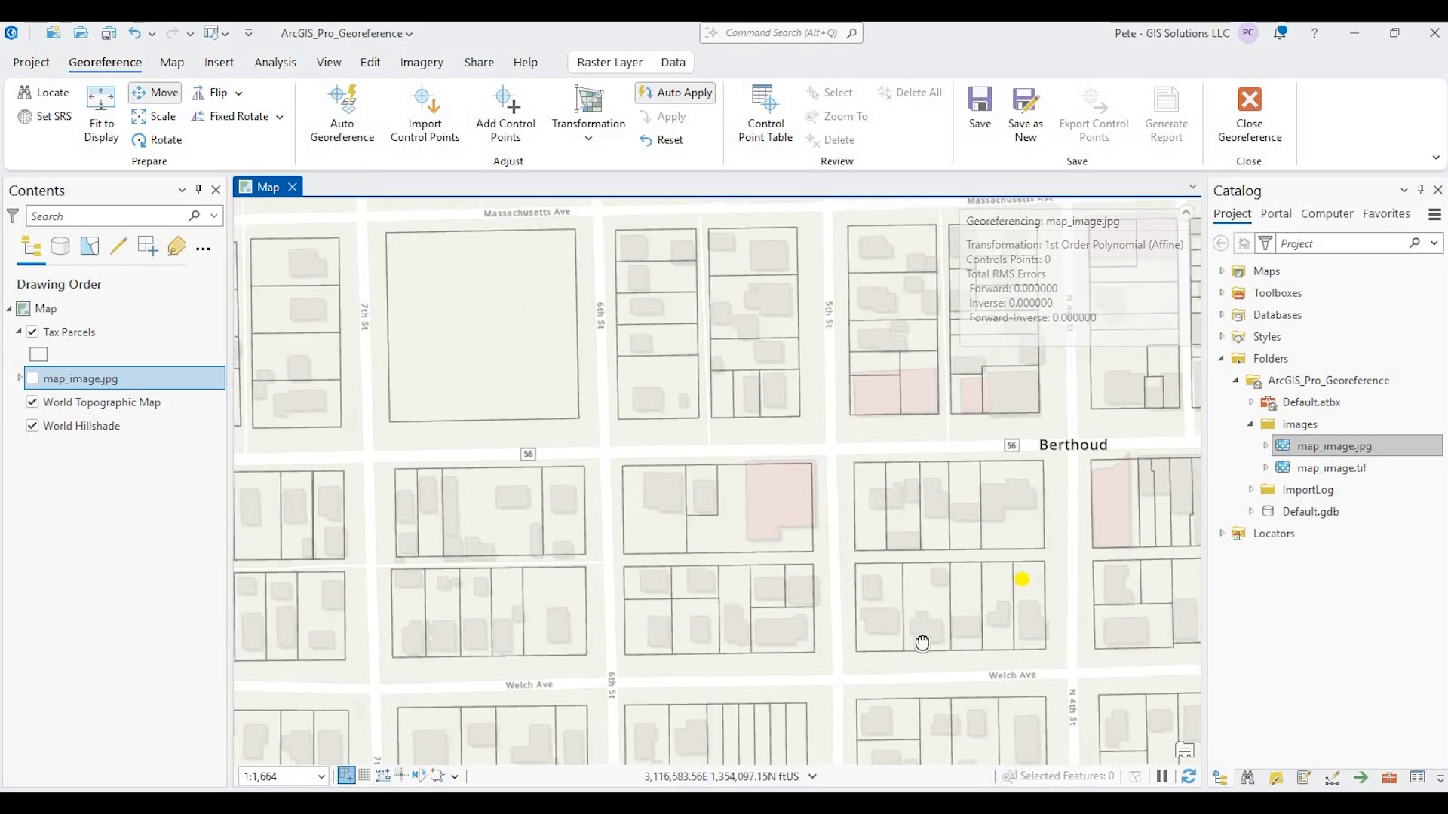
left_click_drag(347, 373, 584, 447)
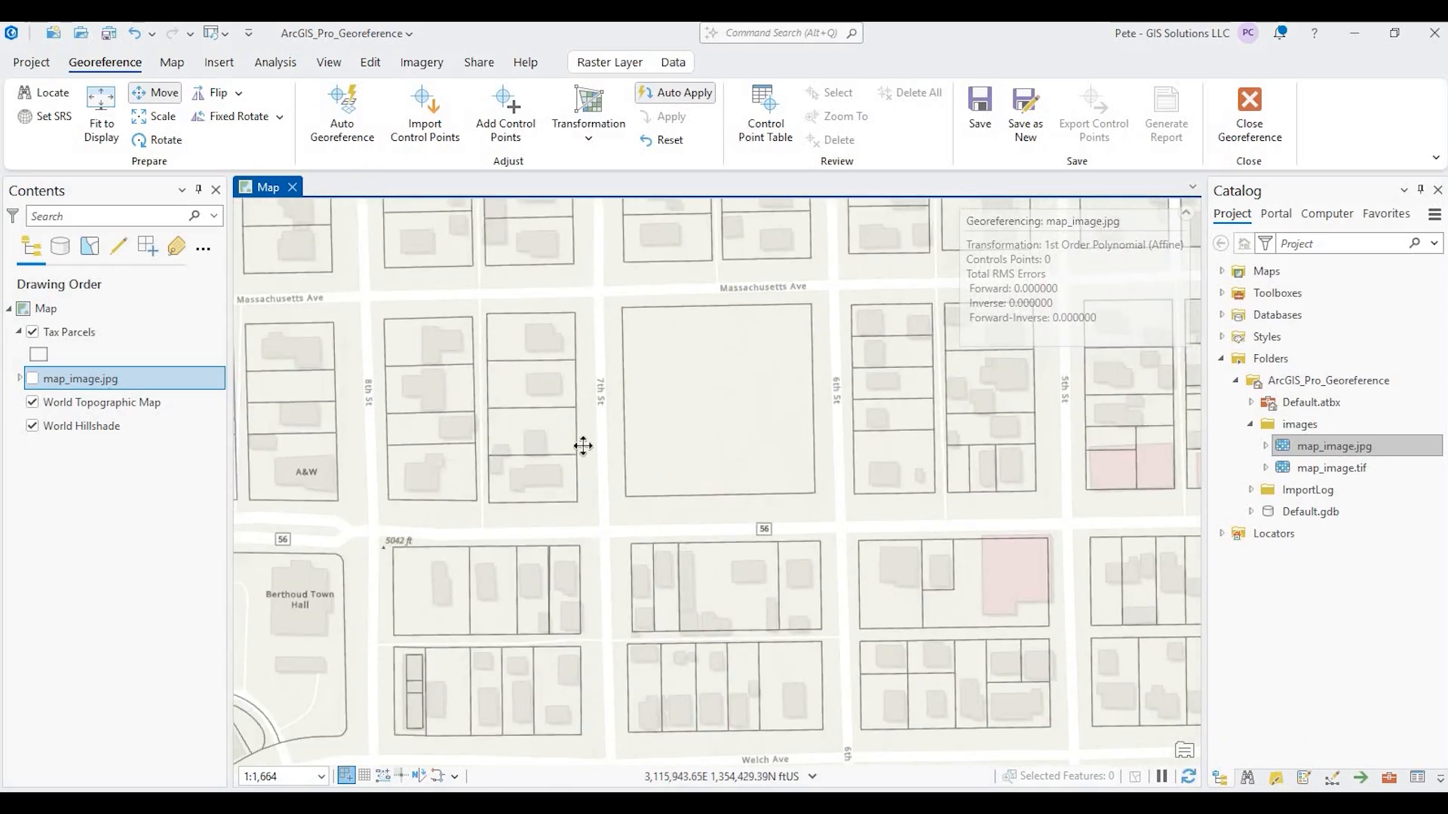
left_click_drag(810, 532, 533, 566)
left_click_drag(540, 328, 504, 646)
left_click_drag(562, 286, 537, 449)
left_click_drag(558, 600, 567, 314)
left_click_drag(601, 632, 635, 459)
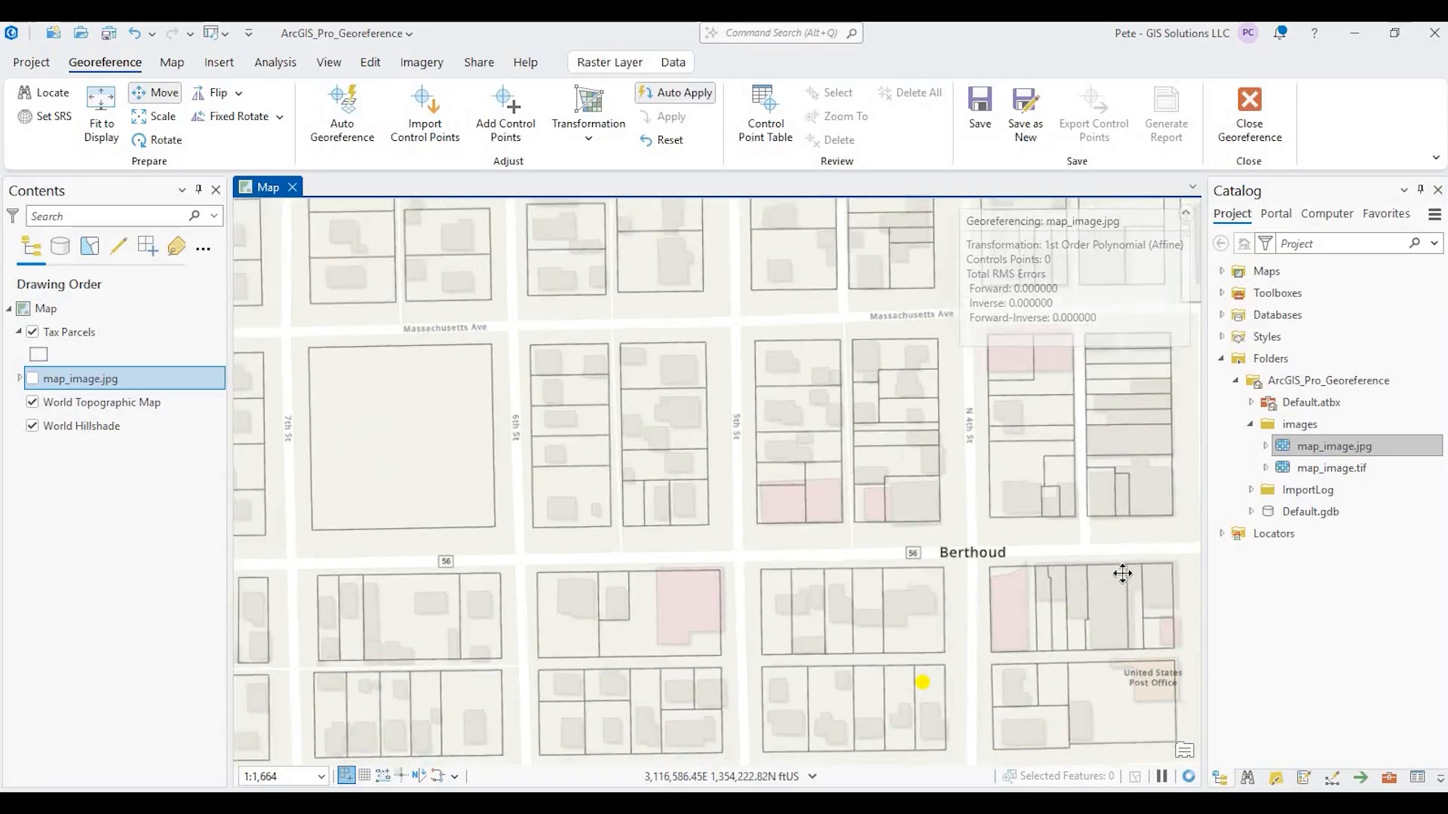
scroll(603, 564, "down", 2)
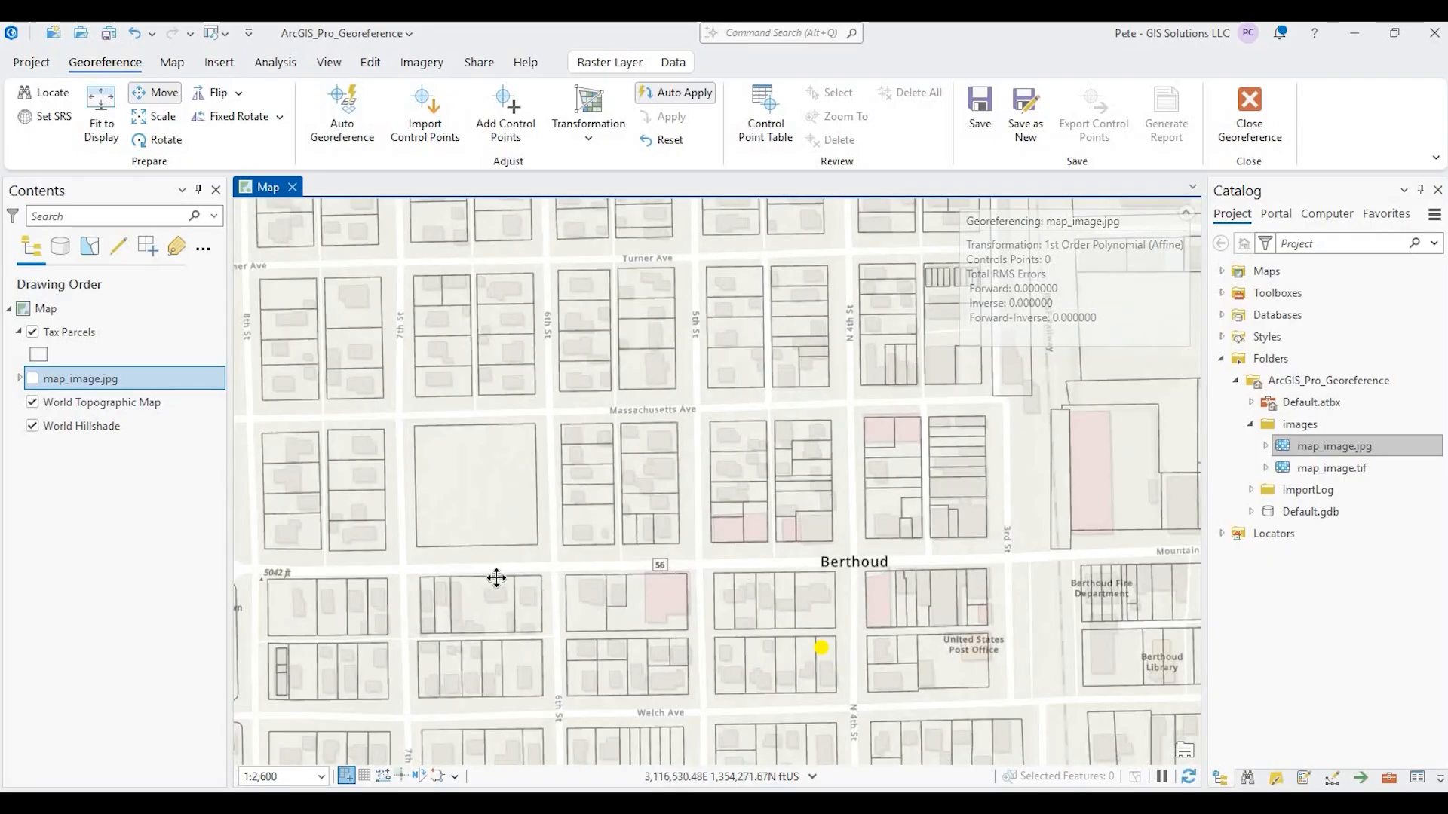
left_click_drag(643, 520, 592, 500)
scroll(620, 523, "up", 2)
left_click_drag(371, 517, 508, 459)
scroll(573, 510, "up", 1)
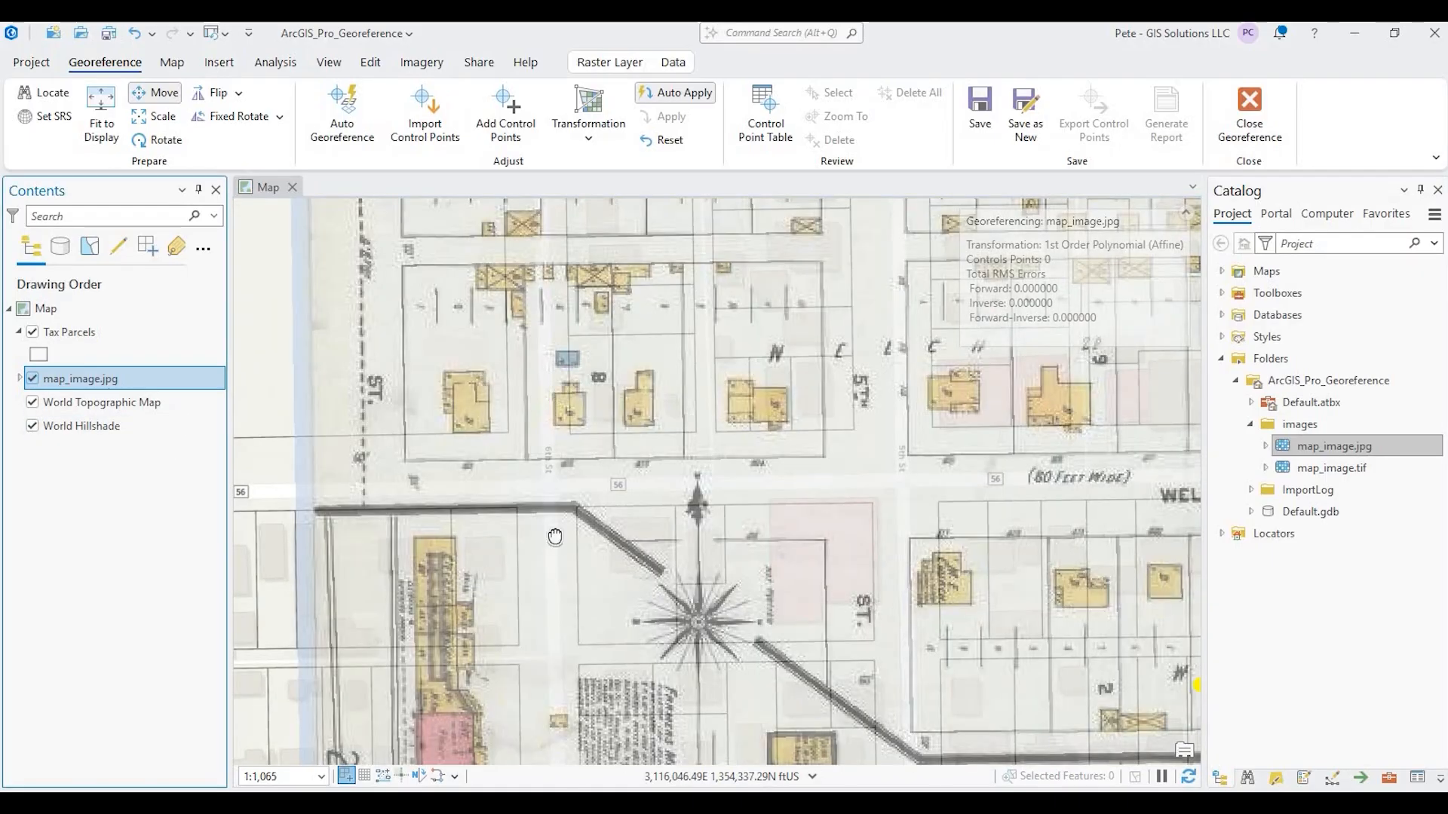
Examine the block corners along the northern edge and northwest corner of the map image for a control point location
left_click_drag(391, 575, 369, 712)
left_click_drag(362, 277, 363, 426)
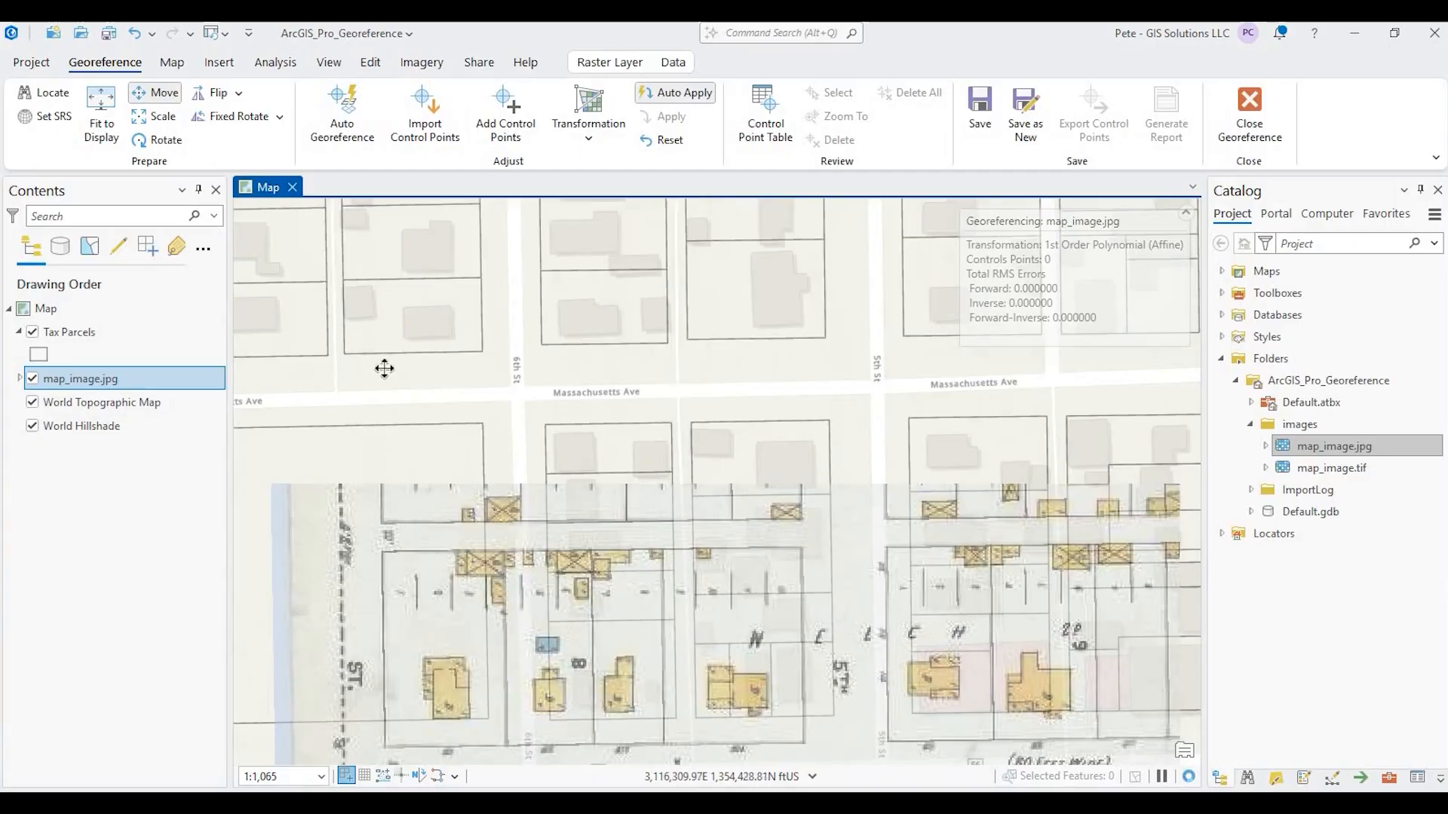
left_click_drag(531, 494, 558, 679)
scroll(595, 580, "up", 2)
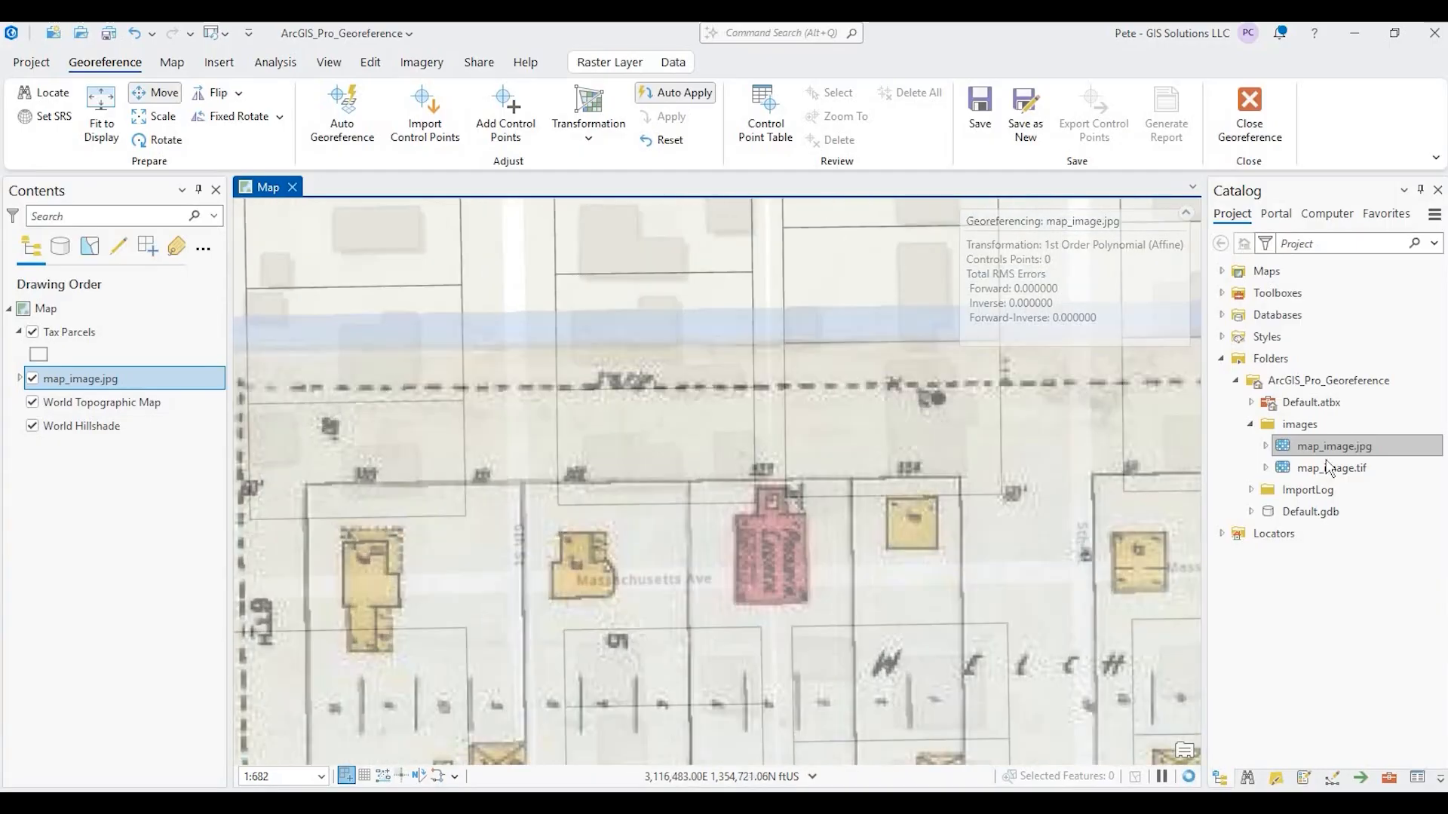
left_click_drag(1154, 398, 743, 441)
left_click_drag(841, 456, 900, 446)
scroll(901, 446, "down", 2)
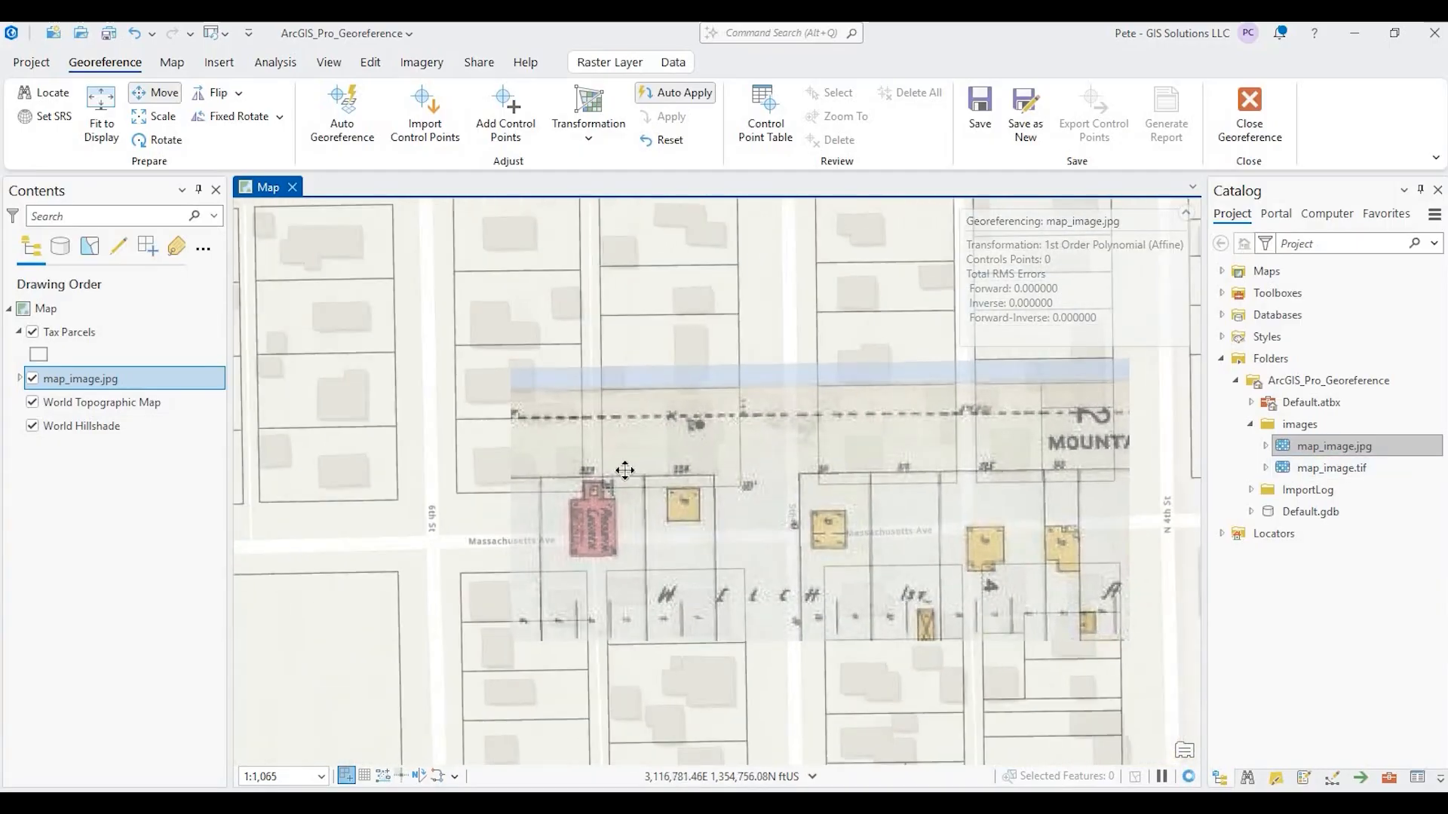
left_click_drag(364, 468, 595, 466)
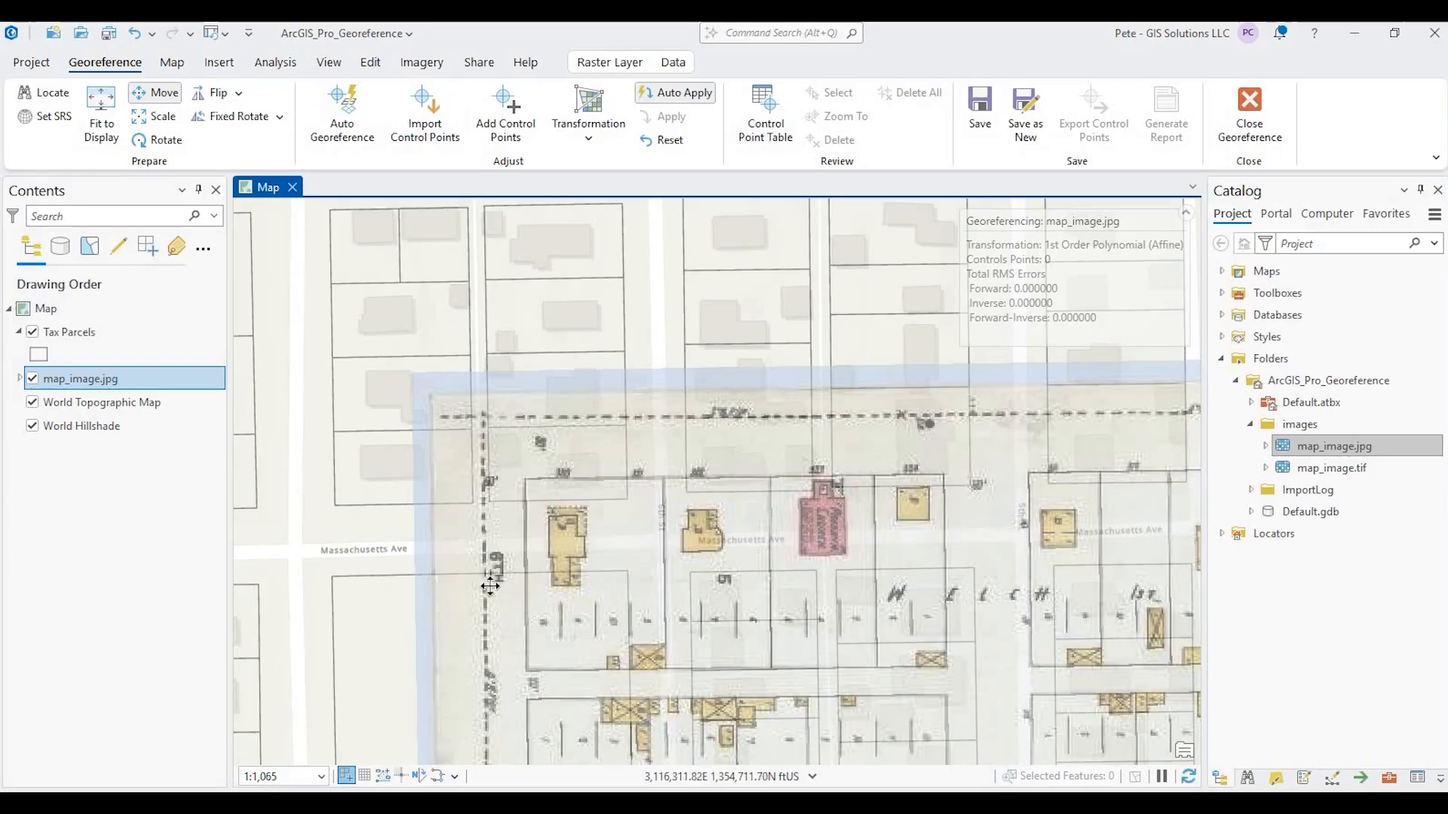
Add a control point from block 5's northwest corner on map_image.jpg to the parcel vertex southeast of 6th St and Mountain Ave, hiding the image meanwhile
left_click(513, 111)
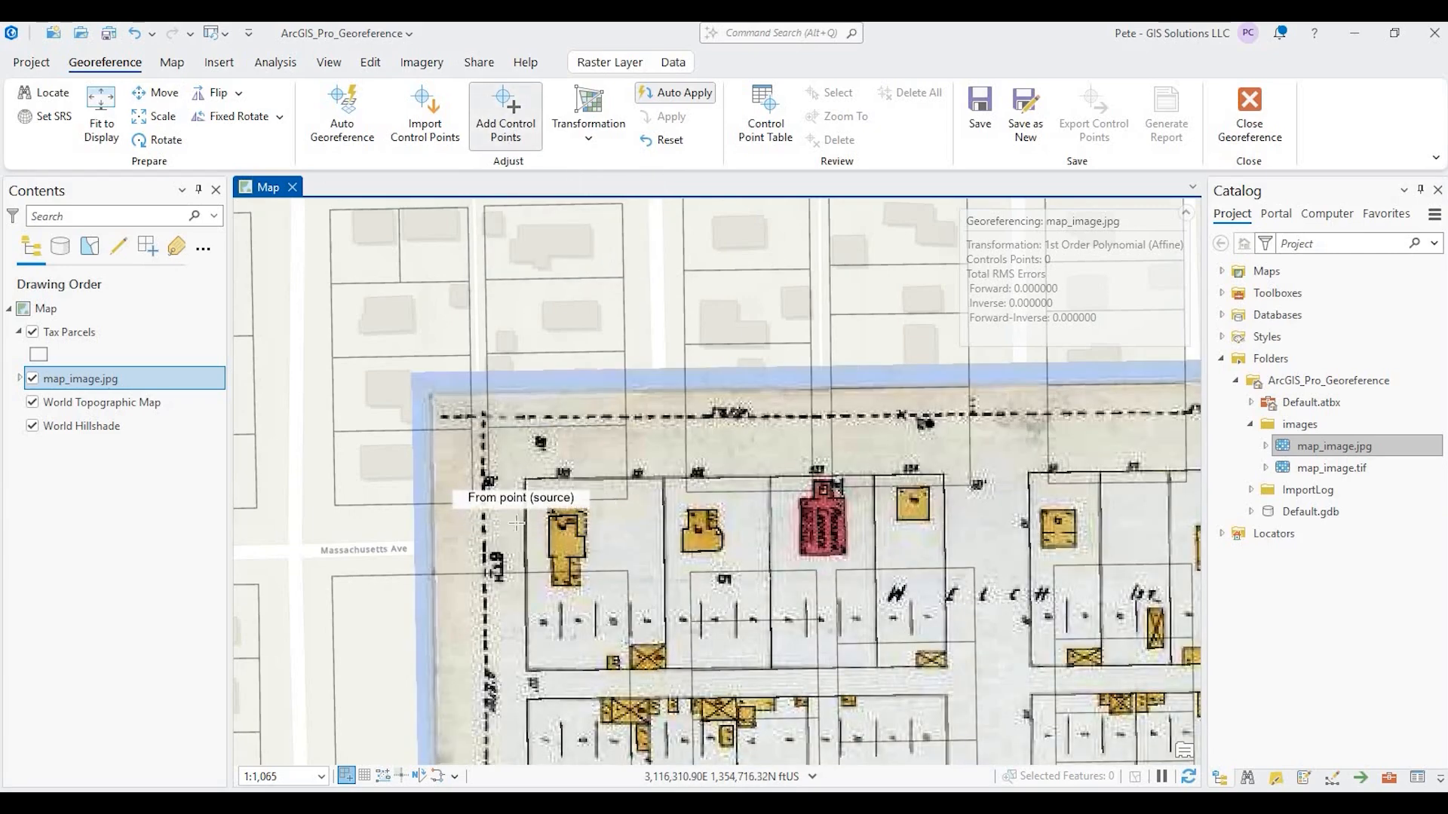
left_click(524, 480)
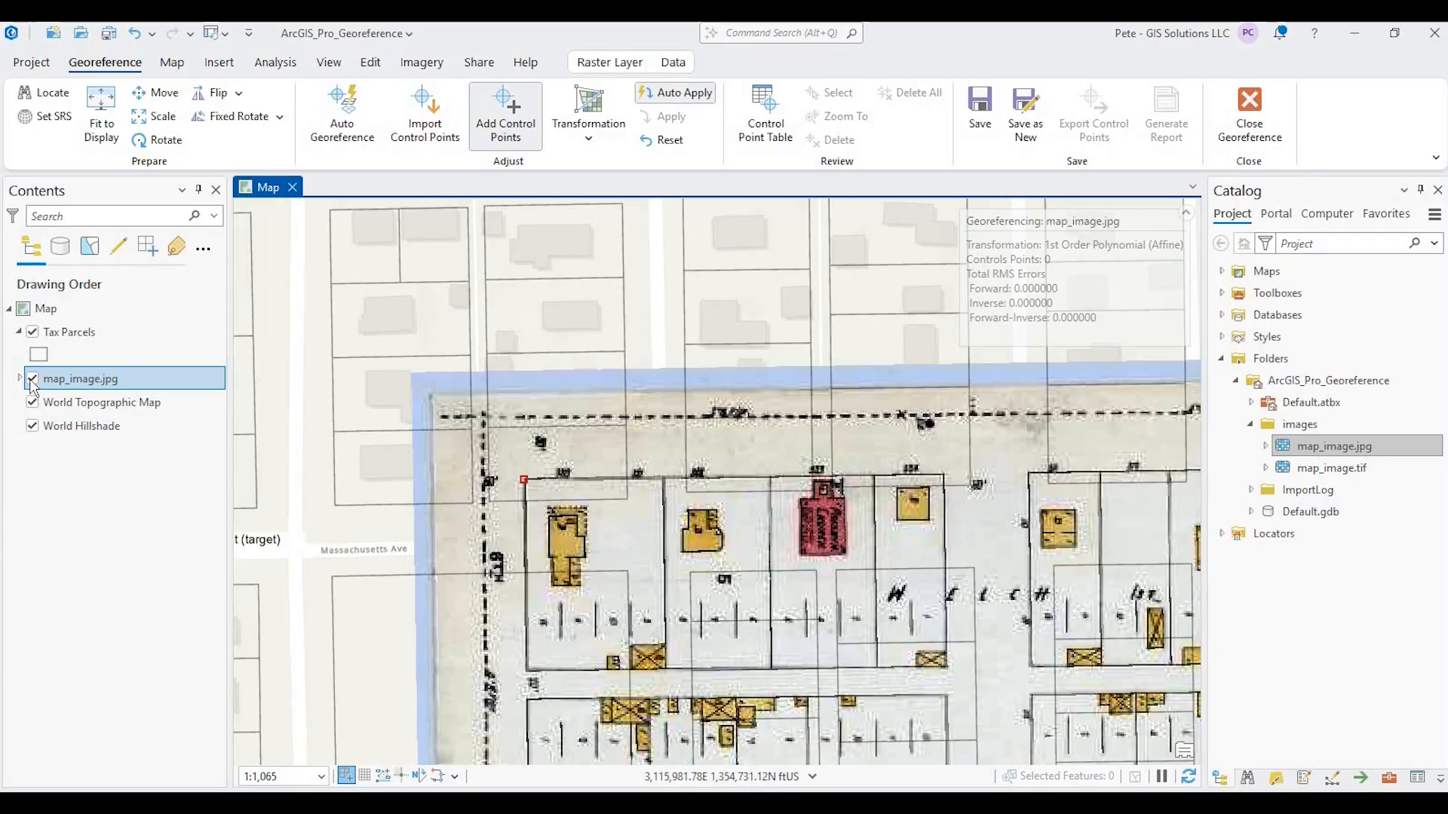
key("l")
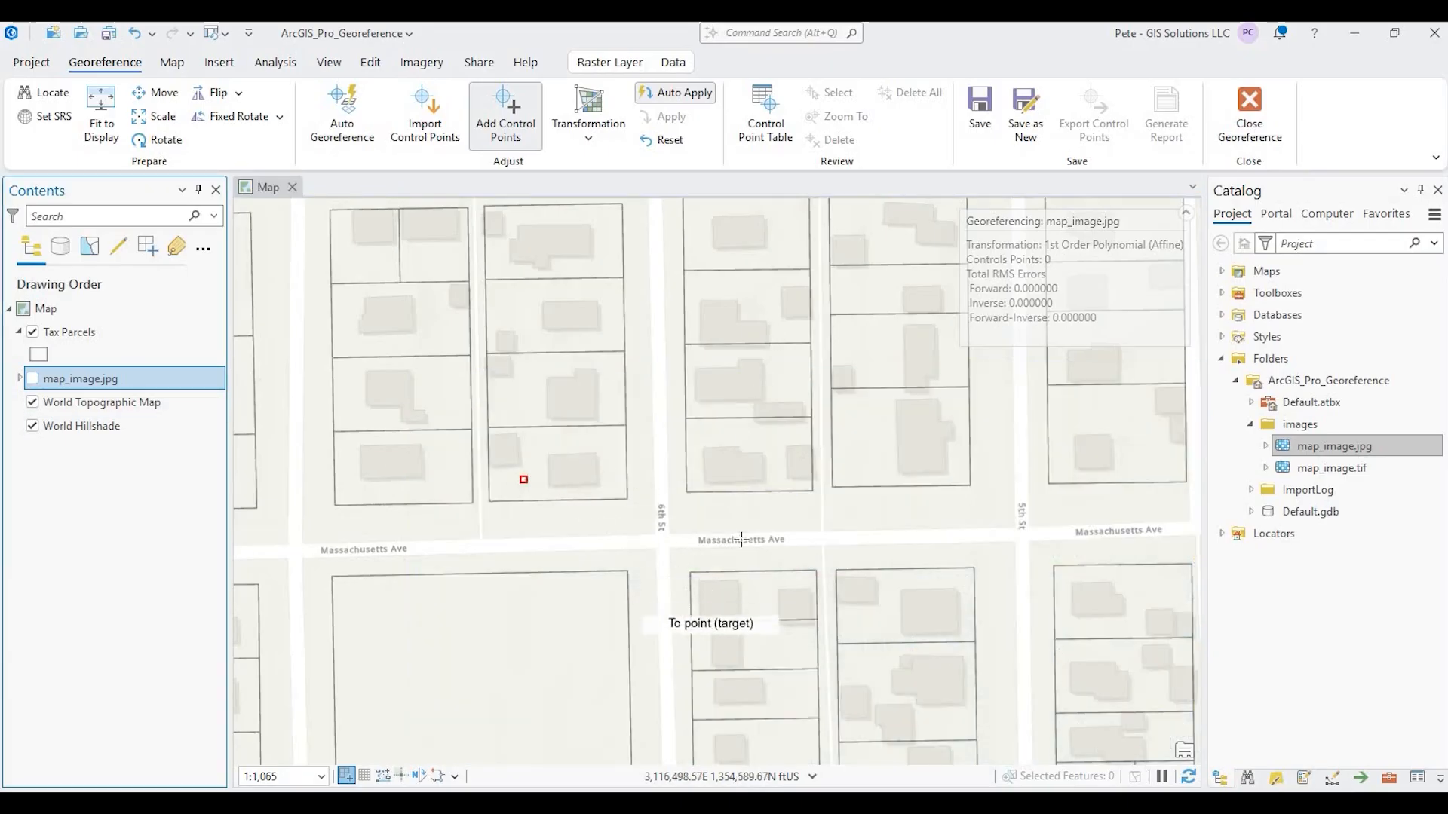
left_click_drag(711, 629, 773, 351)
left_click_drag(726, 681, 805, 478)
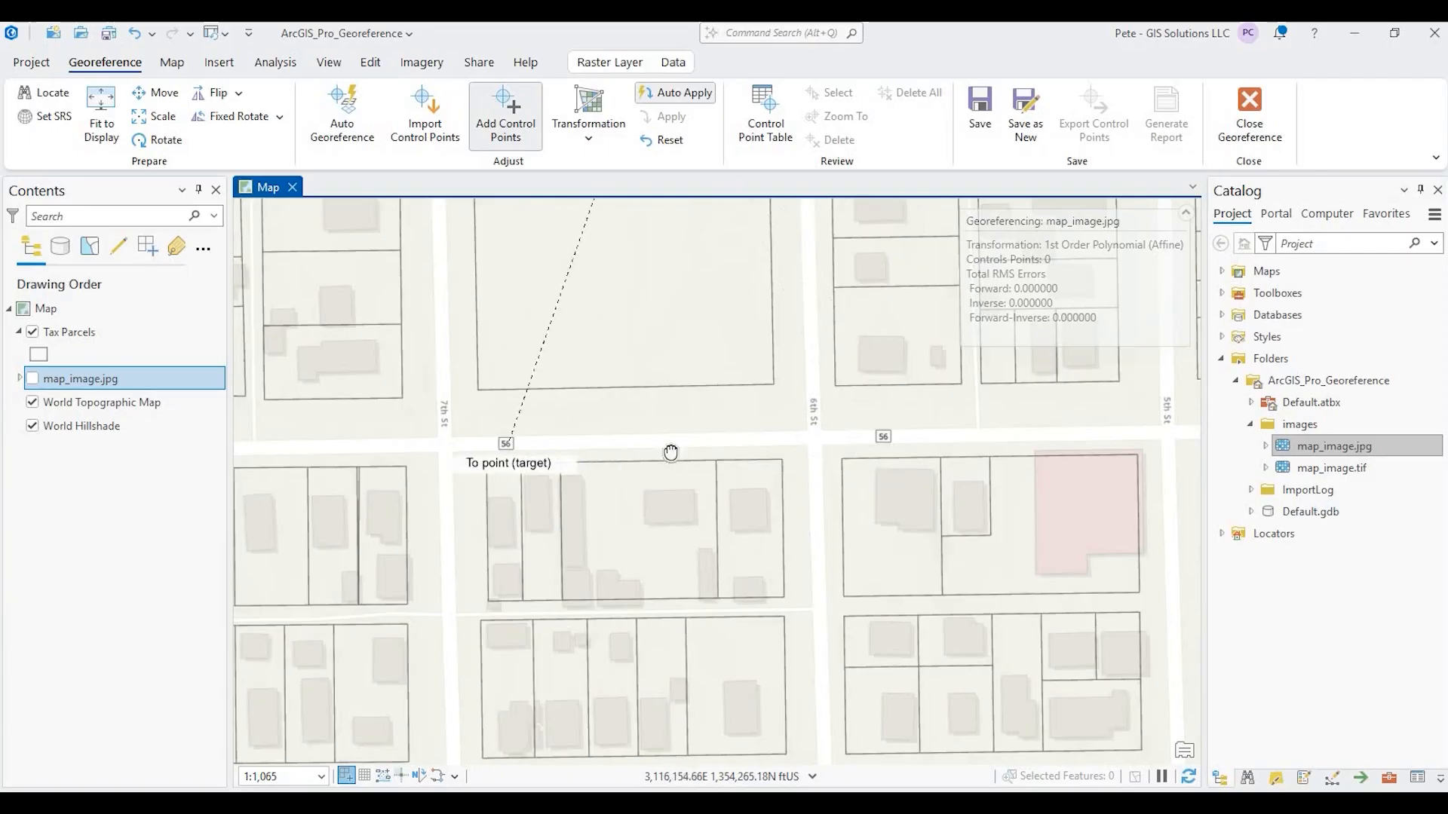
left_click_drag(856, 460, 481, 457)
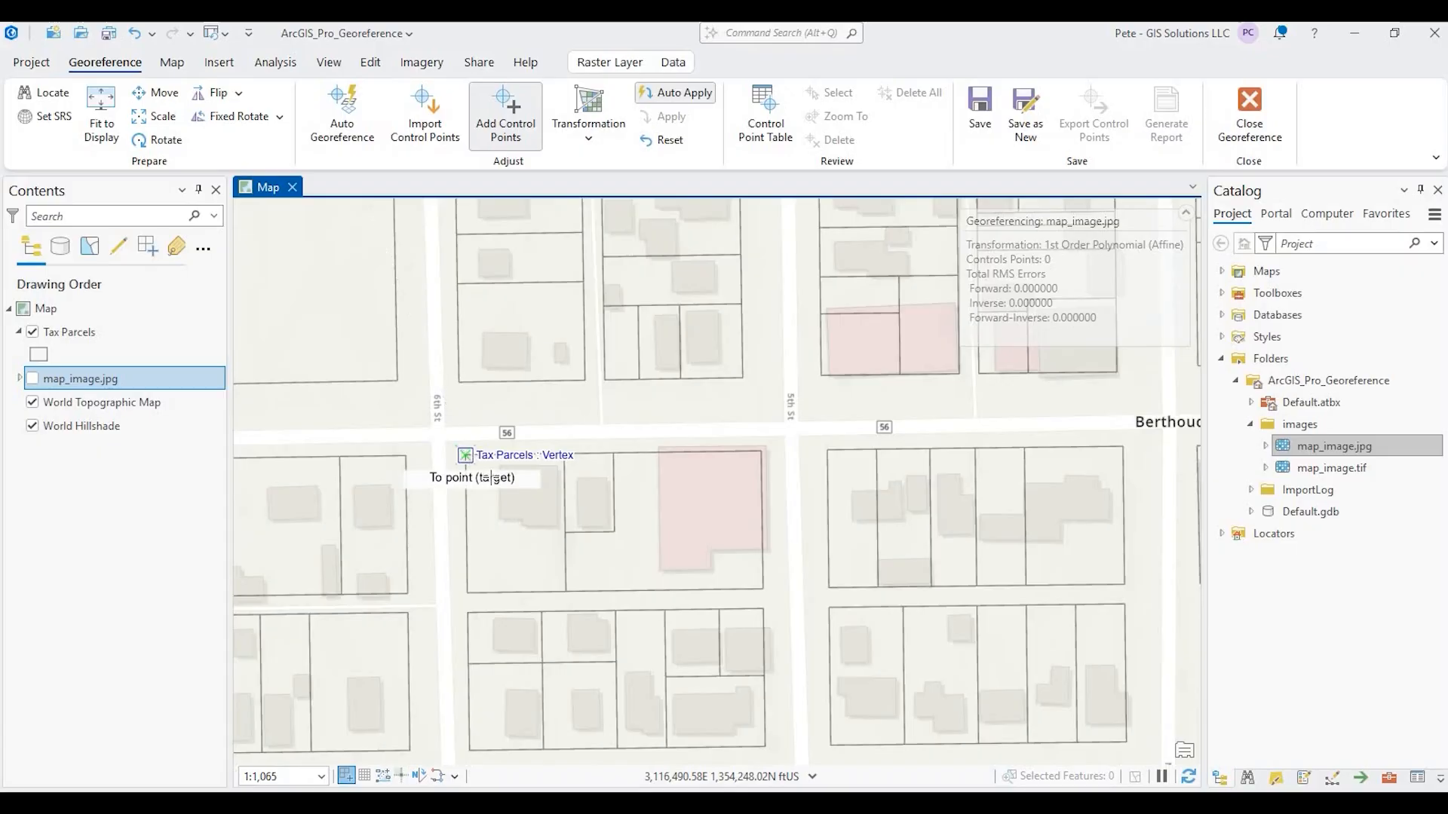
left_click(465, 455)
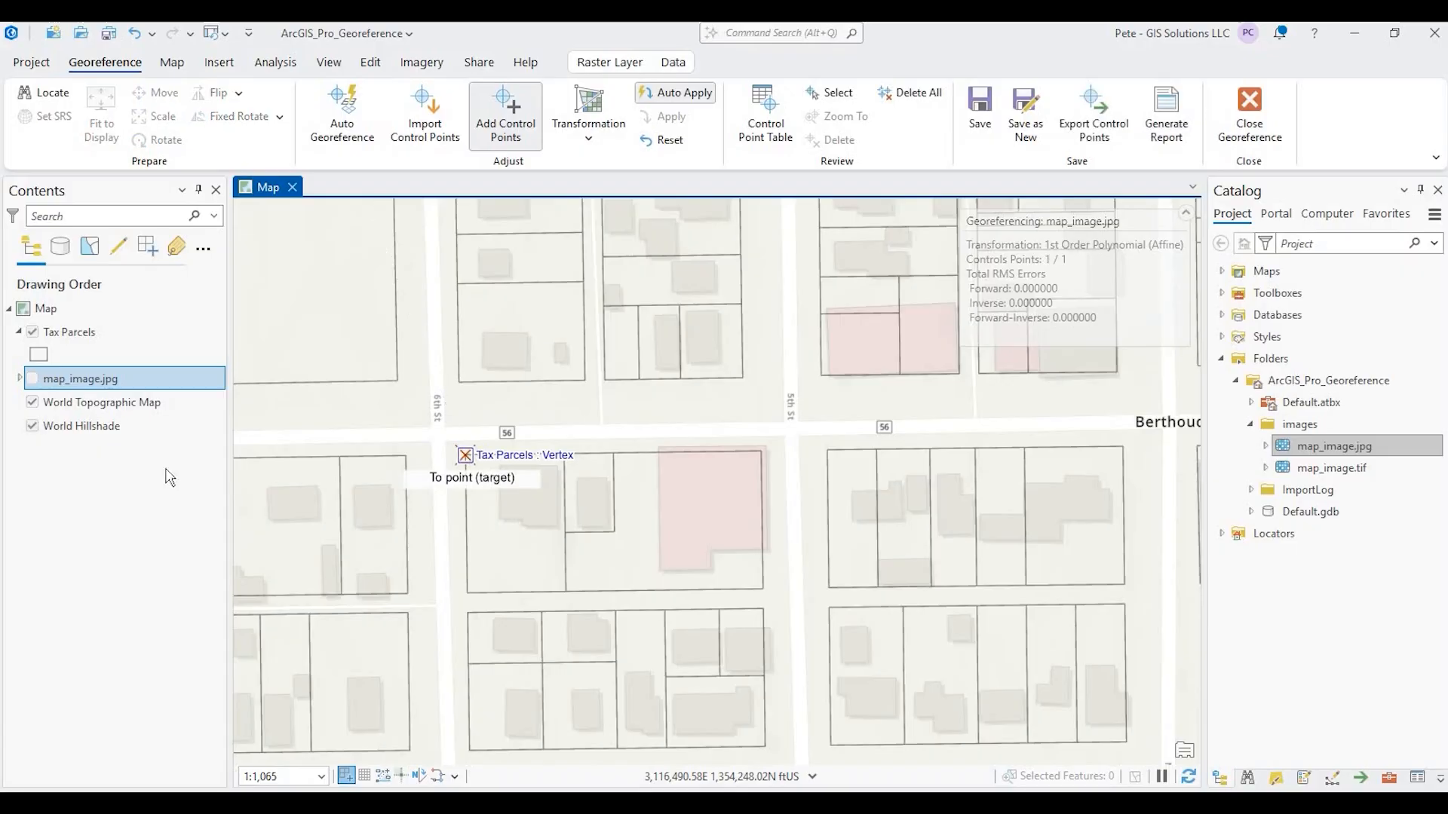
left_click(32, 378)
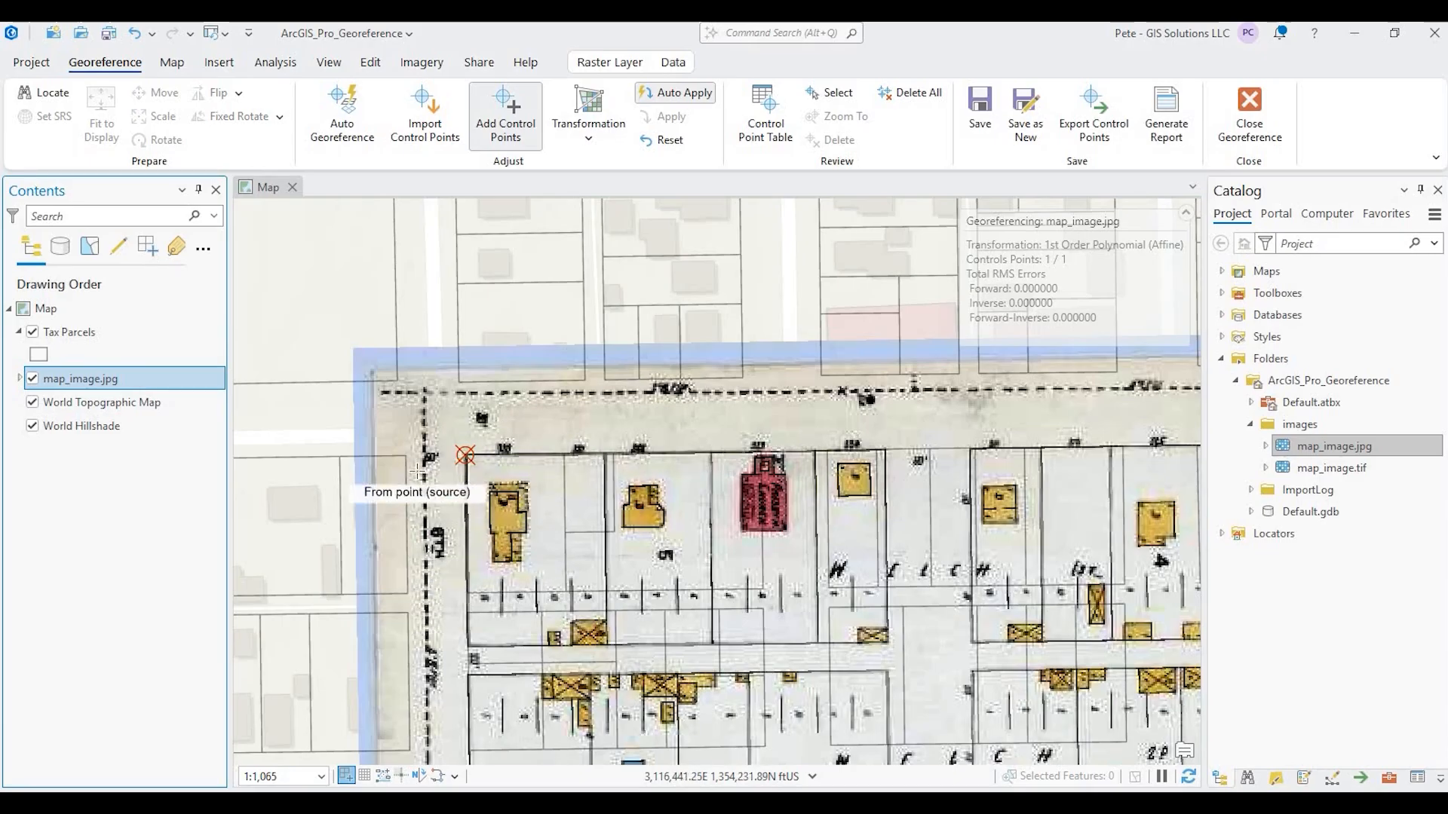
Examine the western blocks of the map image from Mountain Ave past Welch Ave and around the compass rose for a second control point
scroll(417, 473, "down", 2)
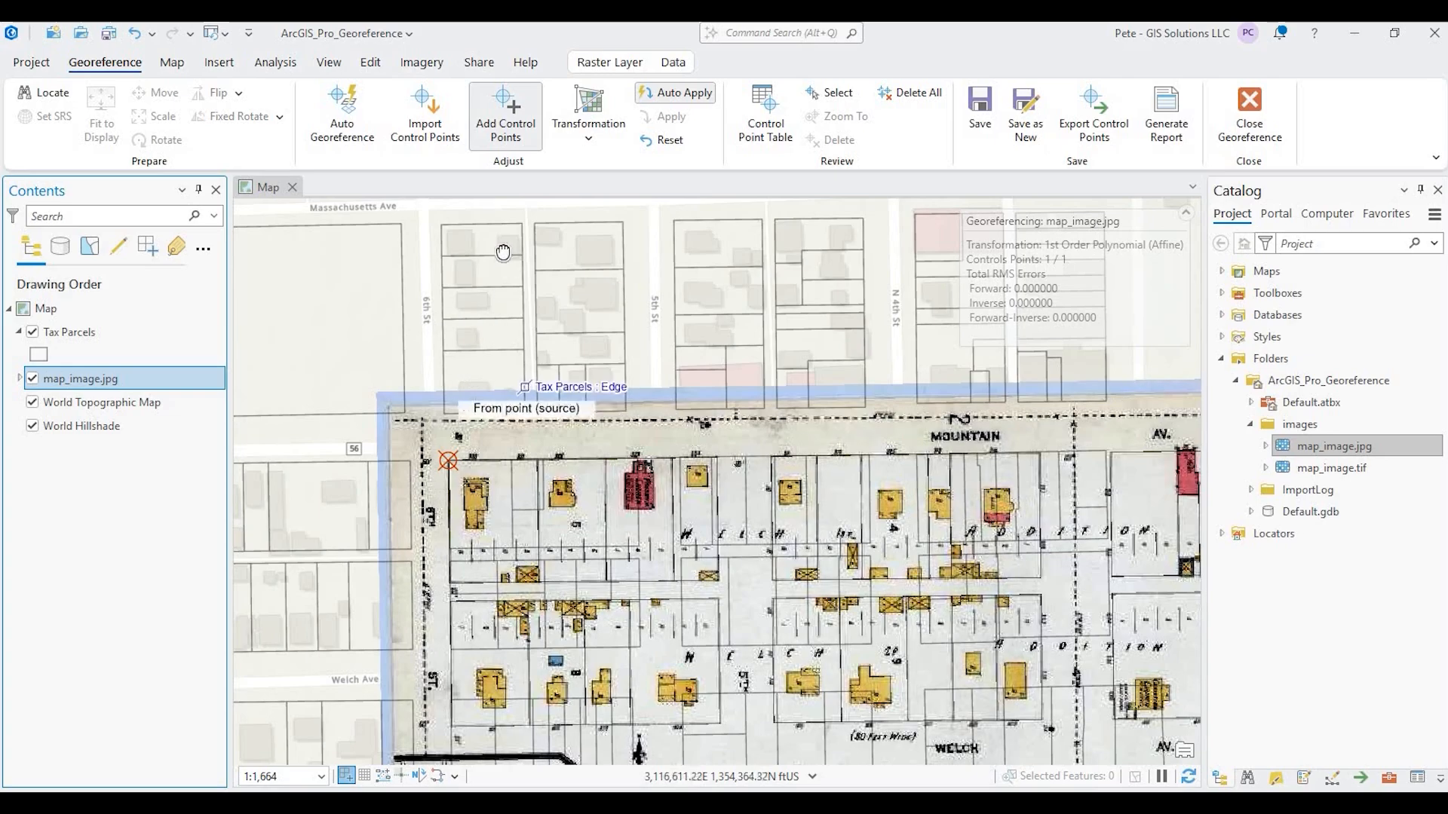
left_click_drag(298, 512, 224, 319)
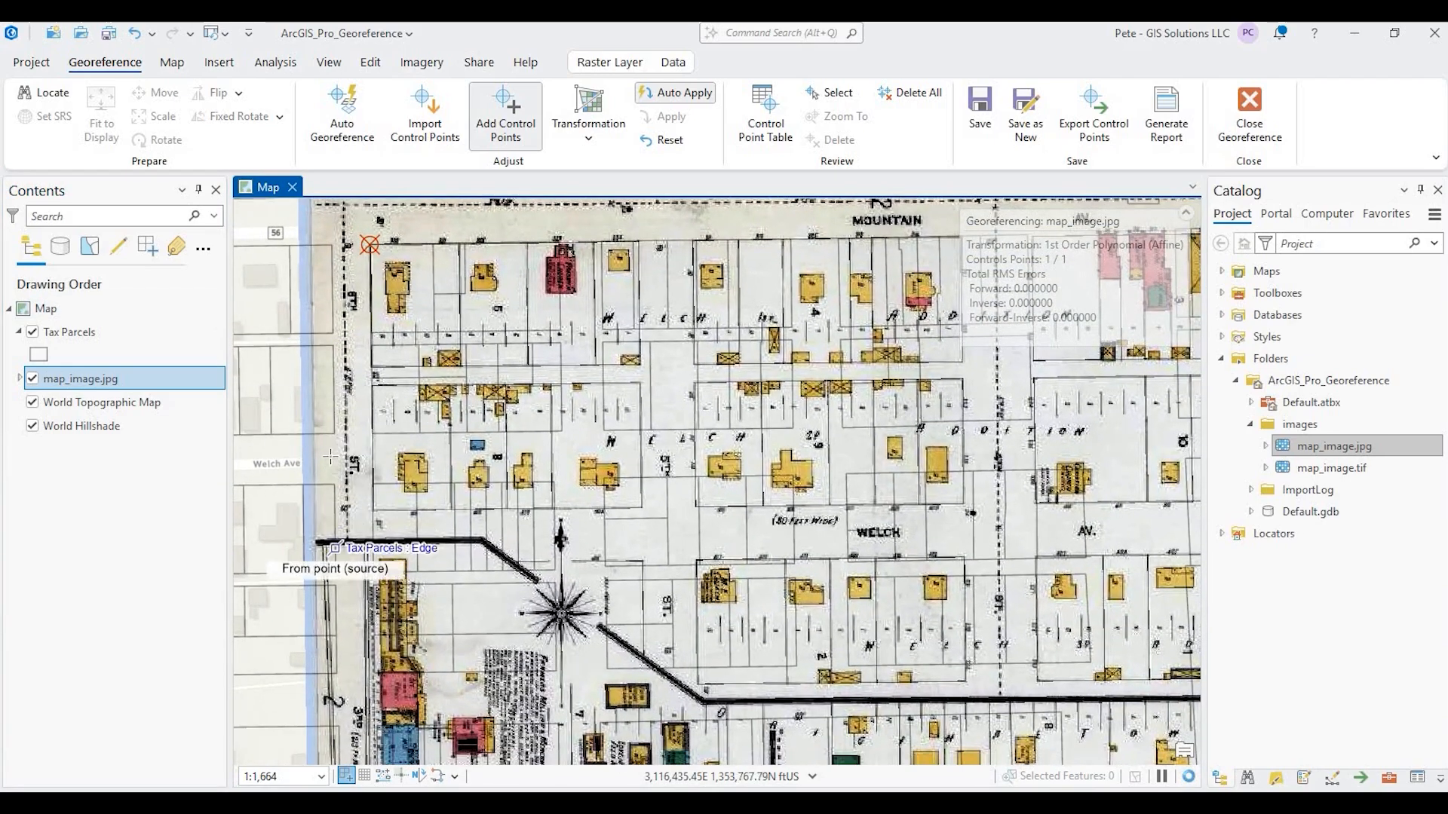
left_click_drag(670, 647, 640, 633)
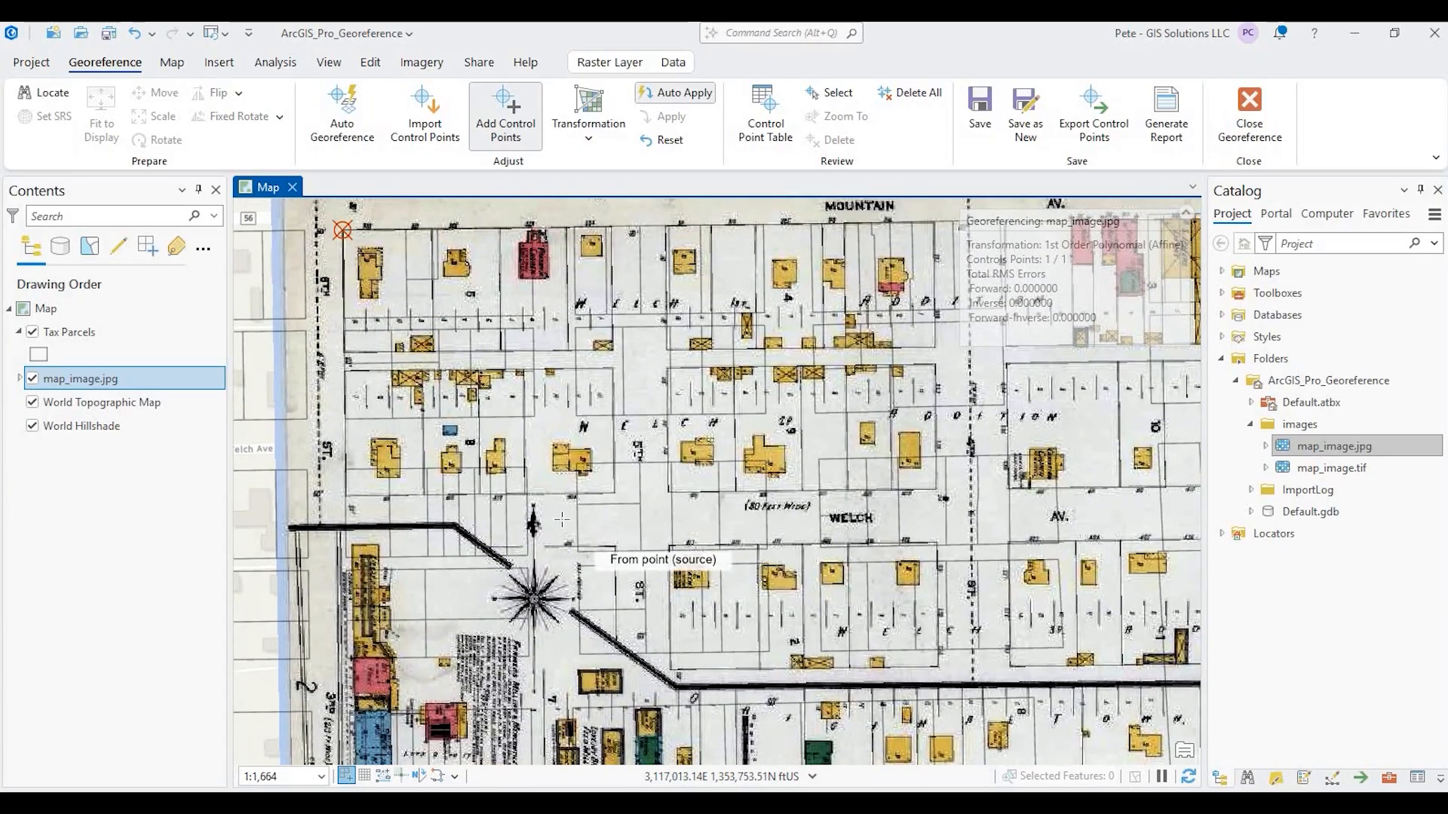
left_click_drag(561, 519, 573, 336)
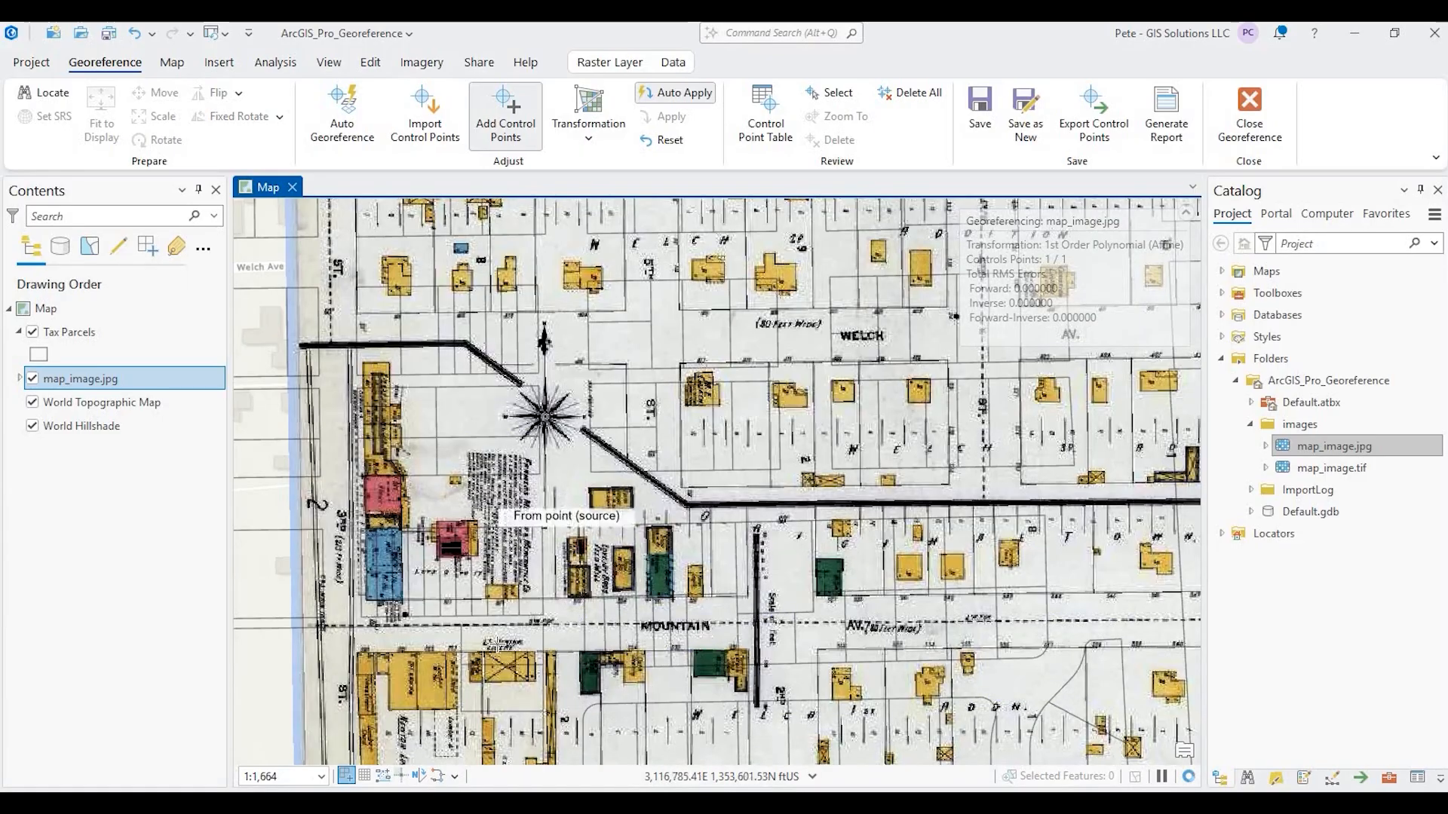
left_click_drag(863, 319, 849, 549)
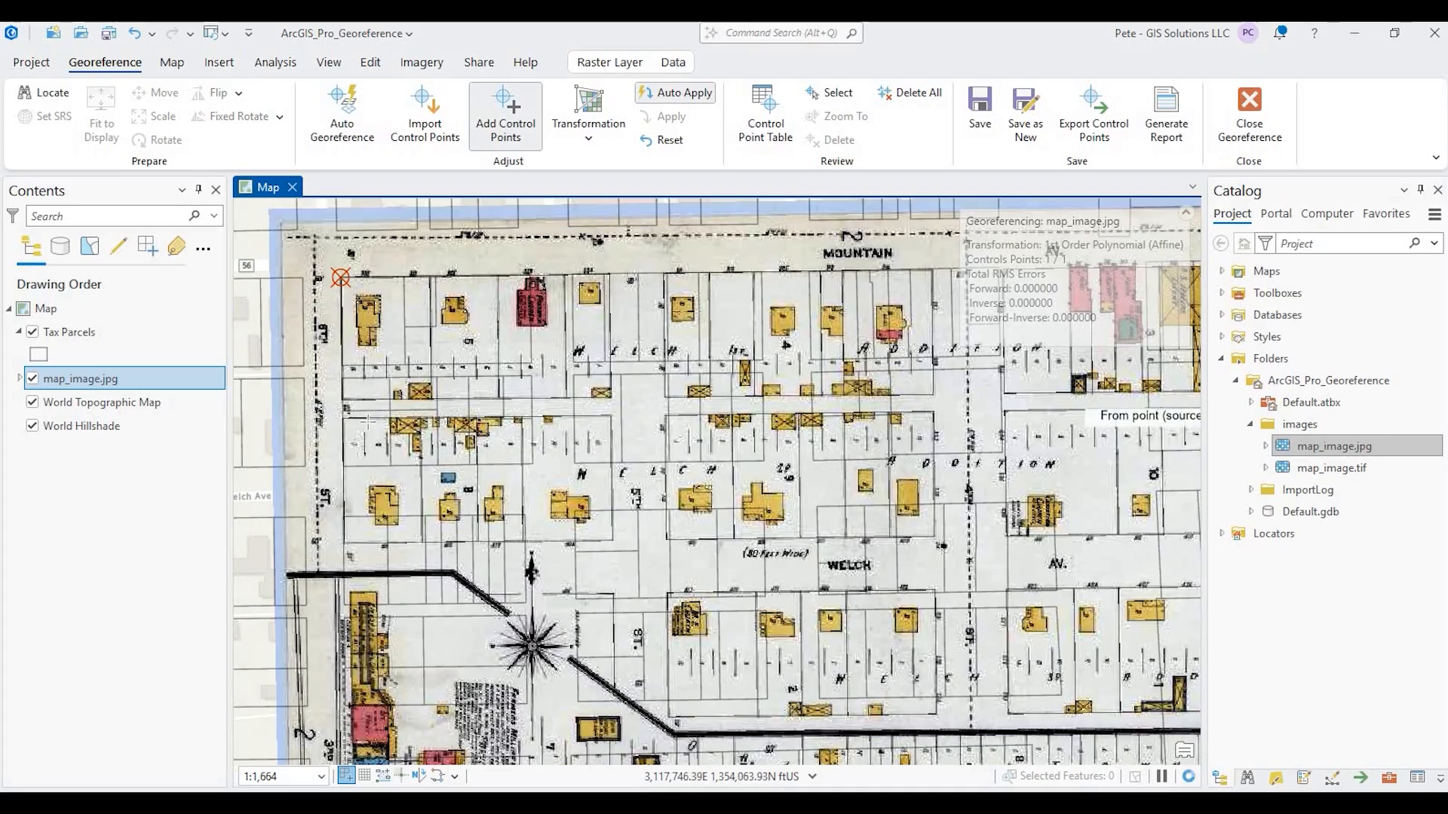
scroll(380, 532, "up", 2)
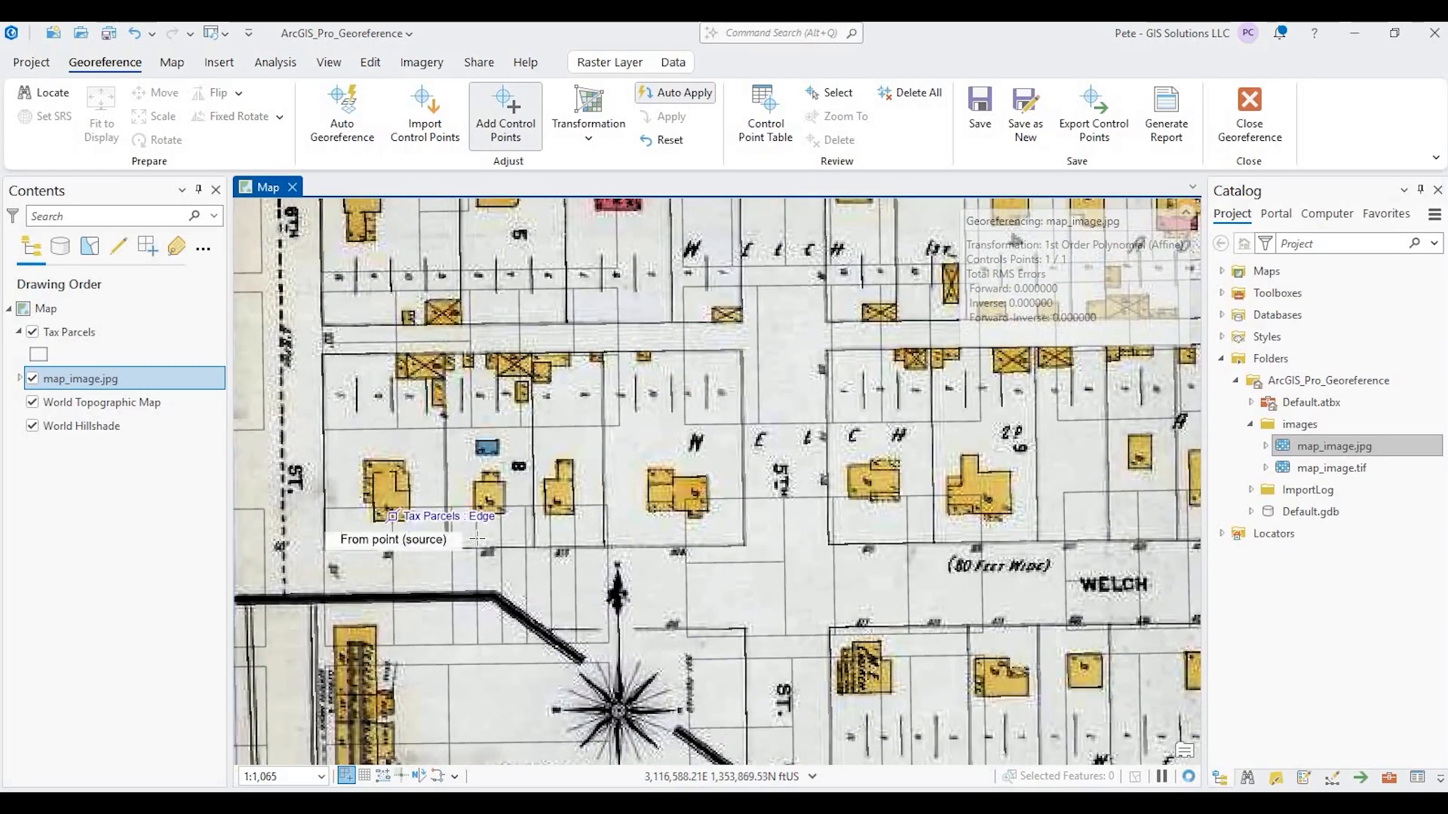
scroll(481, 539, "up", 2)
left_click_drag(482, 537, 647, 405)
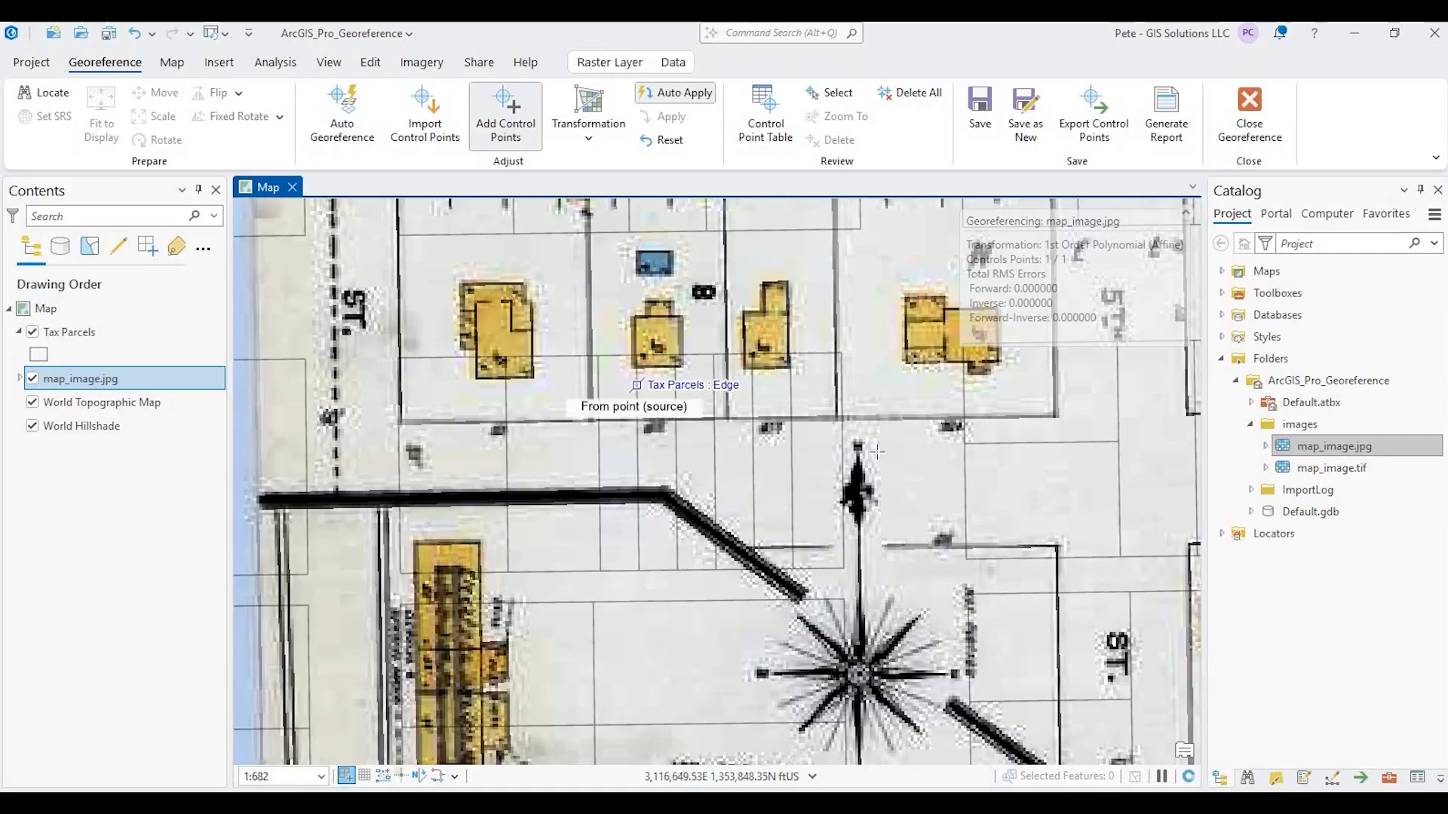
left_click_drag(877, 452, 796, 694)
scroll(878, 454, "up", 2)
left_click_drag(882, 437, 493, 724)
Examine the map image's northeast corner near 3rd St, hiding the image to compare the parcels along Mountain Ave and showing it again
scroll(1113, 460, "down", 3)
left_click_drag(1112, 456, 648, 617)
scroll(660, 613, "down", 2)
left_click_drag(1056, 575, 634, 522)
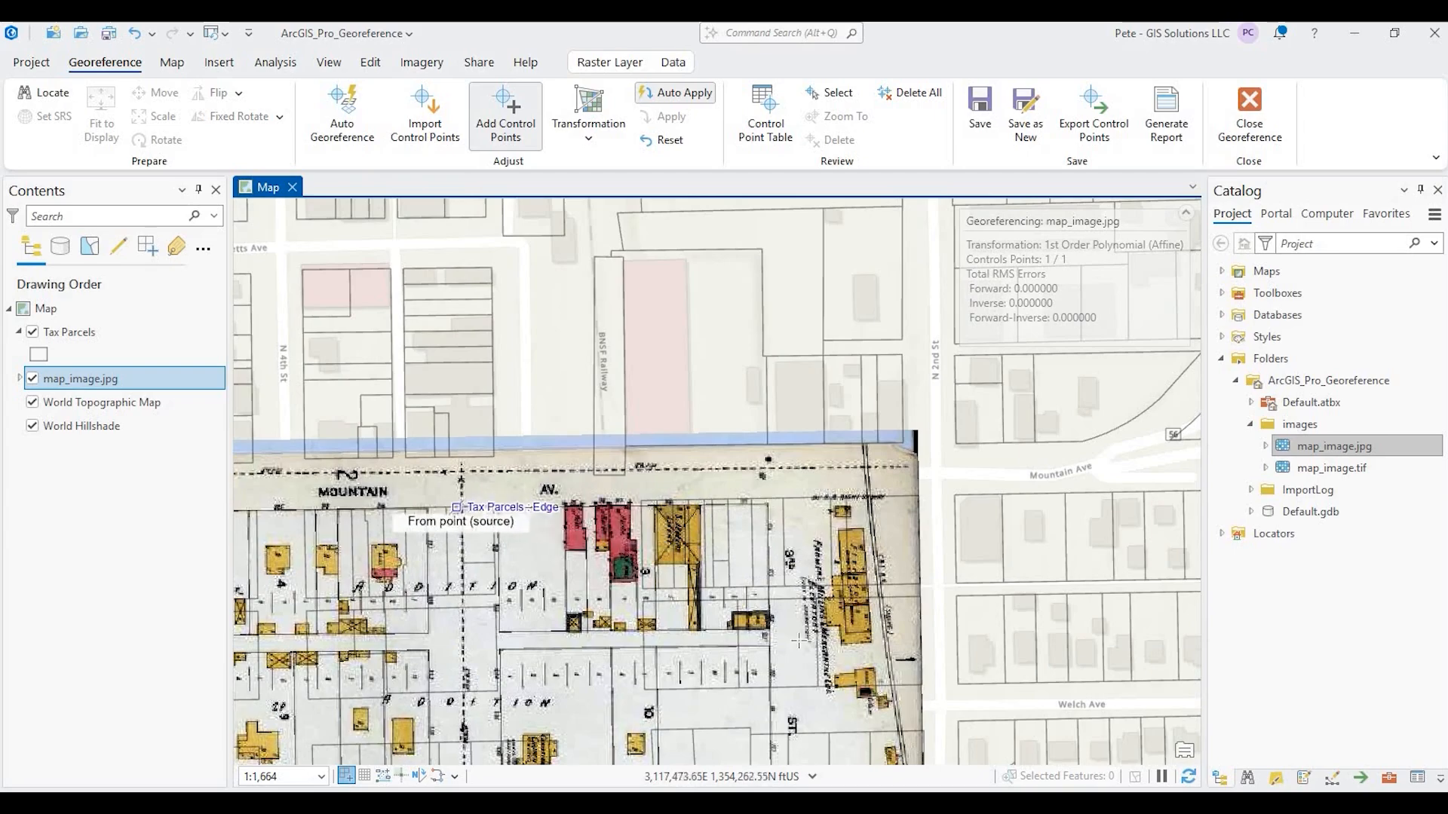
left_click_drag(694, 633, 553, 496)
scroll(647, 429, "up", 2)
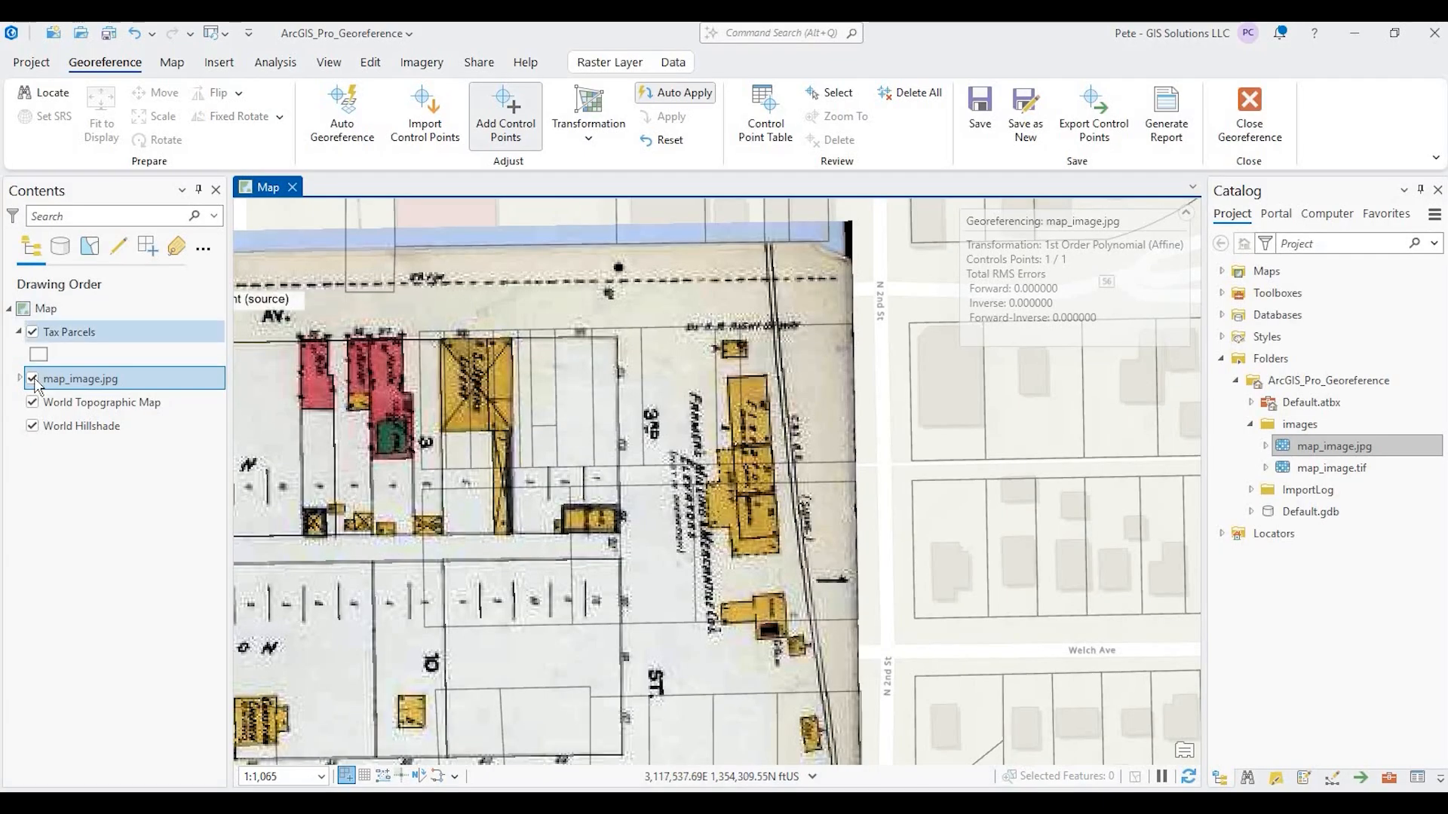
key("l")
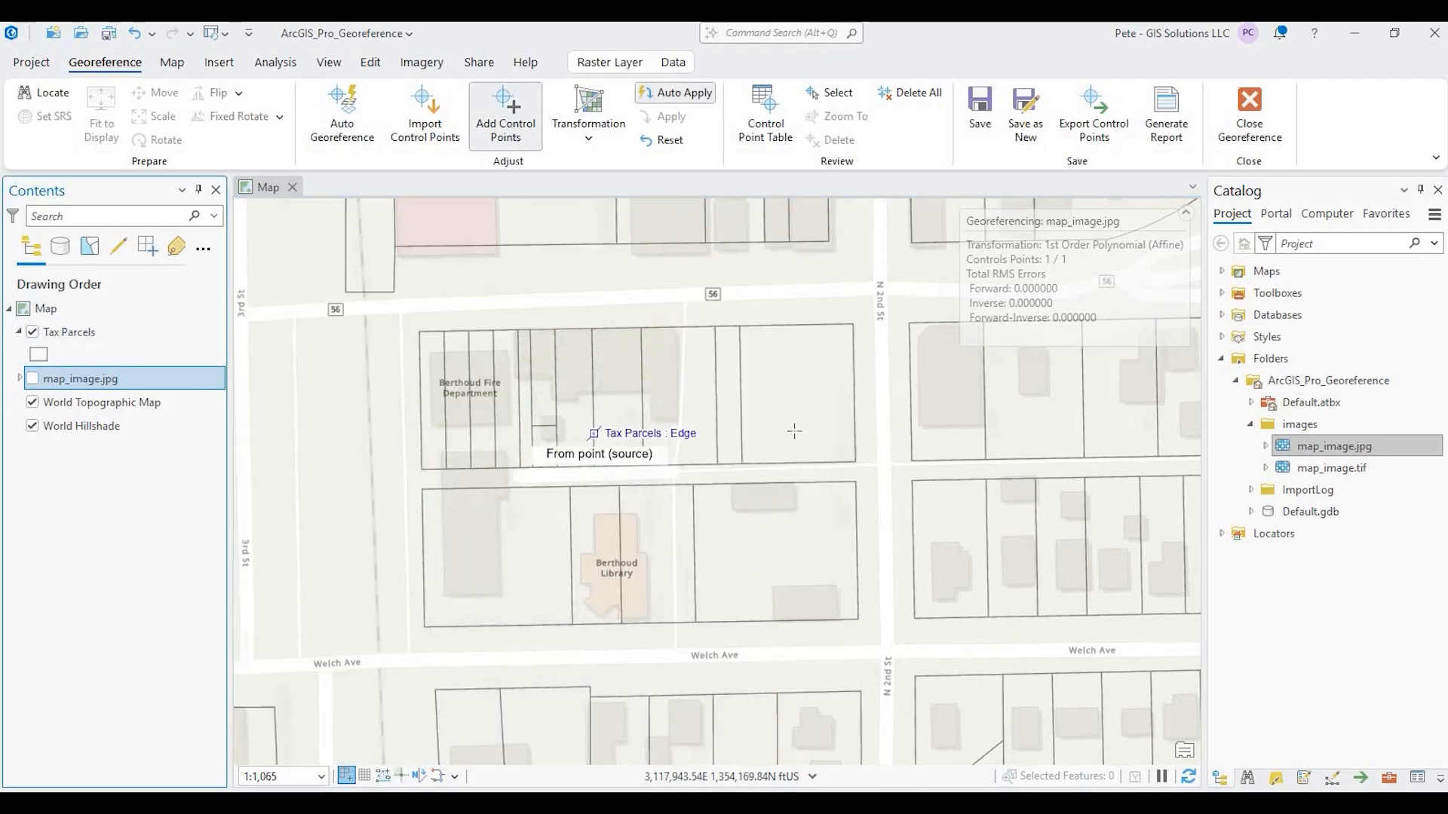
scroll(629, 424, "down", 4)
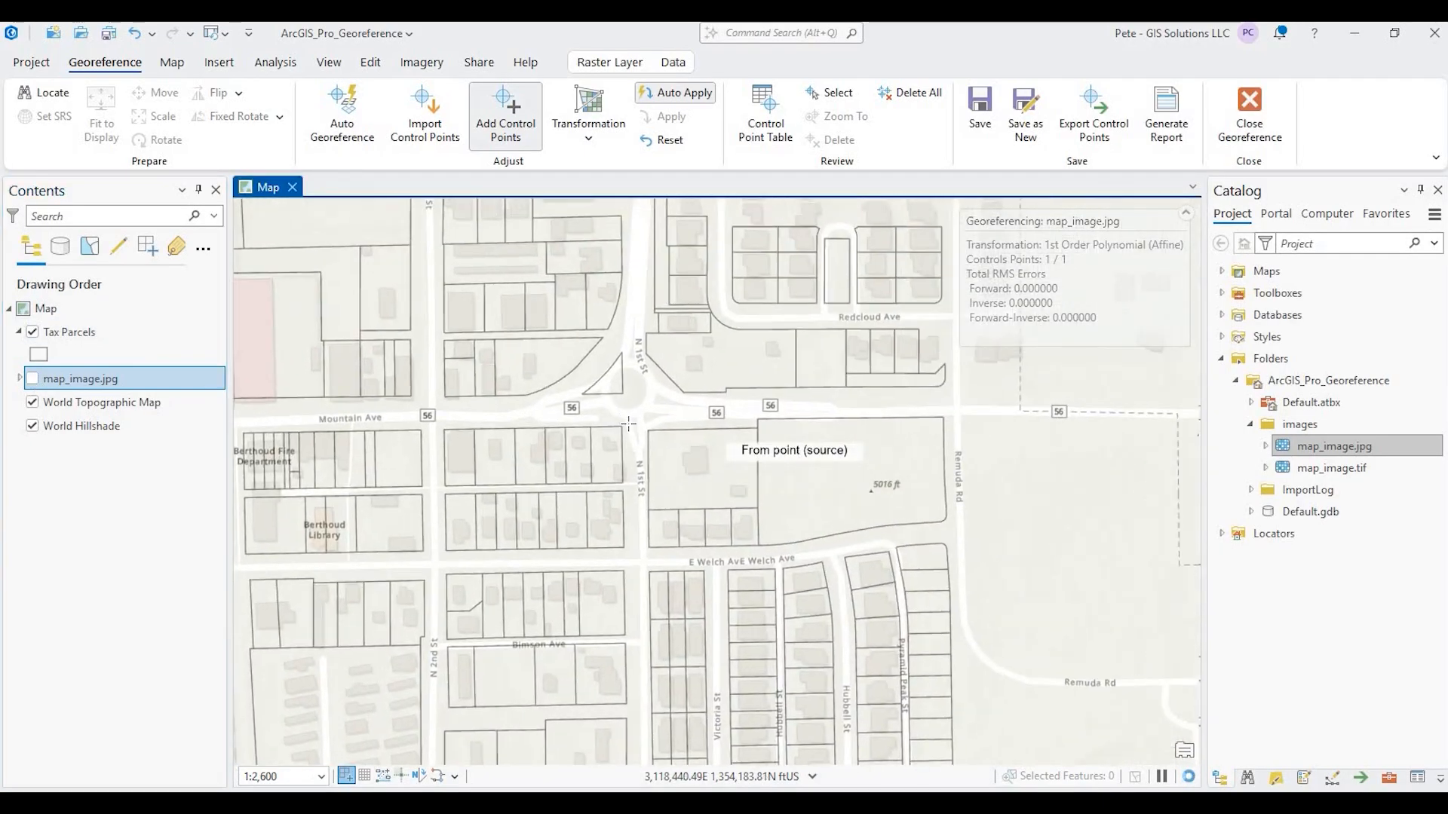
left_click_drag(452, 453, 807, 443)
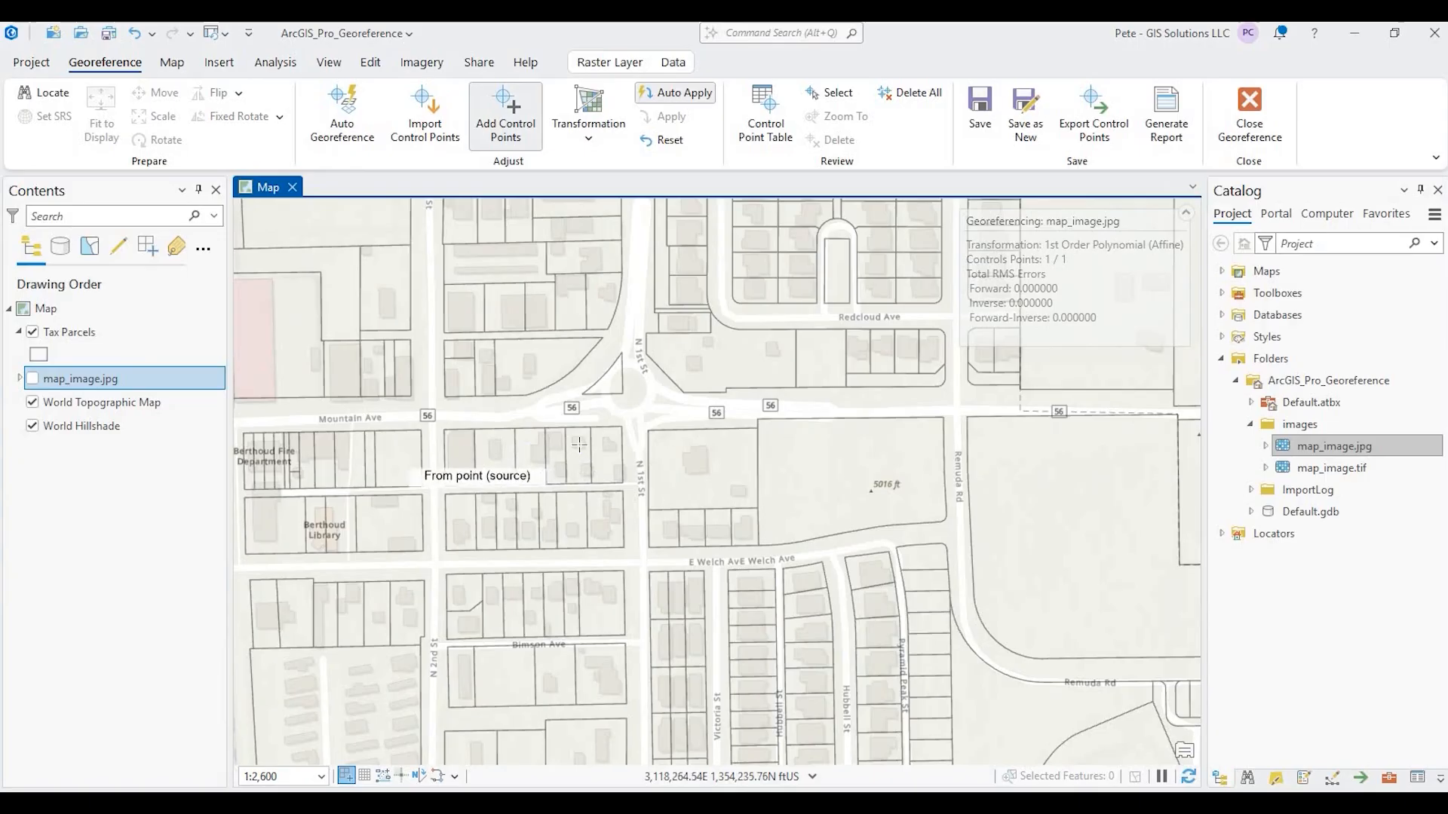
scroll(528, 425, "up", 4)
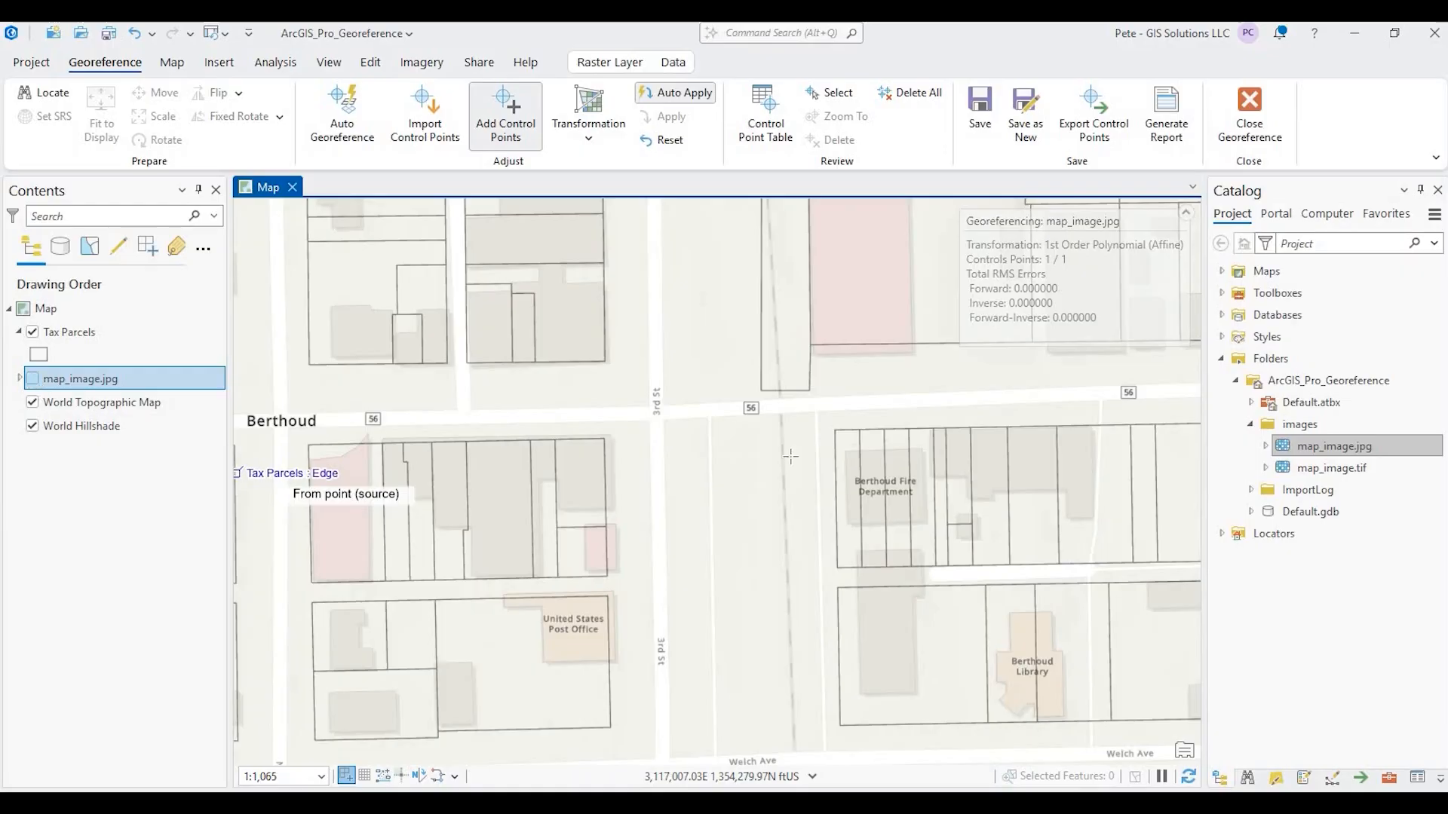
left_click(33, 378)
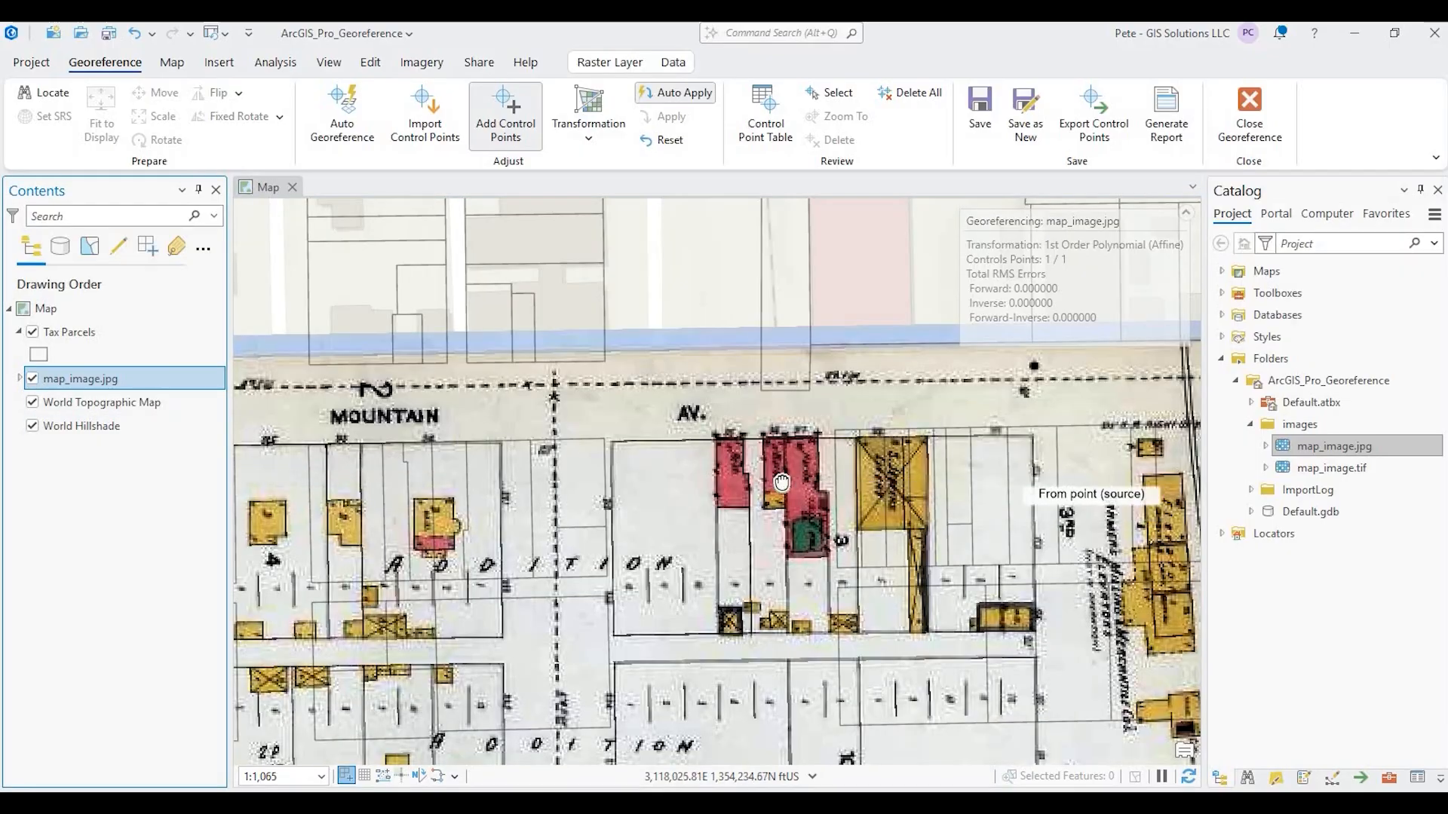
Add a control point from block 3's northeast corner to the parcel corner southwest of Mountain Ave and 3rd St, hiding the image while setting the target
left_click_drag(782, 482, 844, 460)
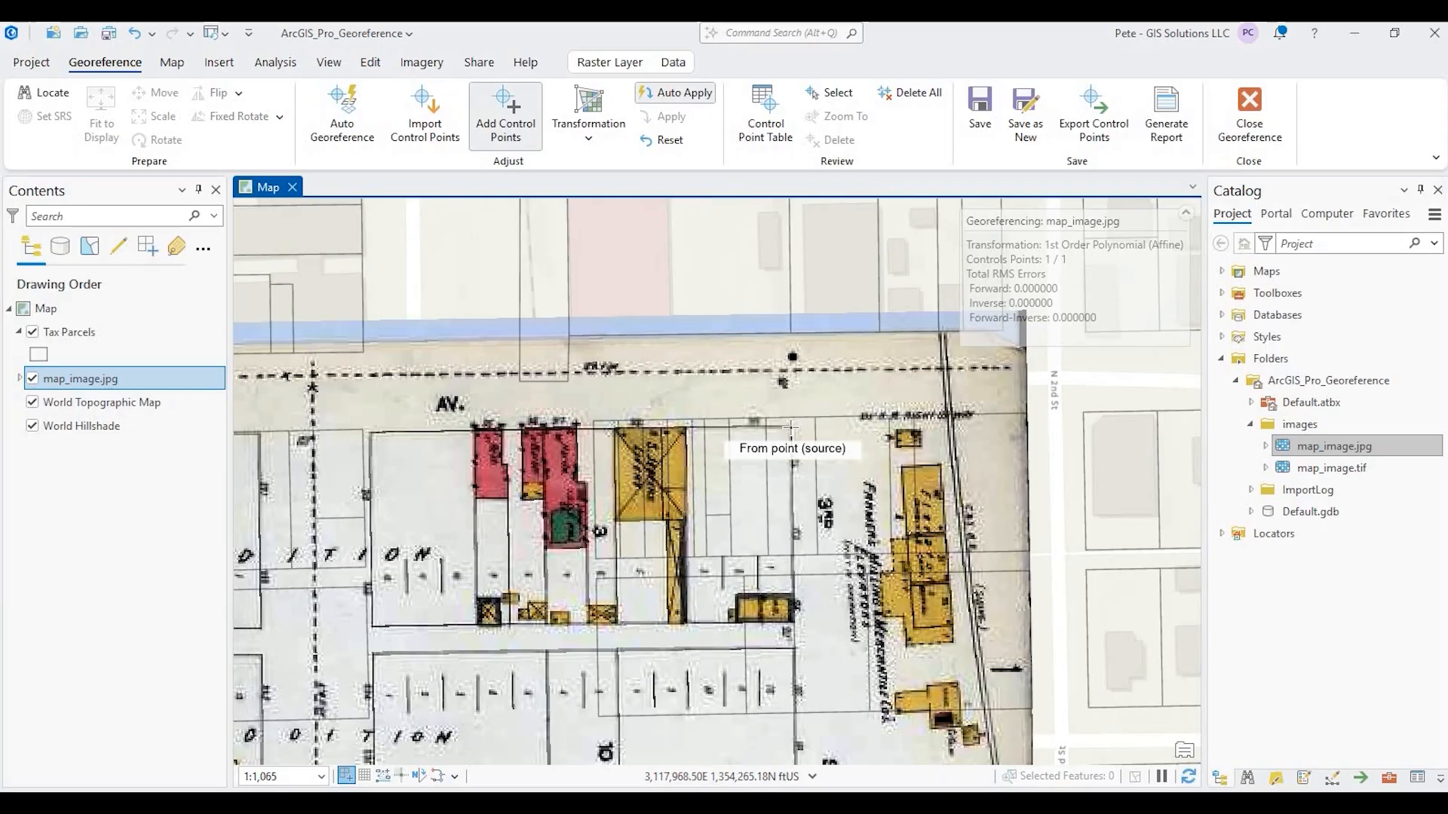
left_click(789, 427)
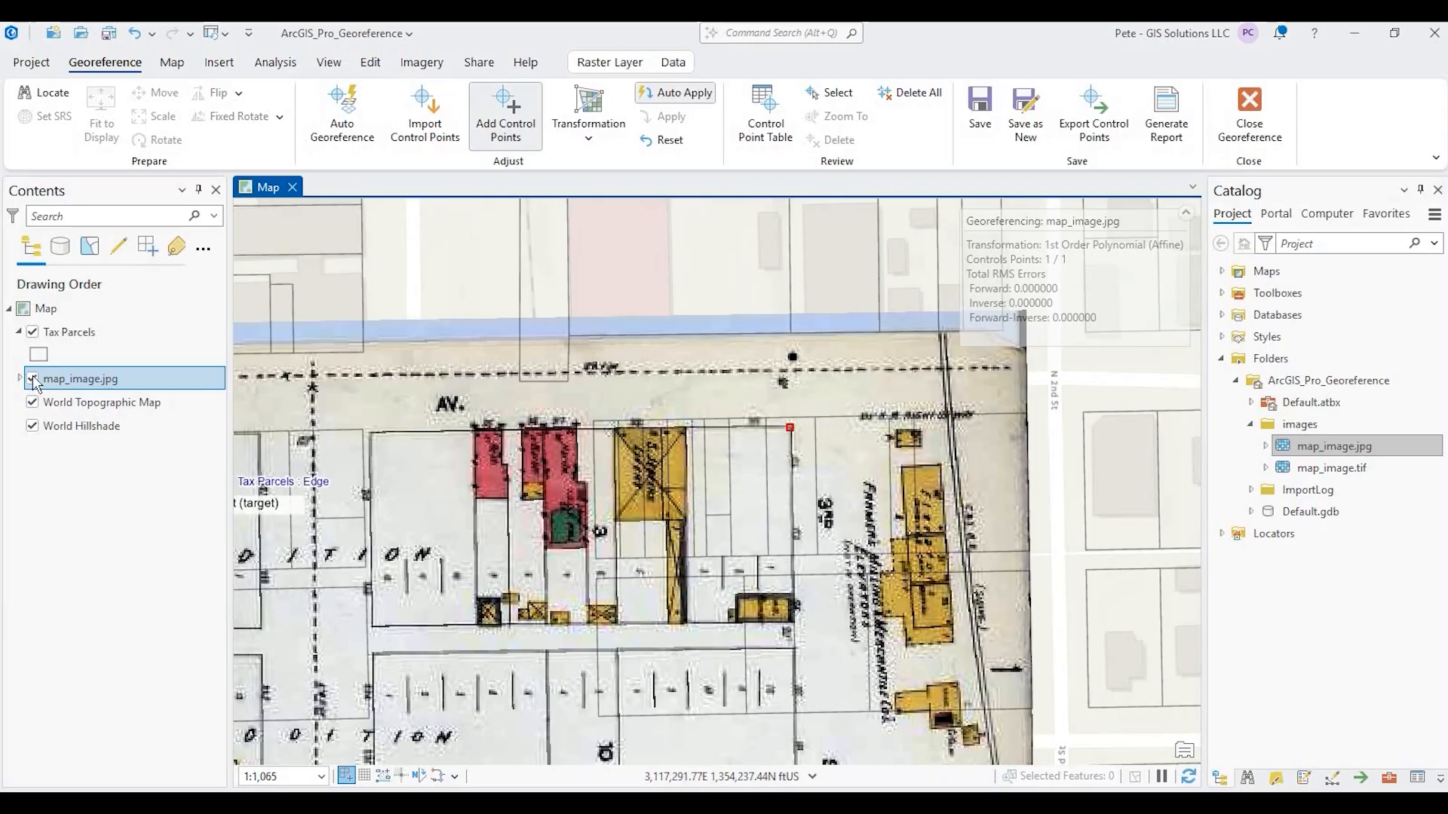
key("l")
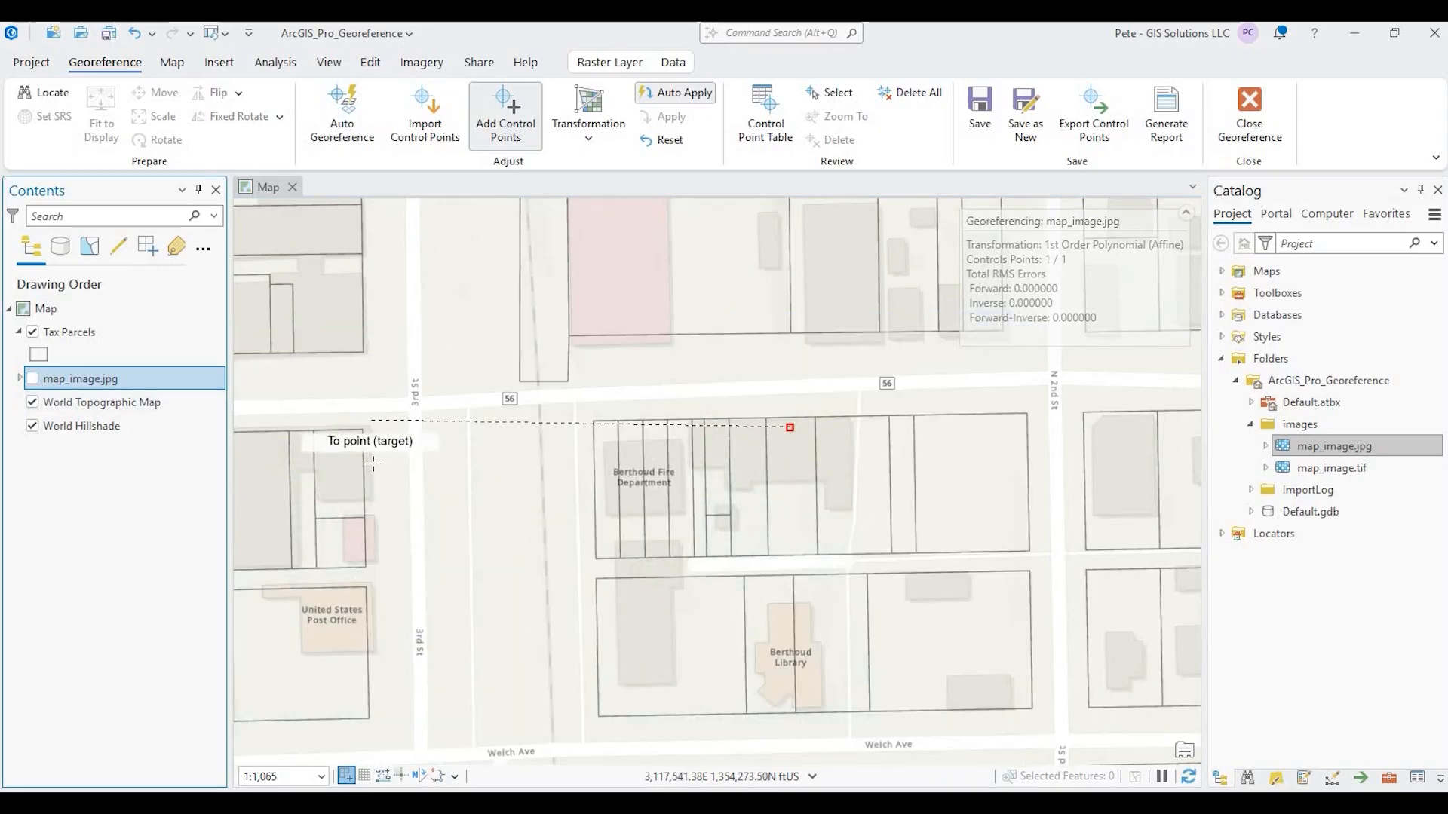
left_click(363, 428)
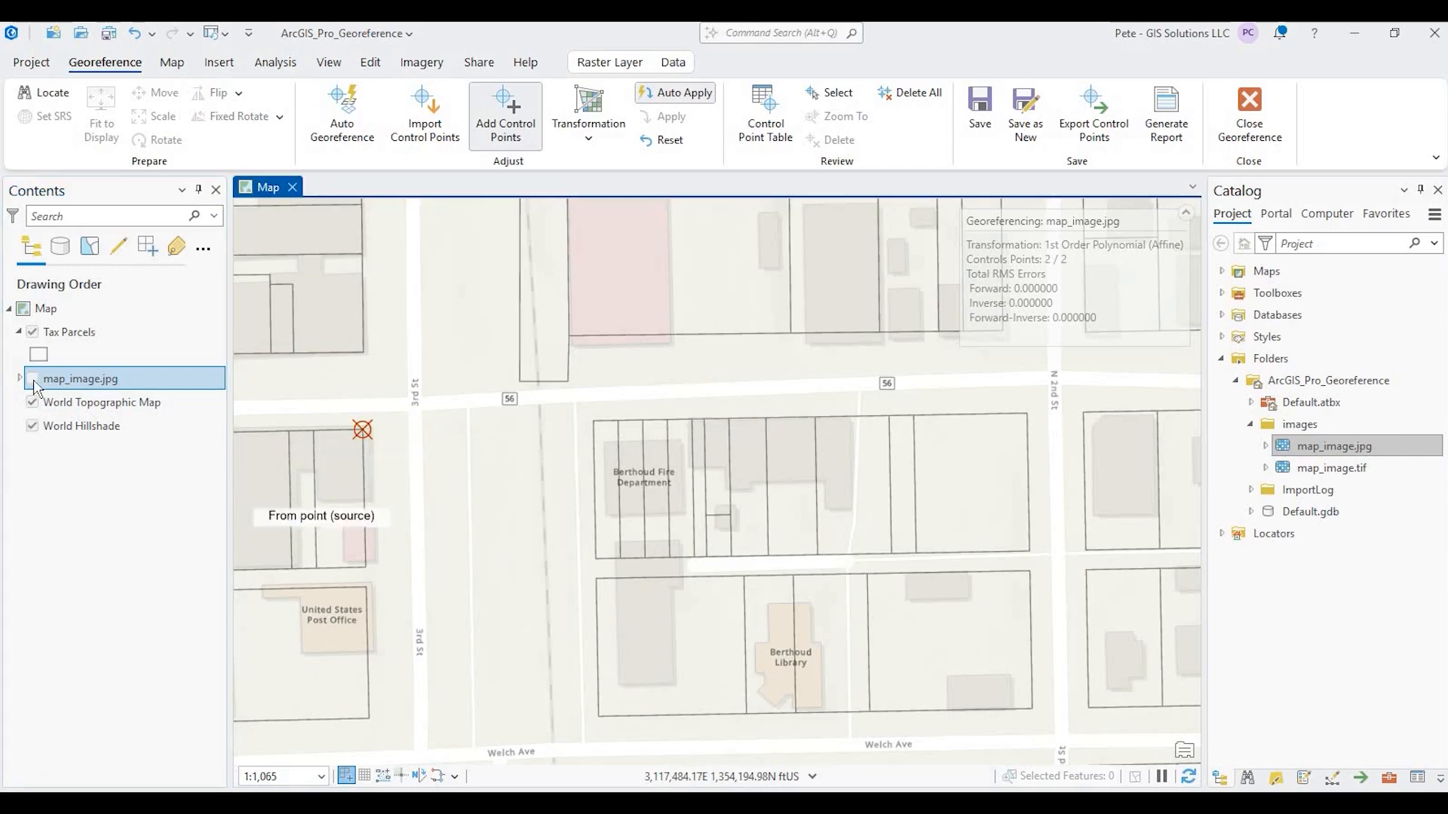
key("l")
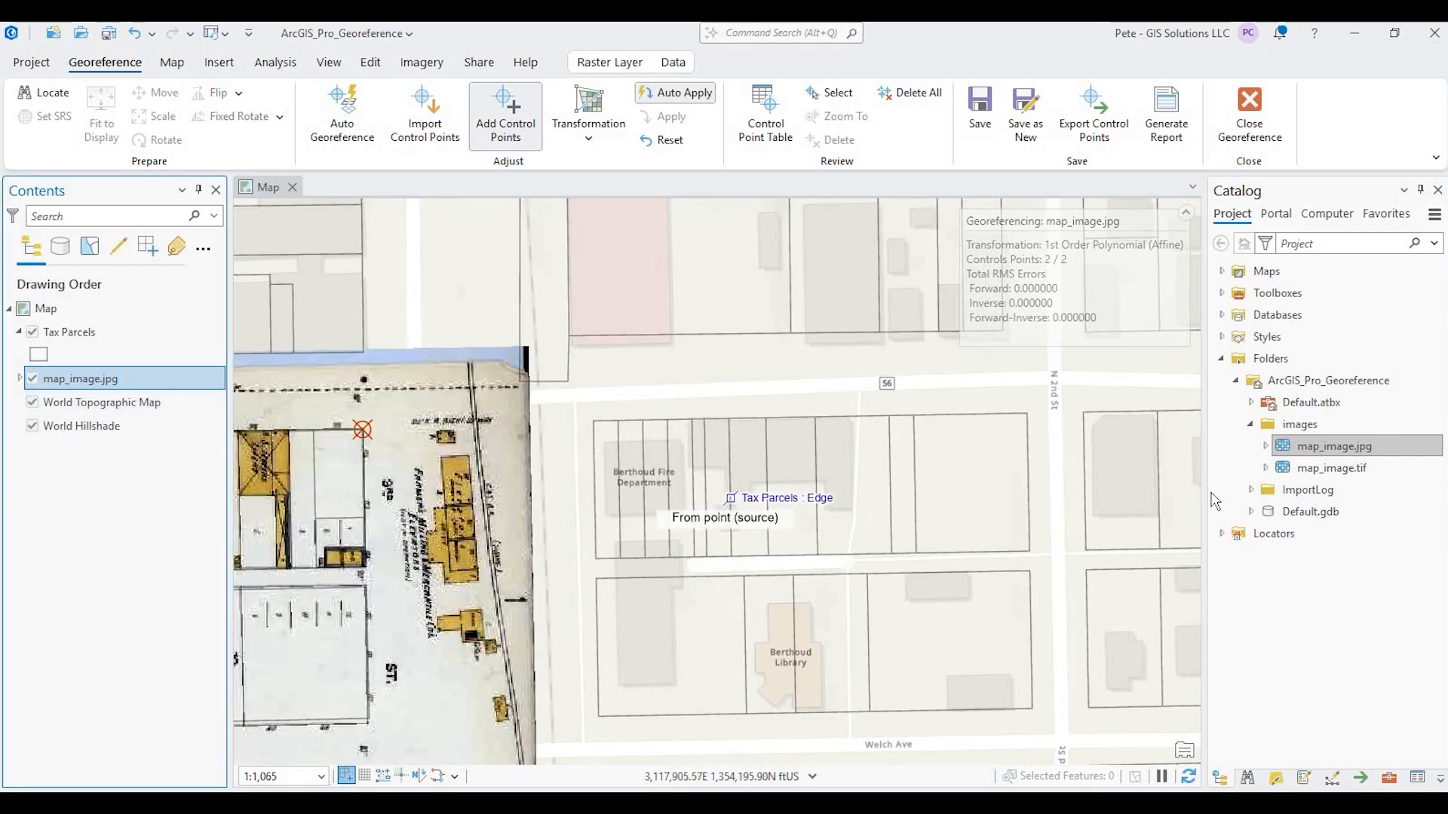
Examine the blocks of map_image.jpg along Mountain Ave and Welch Ave, then toward 3rd St, for a third control point
left_click_drag(756, 513, 1210, 493)
left_click_drag(375, 546, 685, 516)
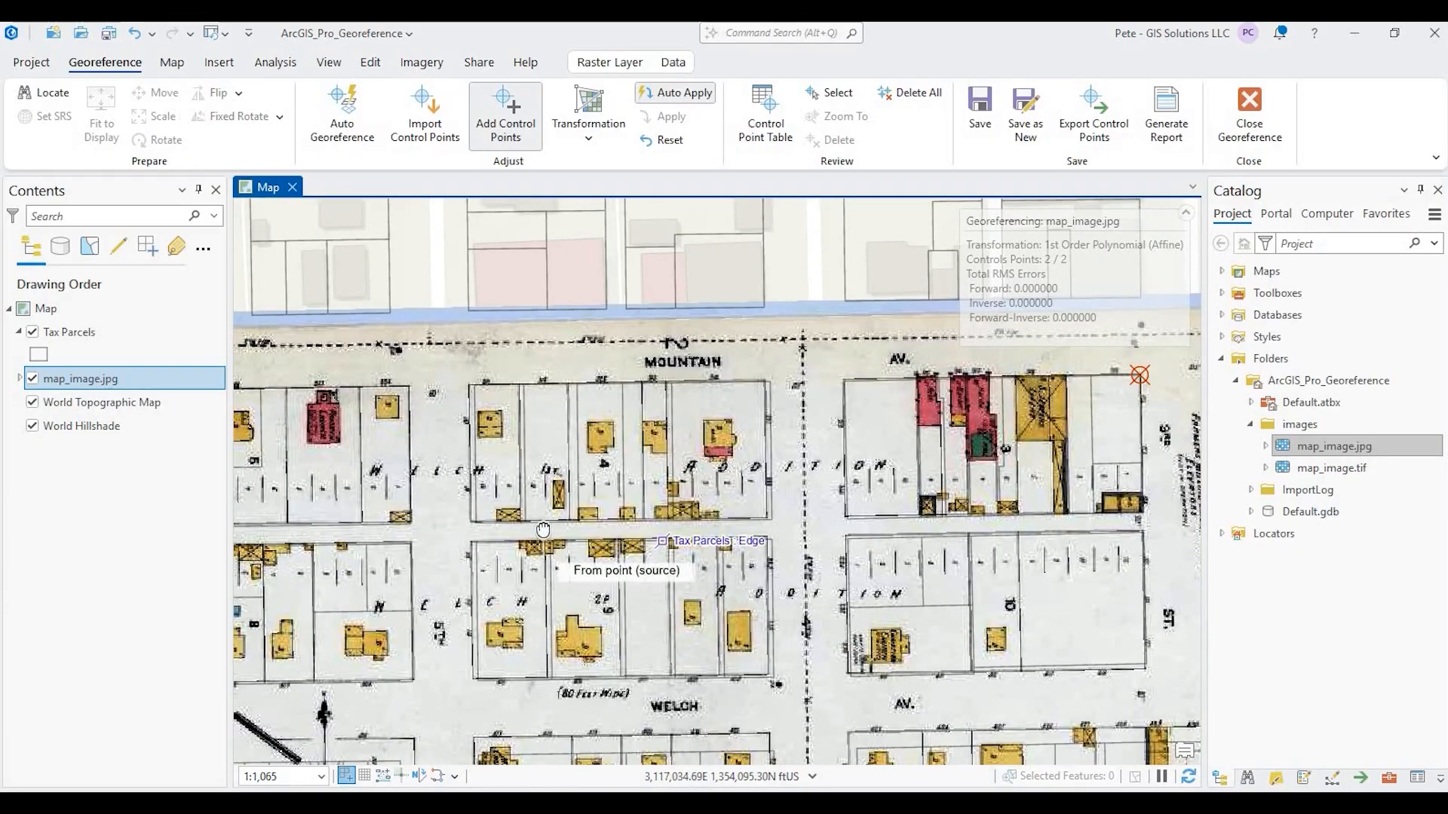
scroll(543, 529, "down", 1)
scroll(599, 561, "down", 1)
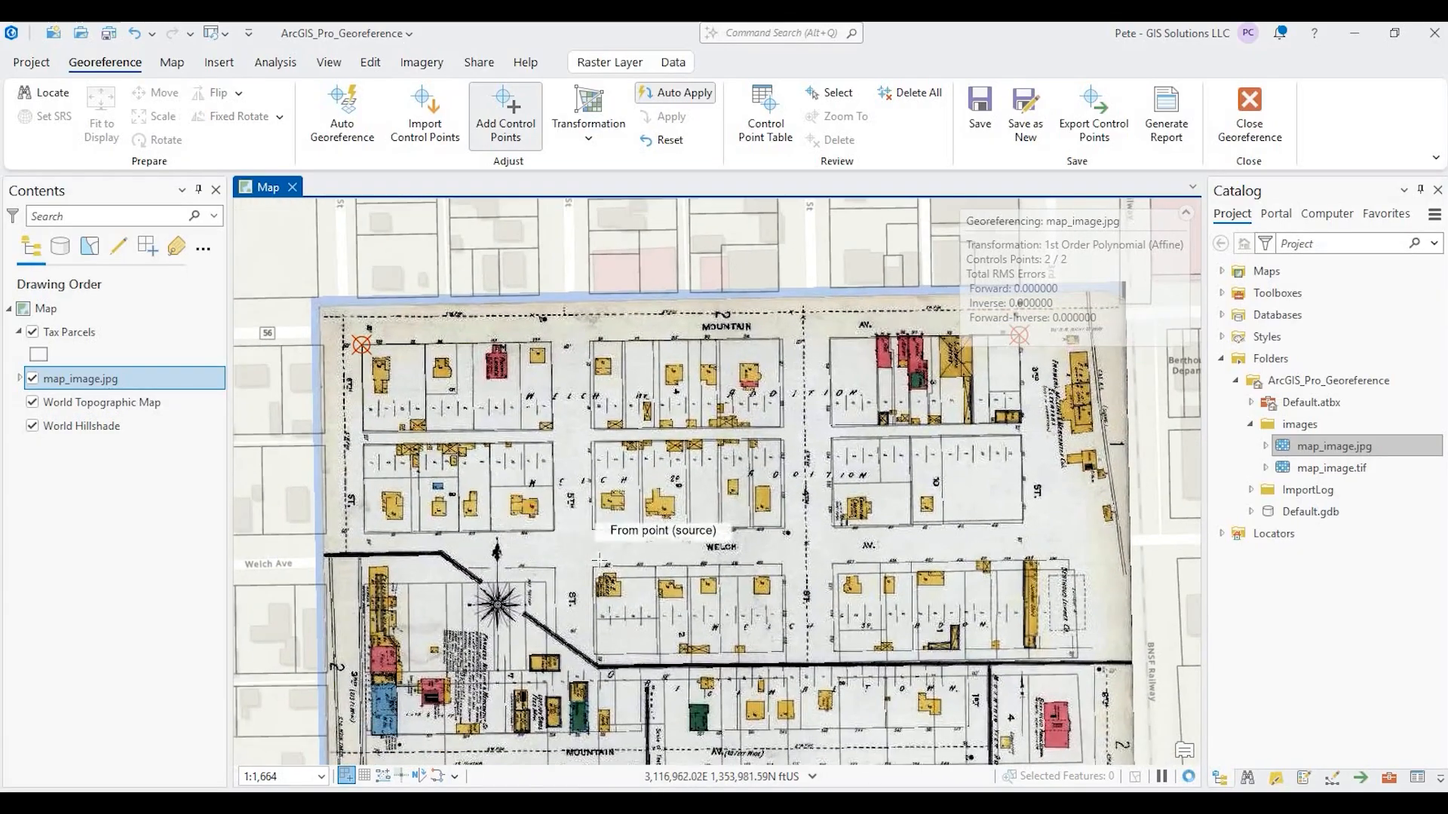
left_click_drag(599, 560, 430, 566)
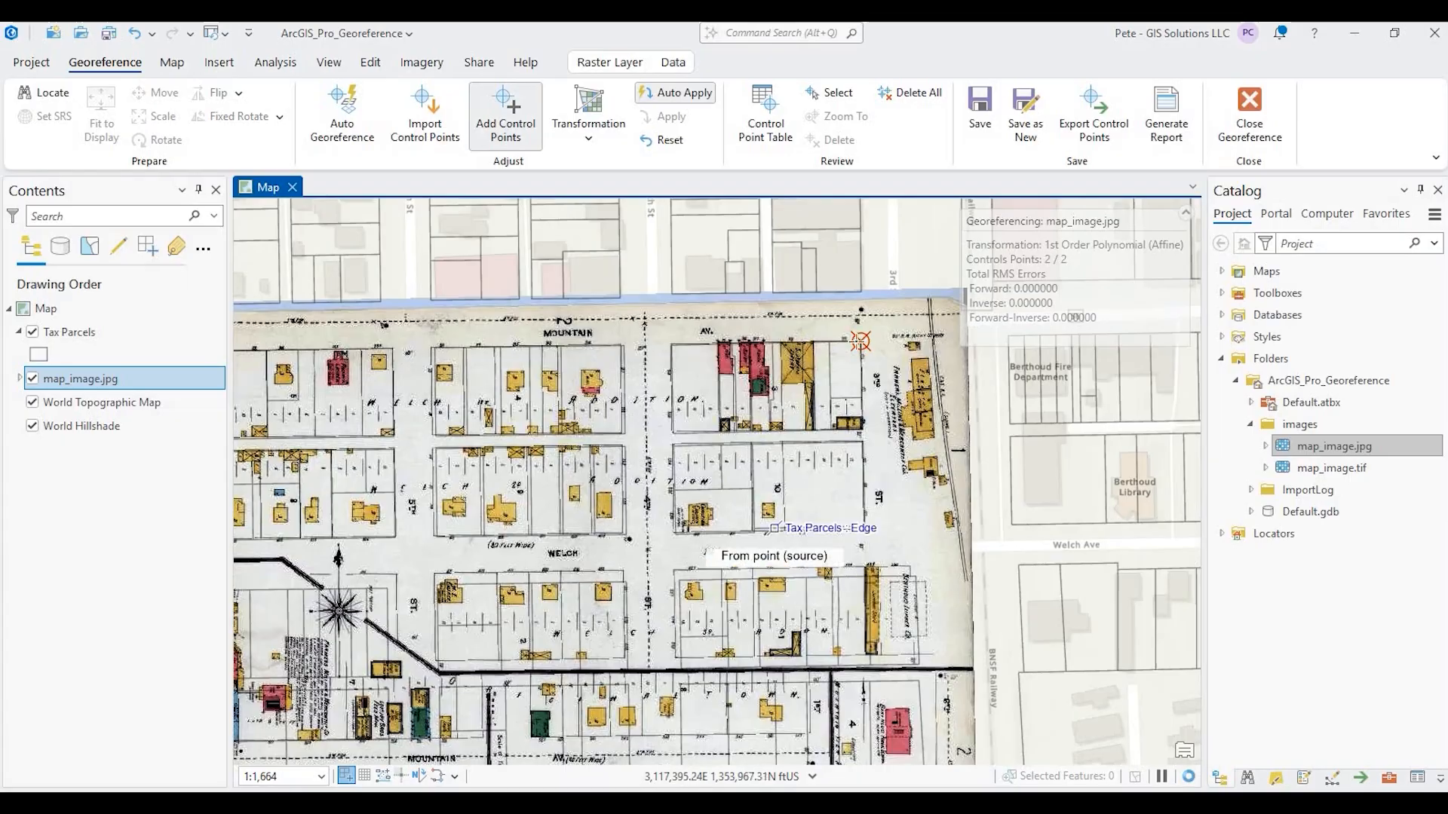
scroll(777, 528, "up", 1)
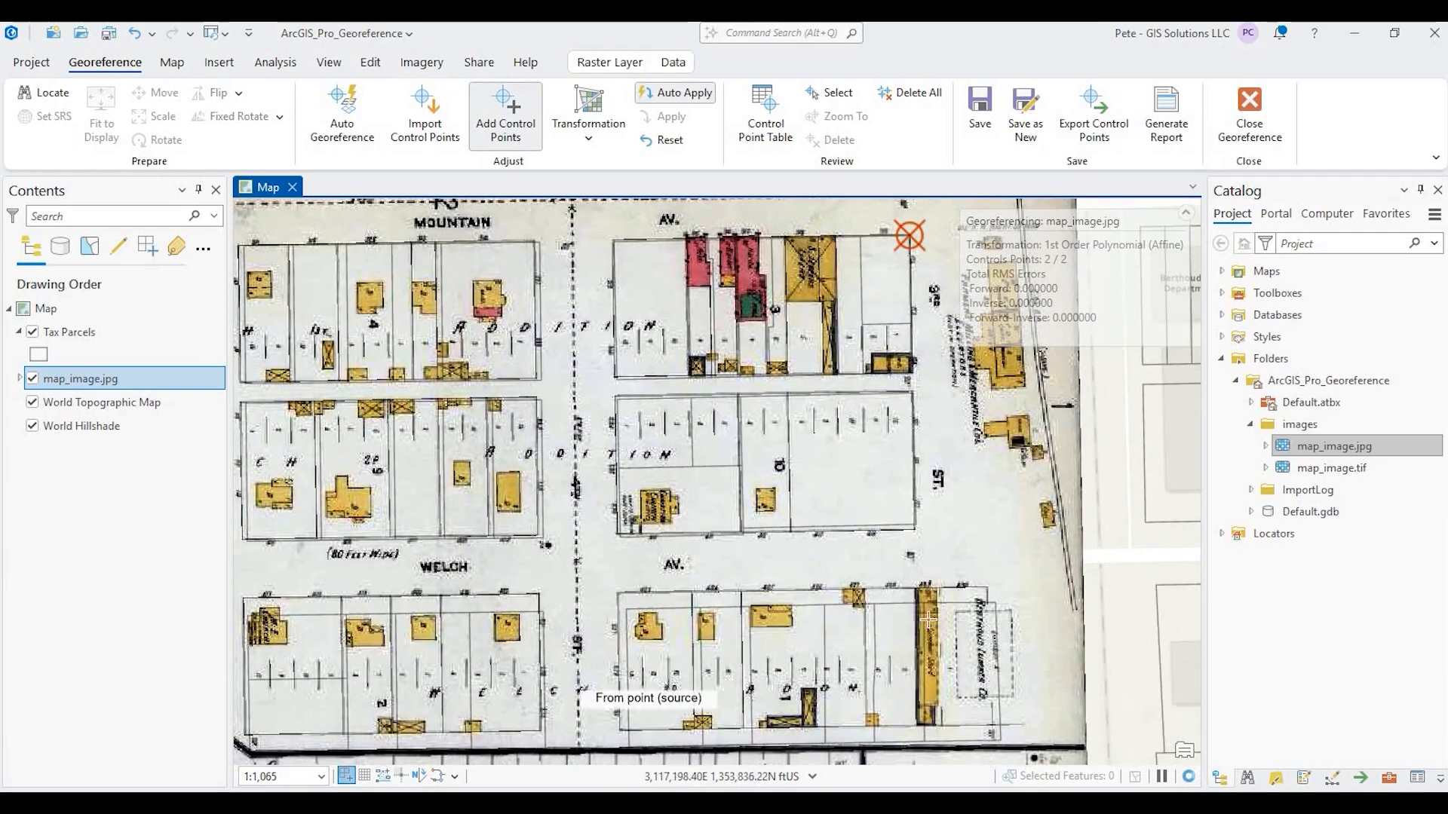
left_click_drag(718, 522, 647, 456)
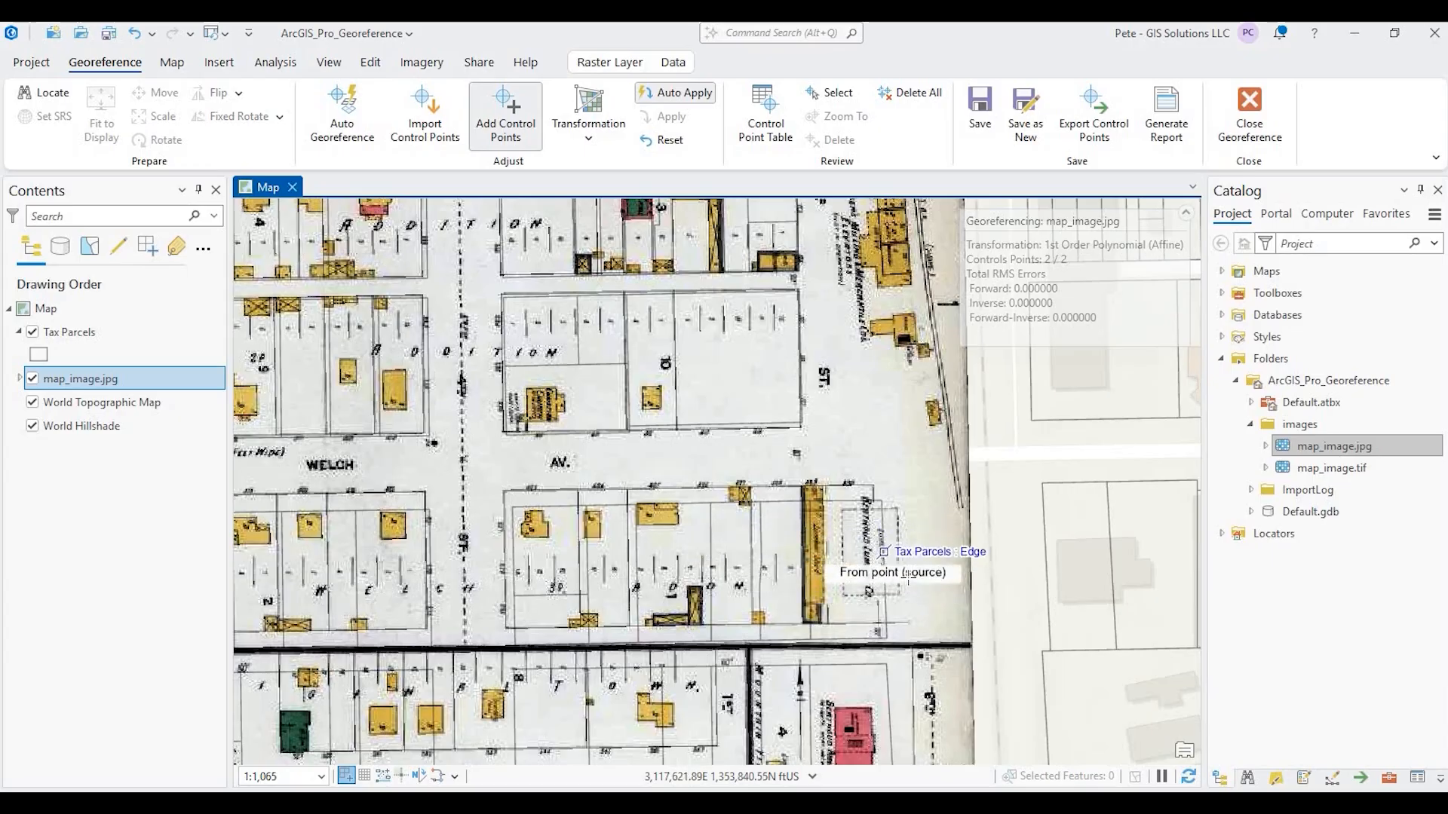
Inspect block 1's southeast corner by the Berthoud Lumber Co. lot, toggling the map image to compare it with the parcels
scroll(905, 588, "up", 2)
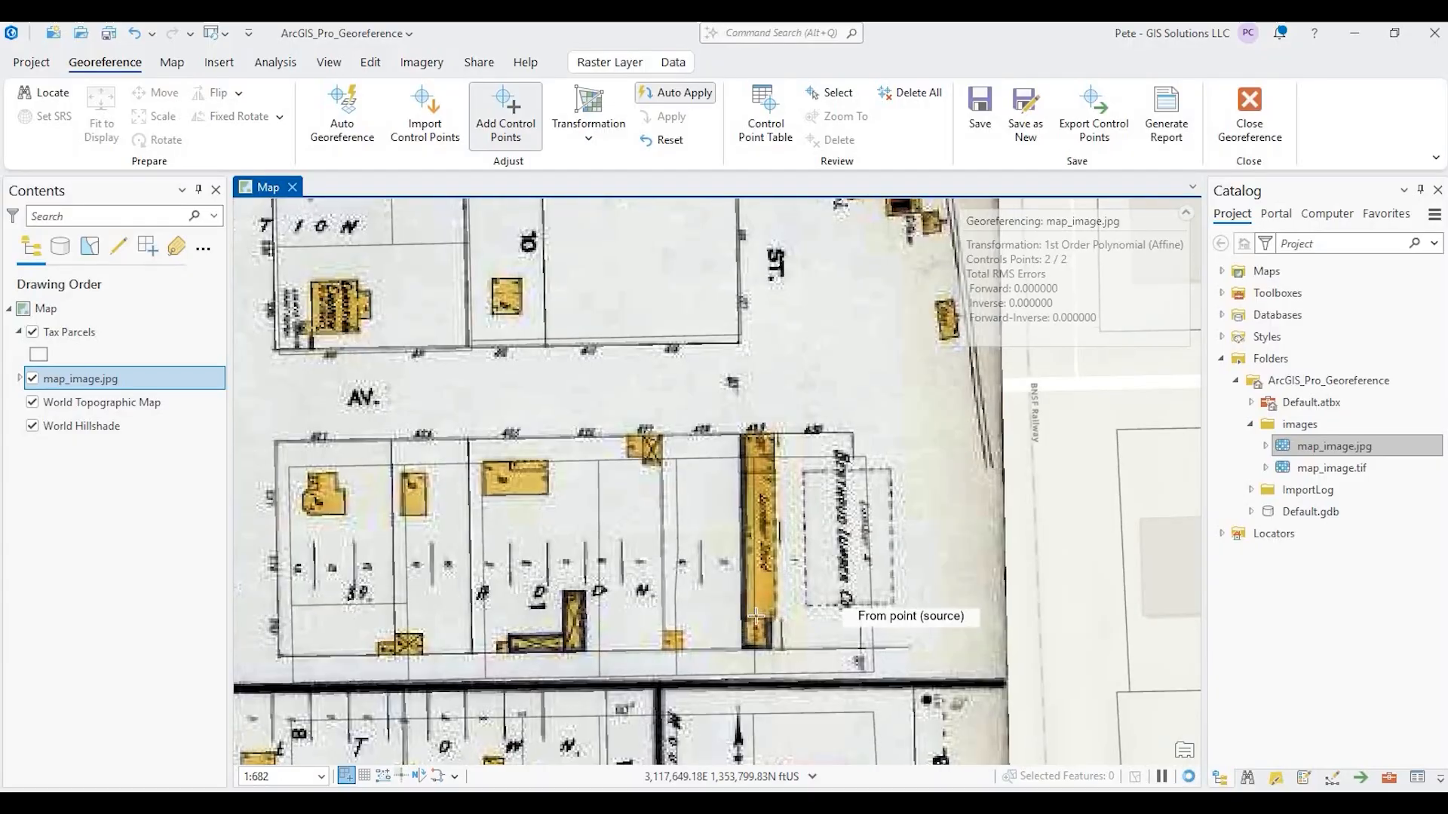
left_click_drag(756, 616, 630, 582)
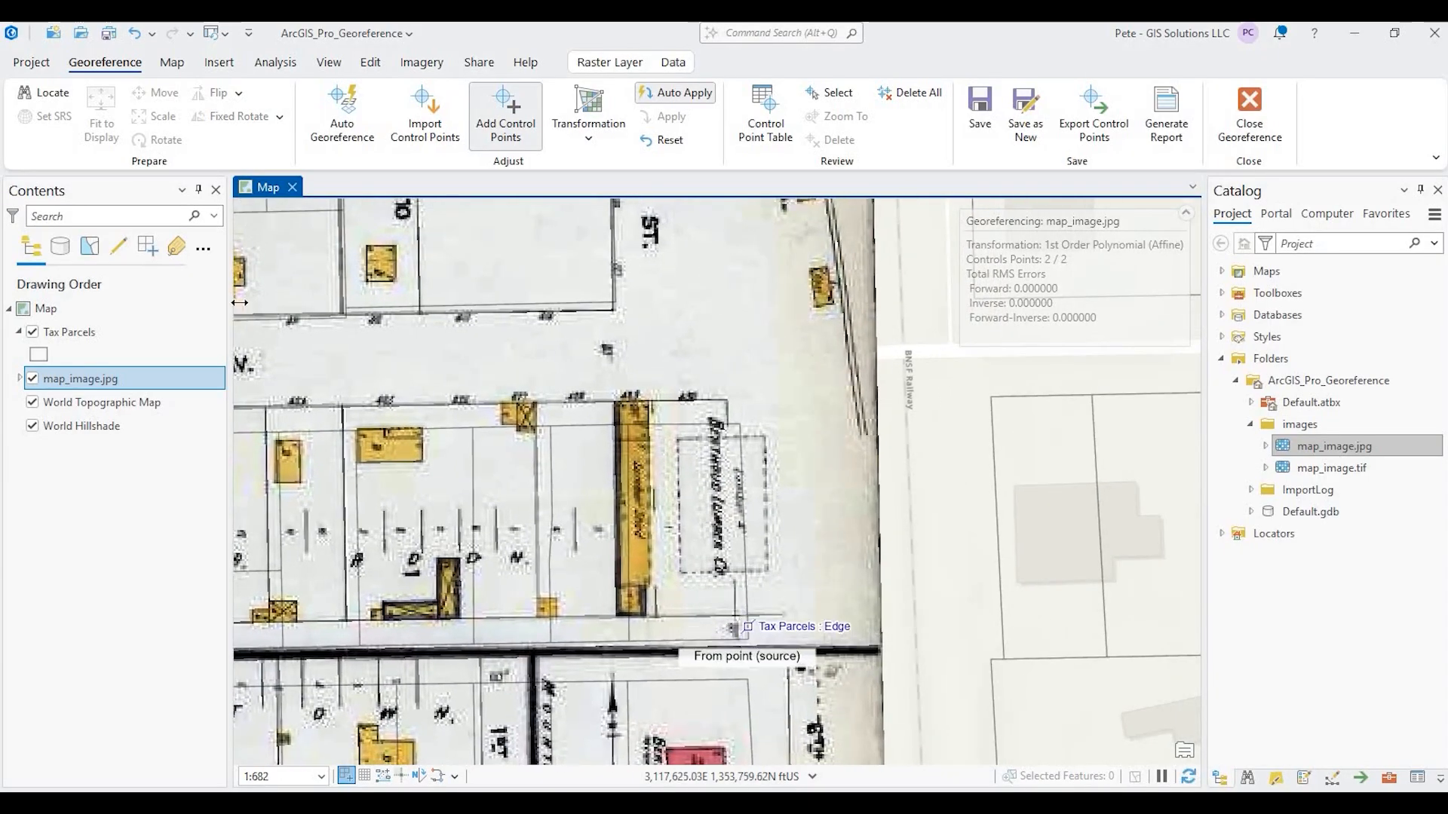
left_click(32, 378)
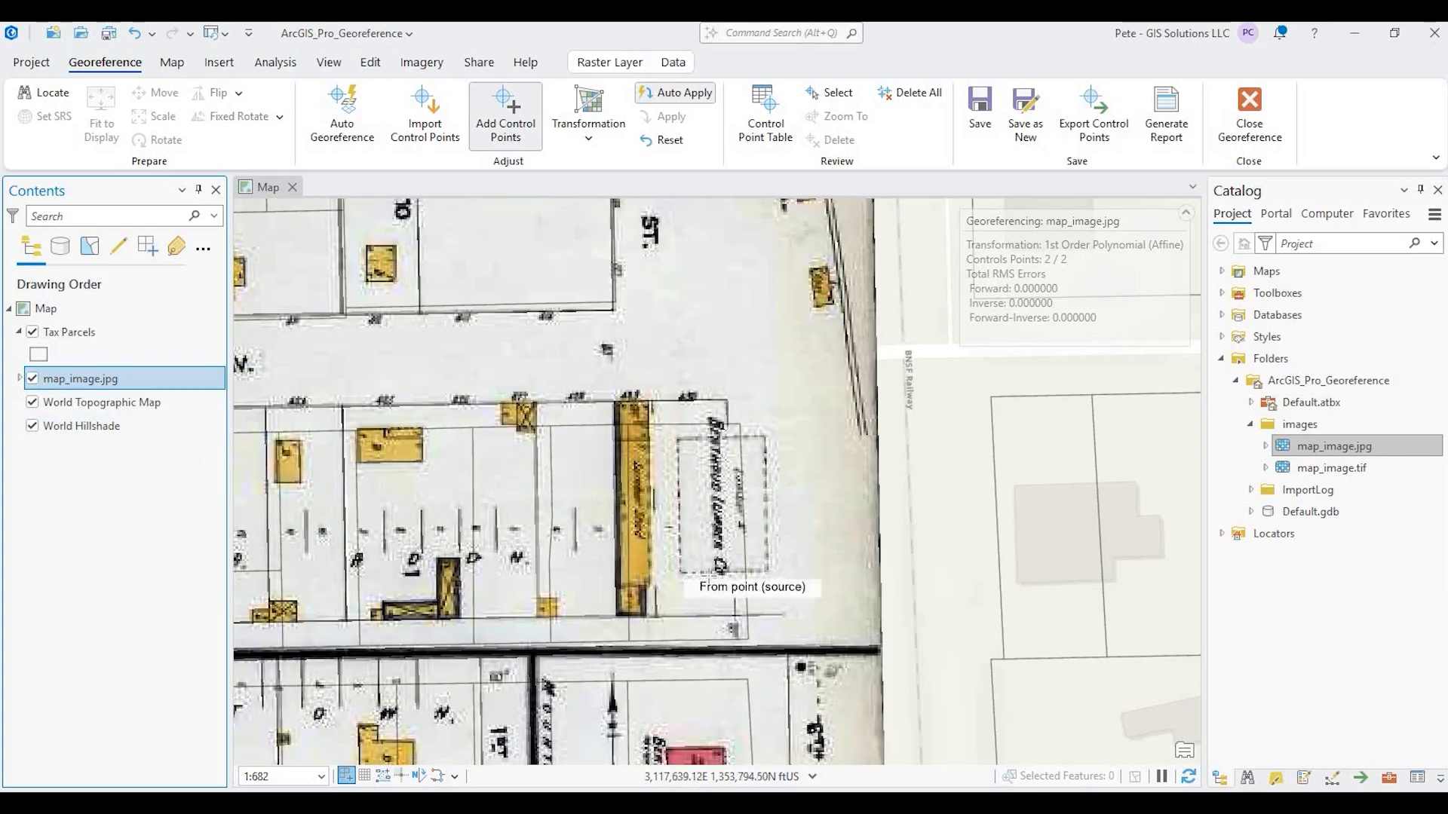
left_click_drag(724, 596, 766, 695)
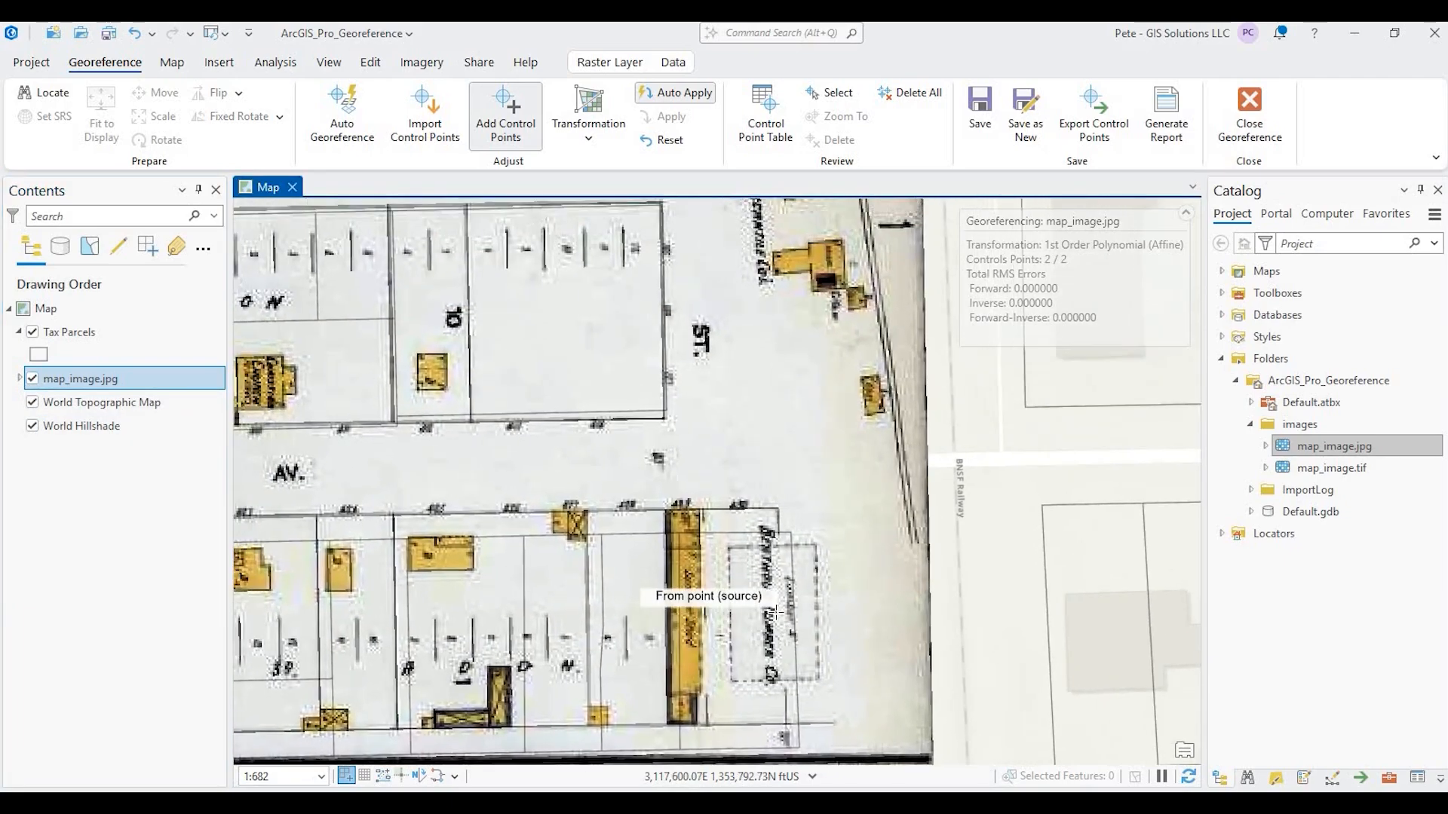
scroll(777, 575, "down", 2)
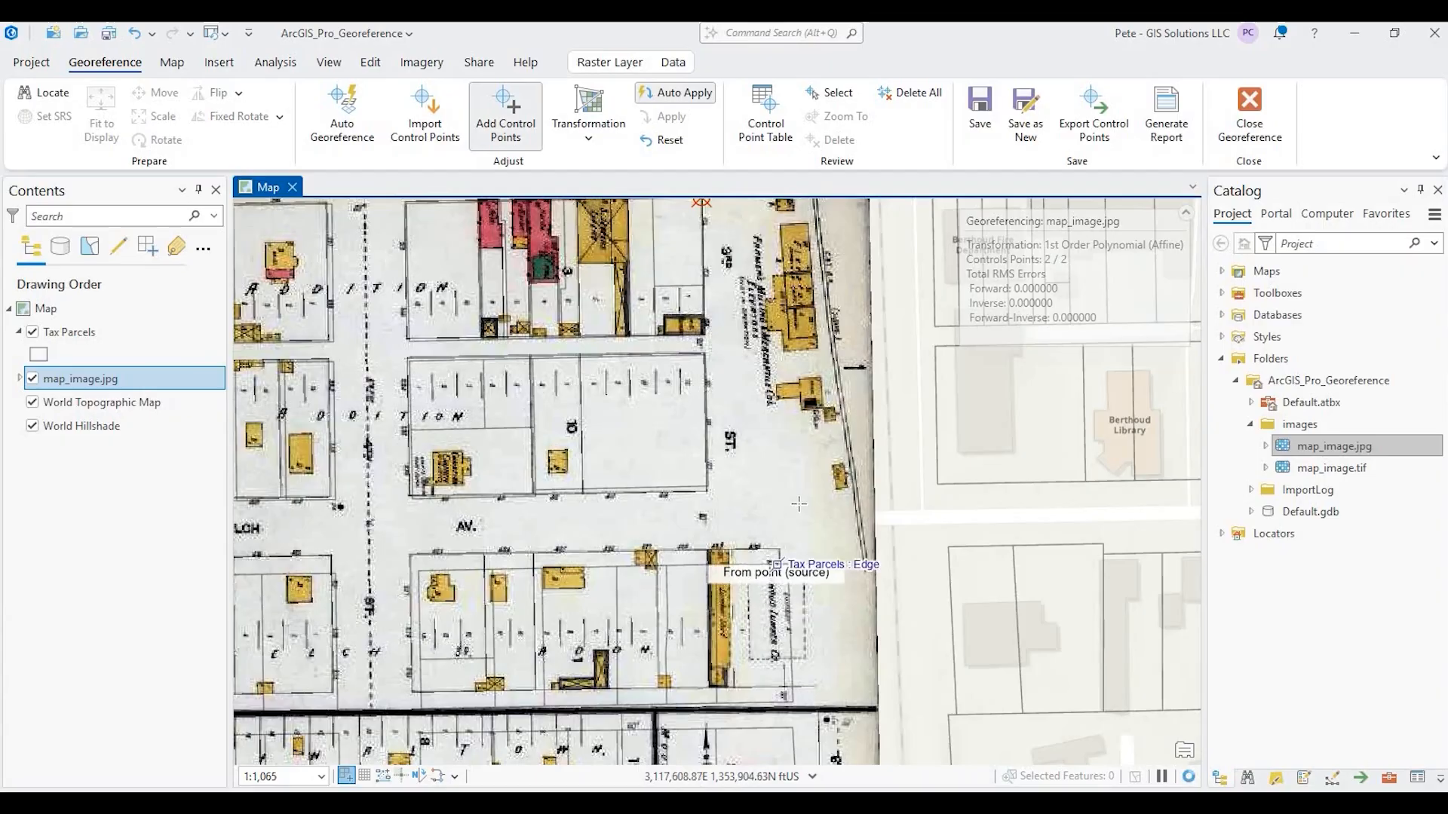
scroll(778, 558, "down", 2)
left_click_drag(799, 504, 901, 577)
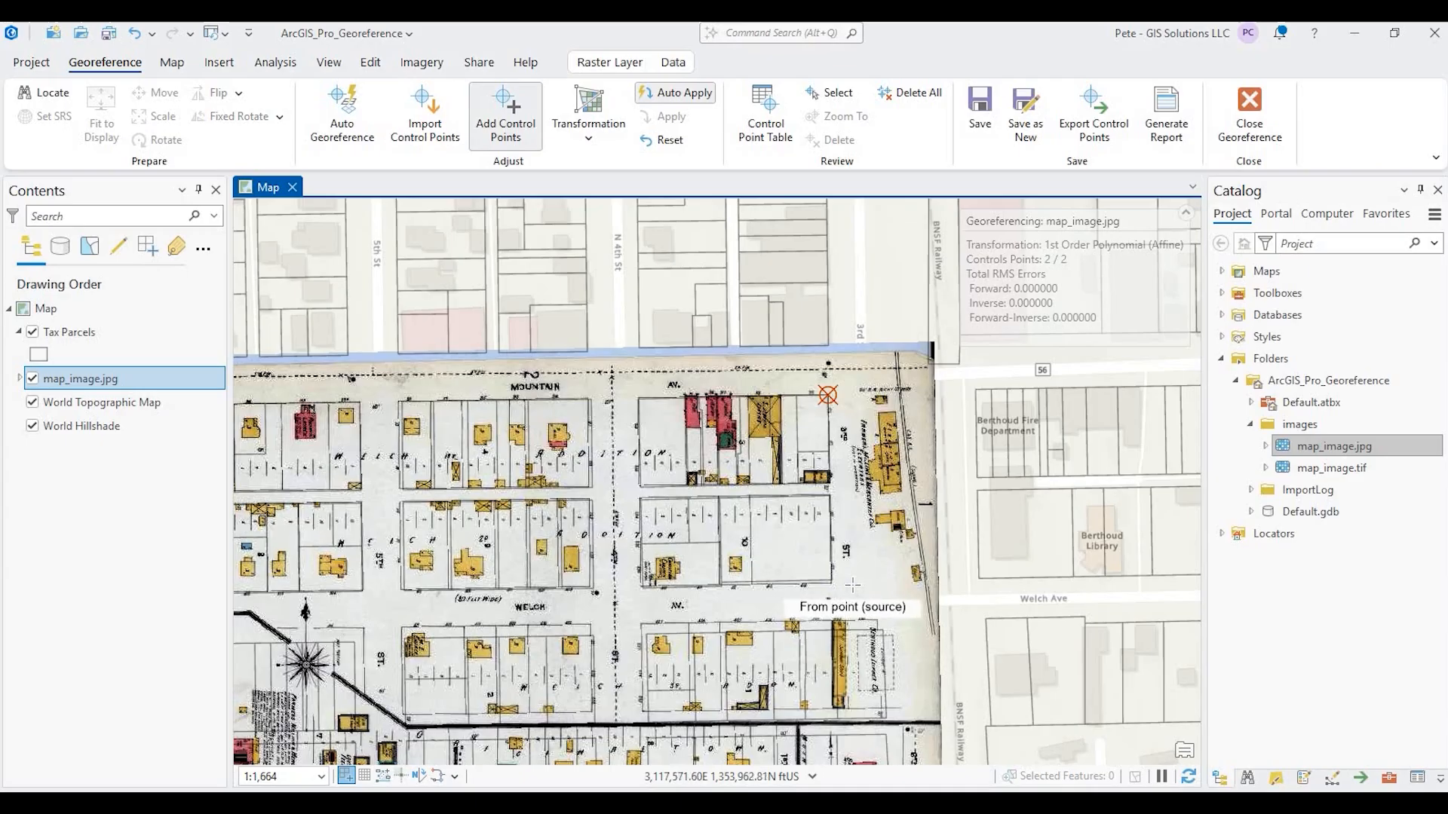
Add a control point from block 10's southeast corner on map_image.jpg to a point east of it on 3rd St, above Welch Ave
scroll(852, 585, "up", 2)
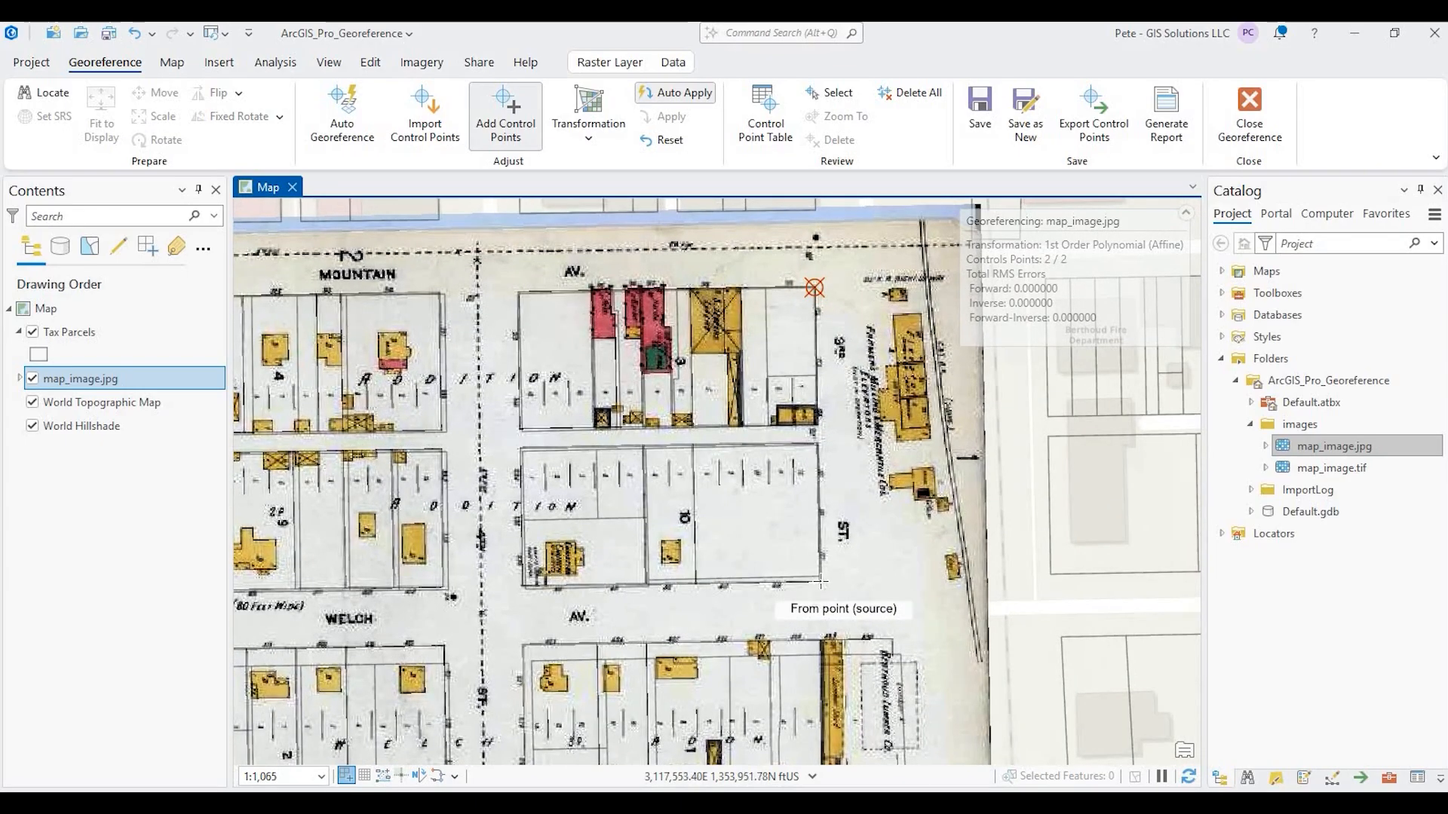
left_click(912, 599)
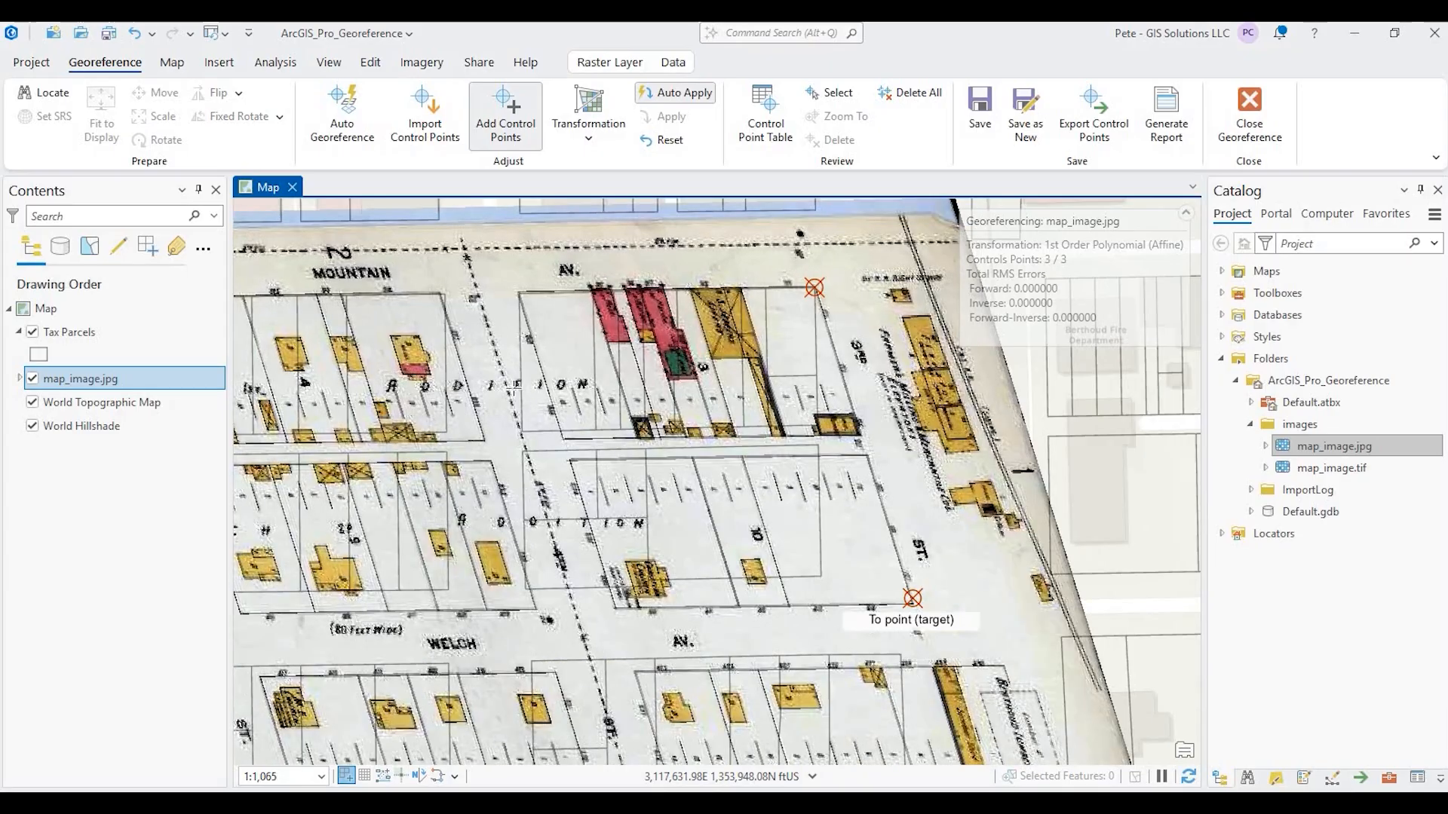
scroll(508, 376, "down", 2)
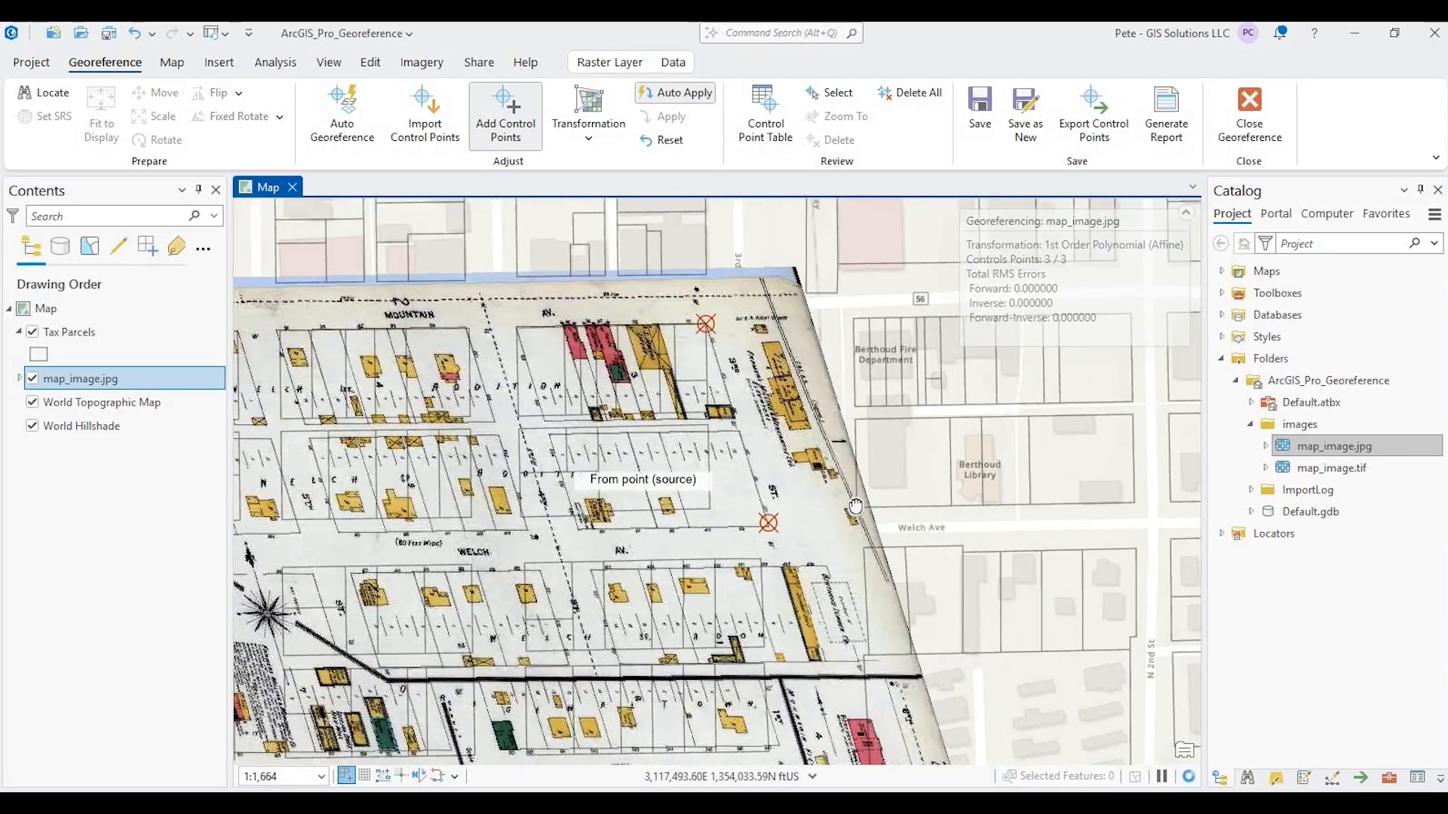
left_click_drag(771, 531, 946, 608)
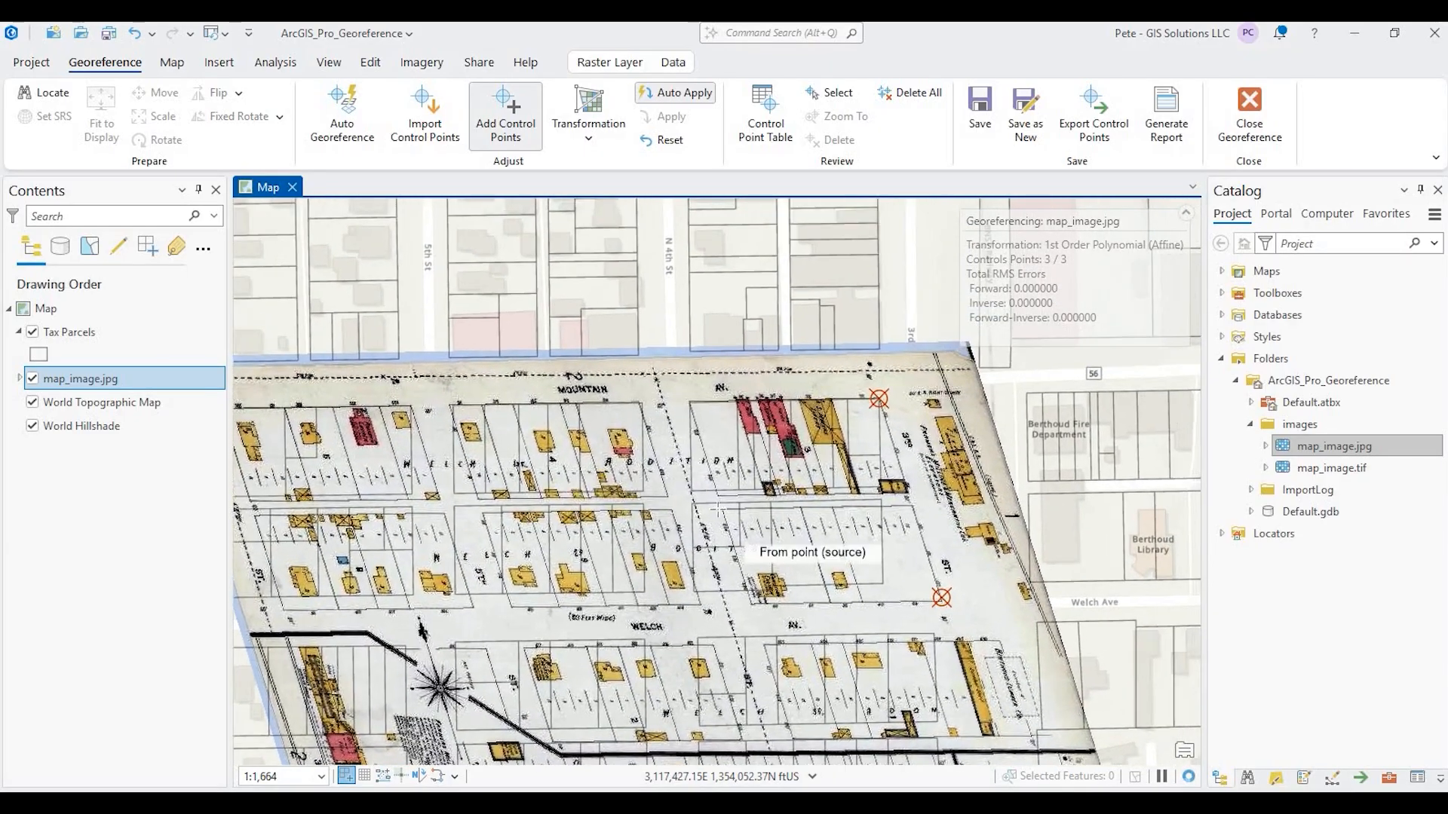
scroll(812, 537, "down", 2)
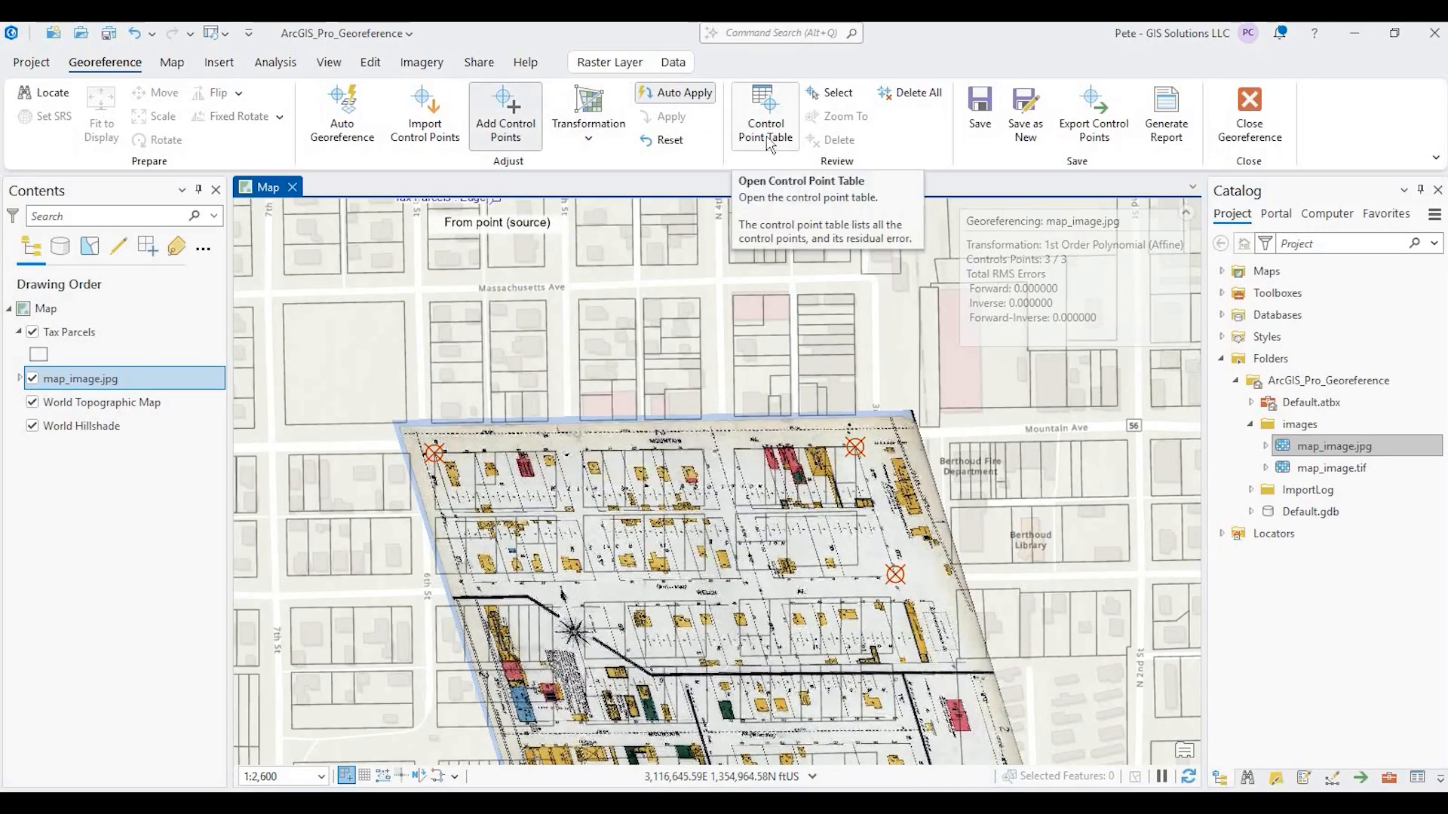
Disable link 3 in the control point table, then close the table
left_click(767, 136)
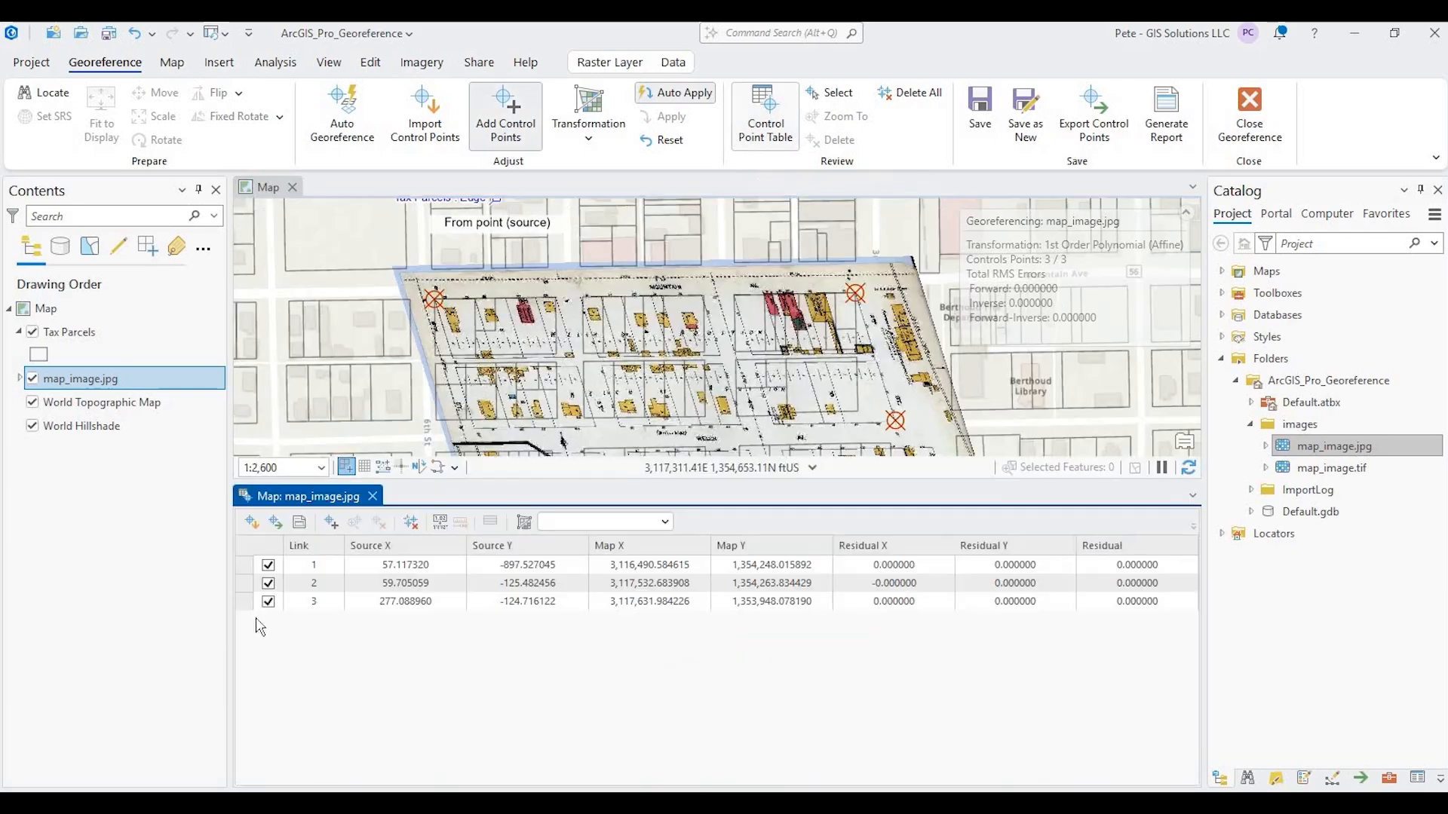
left_click(322, 599)
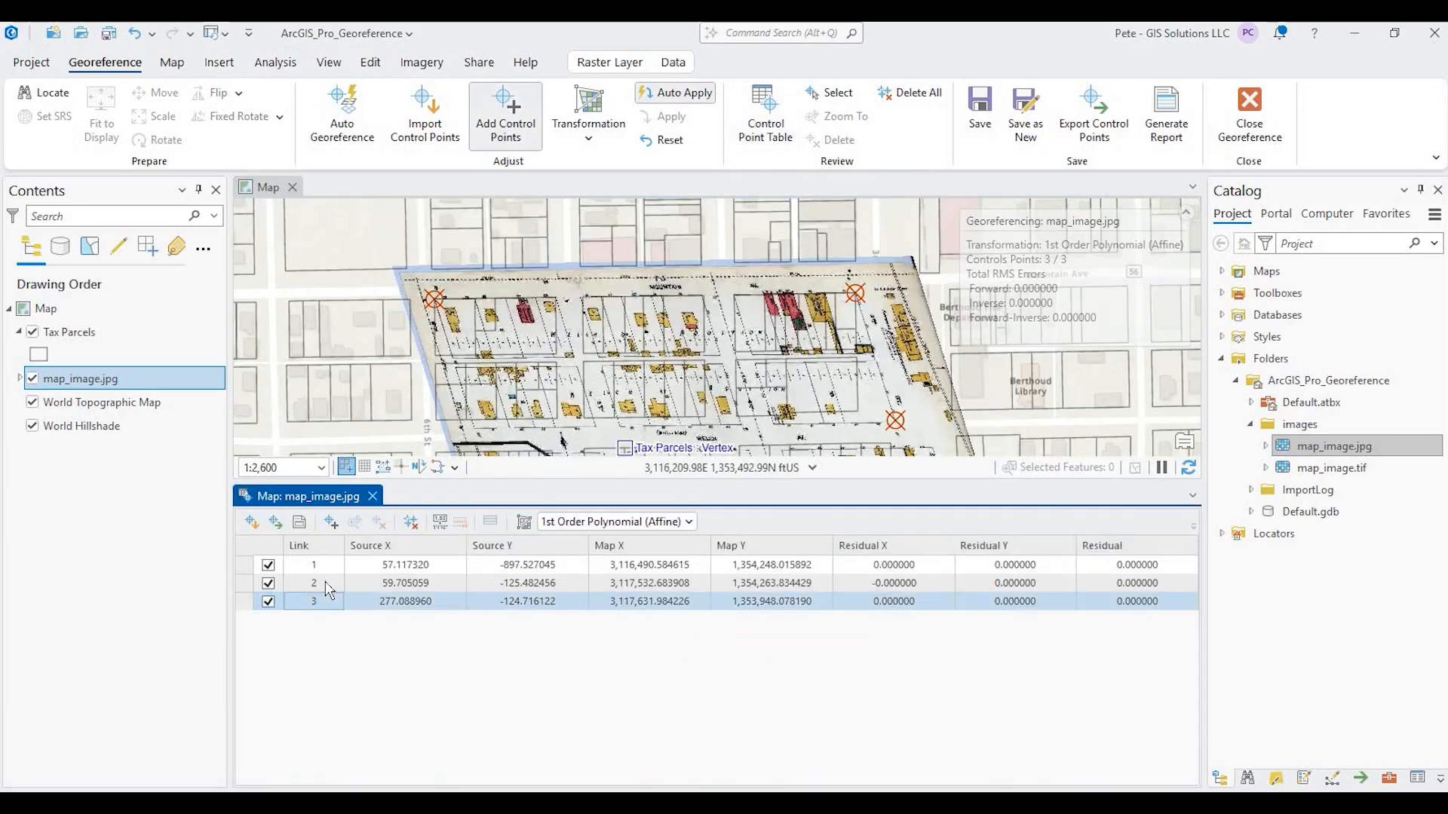
left_click(324, 565)
left_click(325, 583)
left_click(325, 602)
left_click(452, 604)
left_click(268, 601)
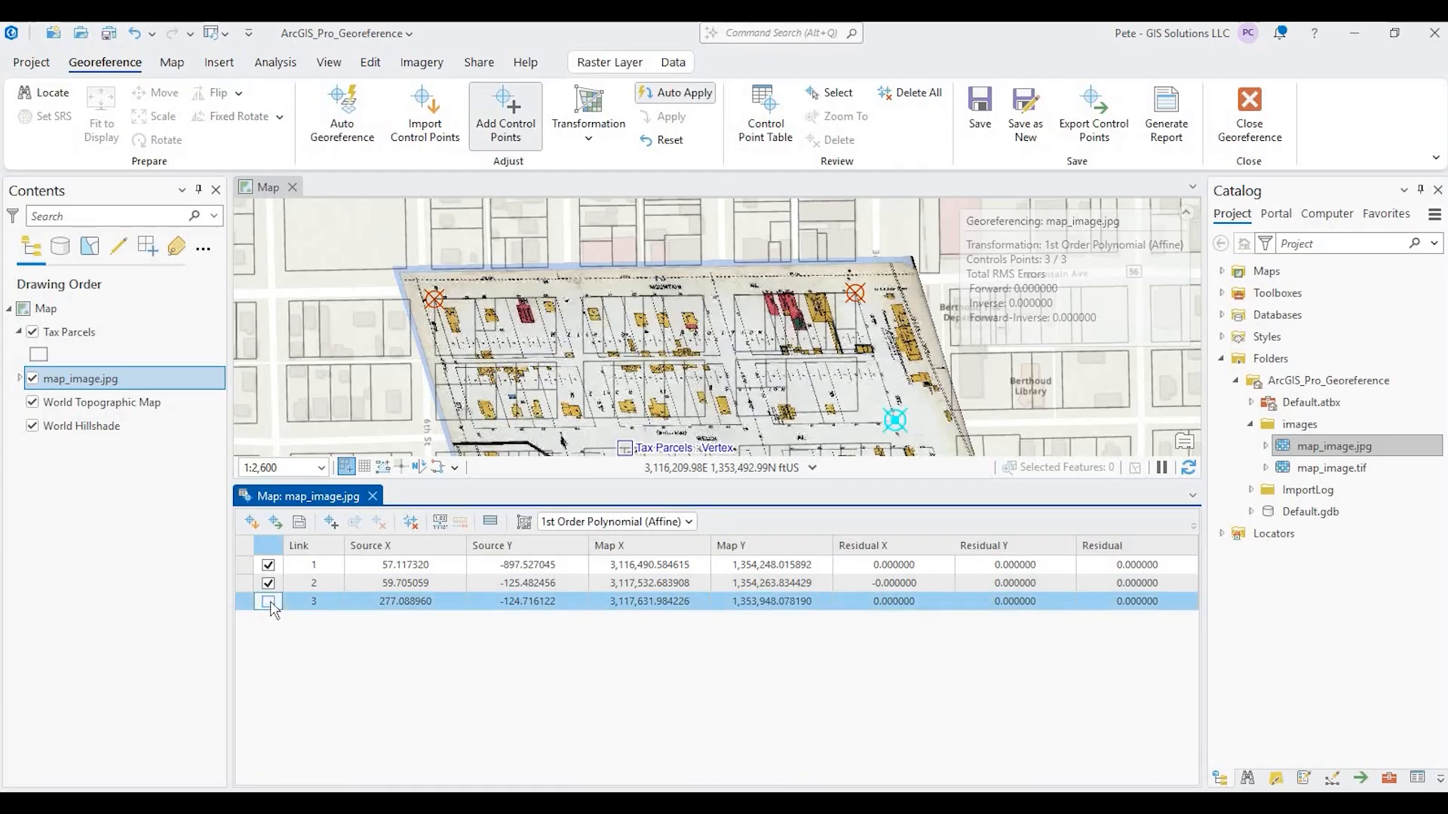
left_click(371, 496)
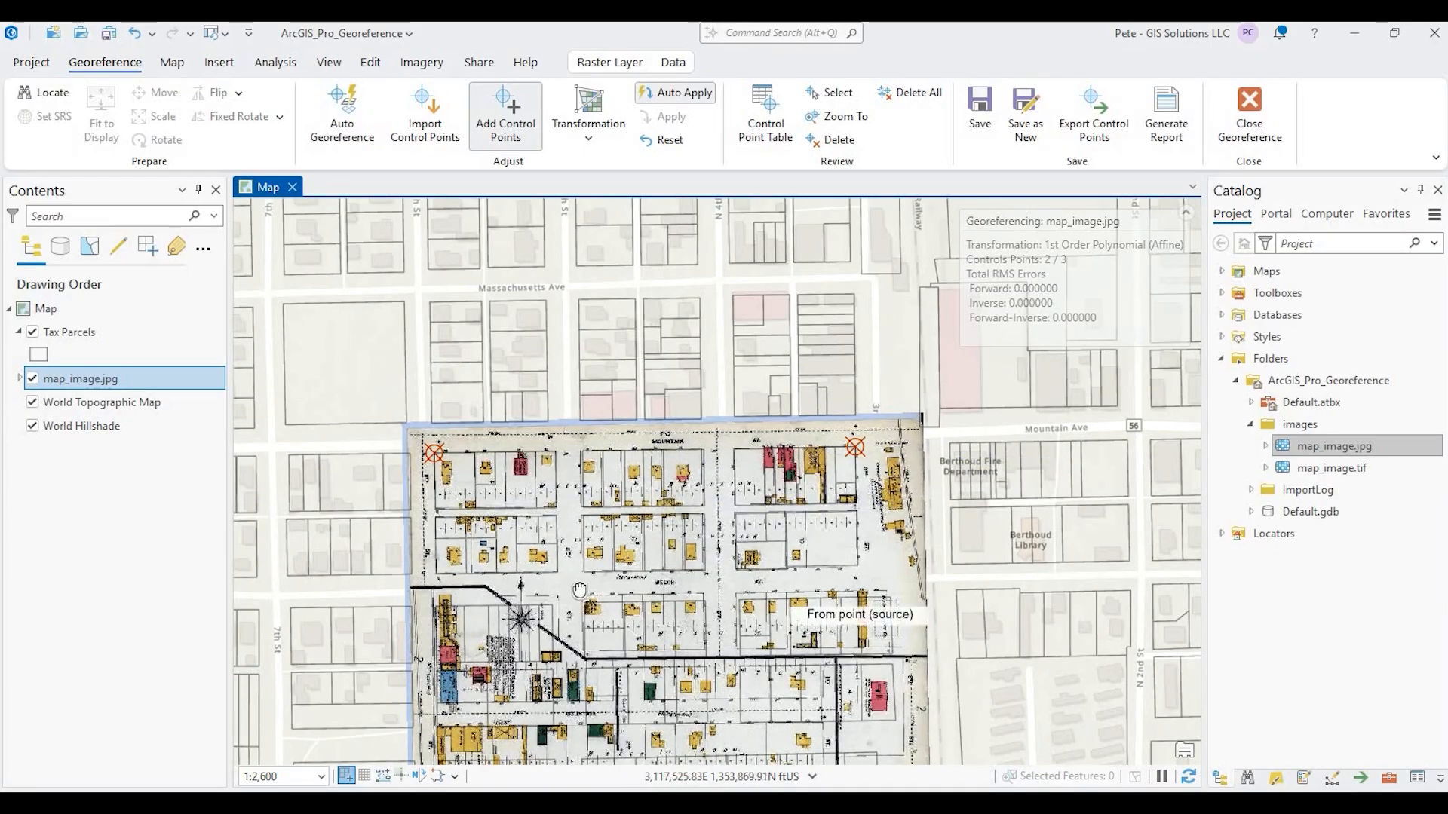
Re-examine blocks 1, 3 and 10 along 3rd St and Welch Ave on map_image.jpg for a replacement control point
left_click_drag(832, 655, 651, 544)
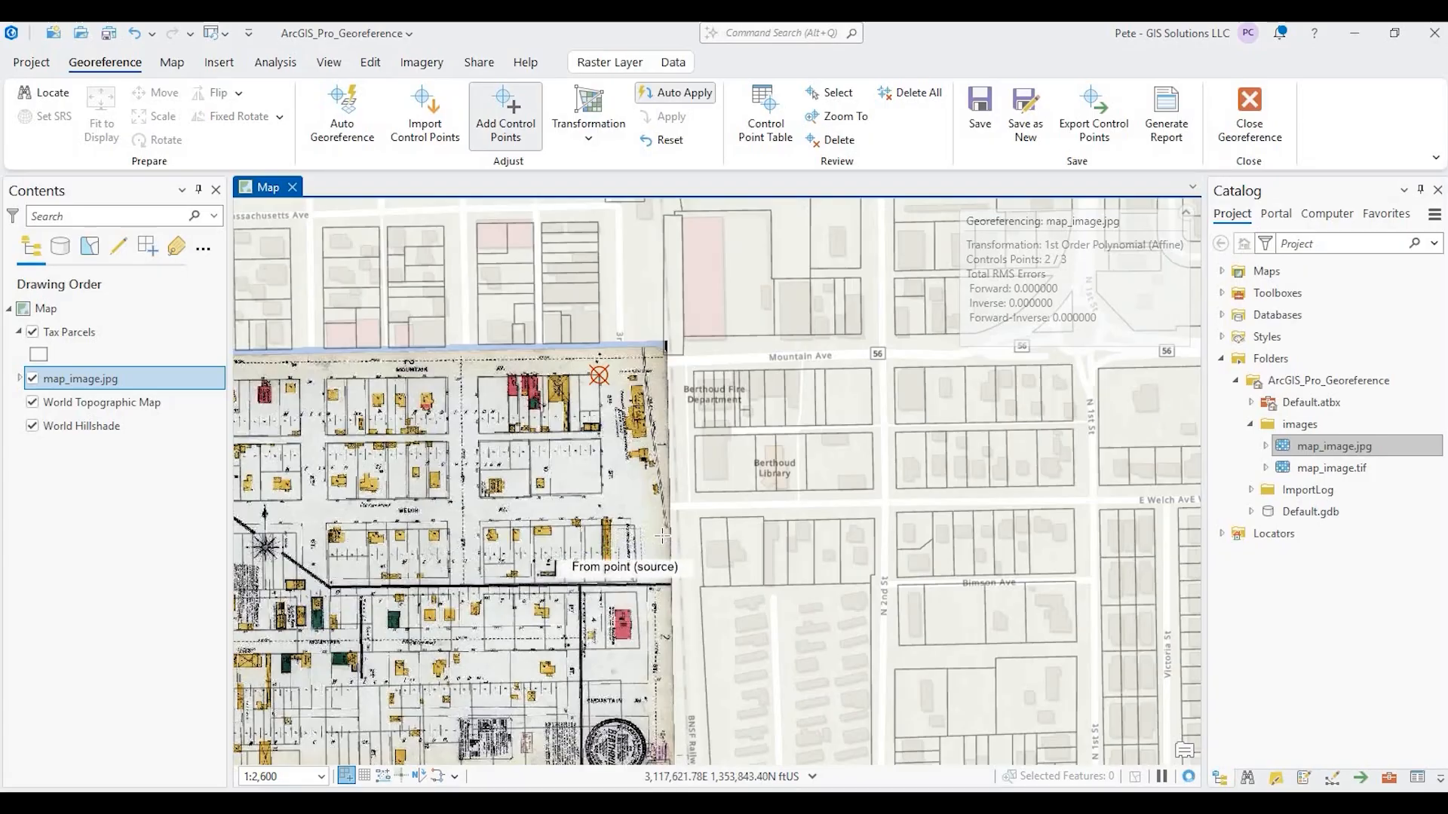
scroll(543, 547, "up", 2)
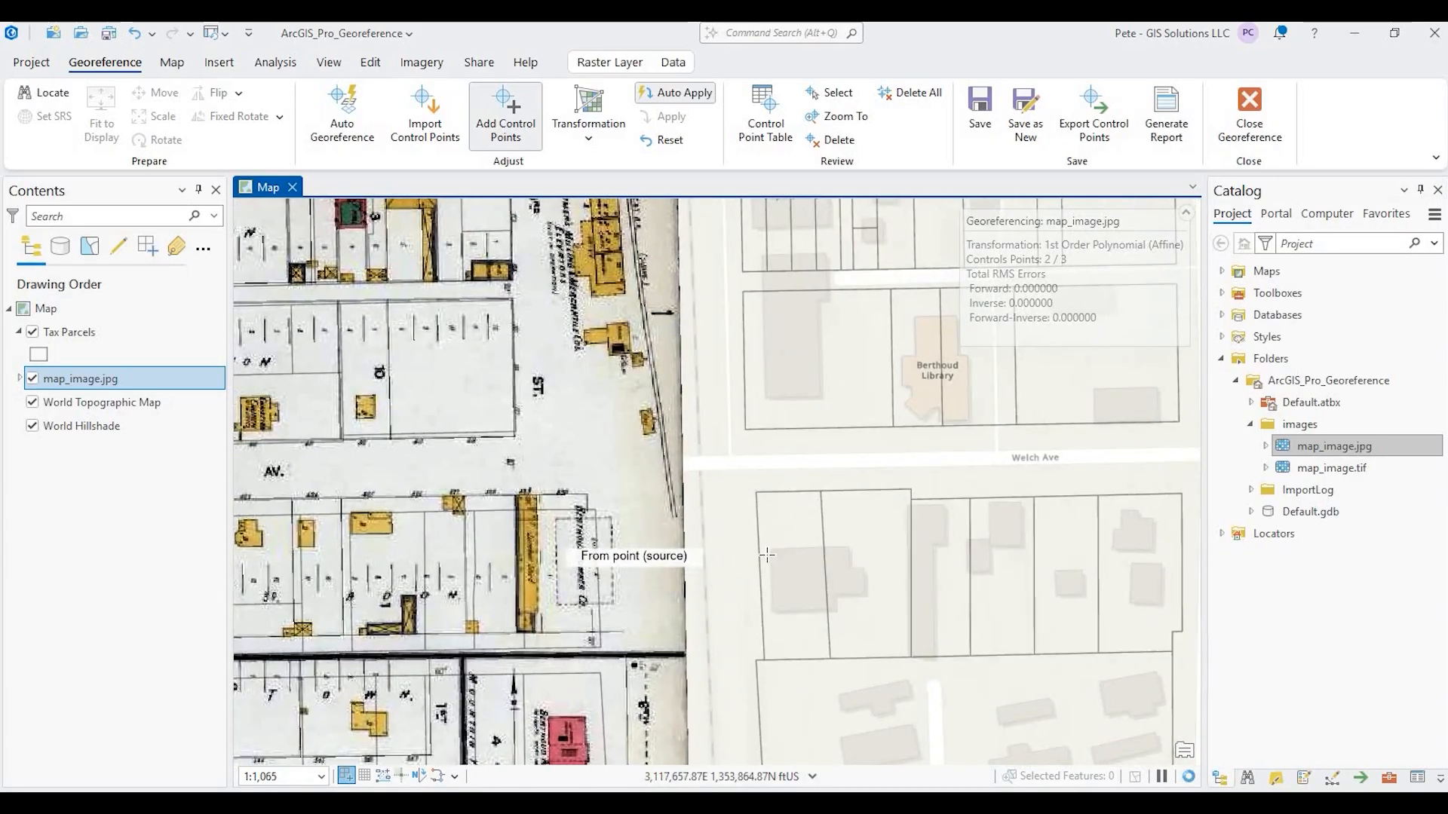
scroll(634, 547, "up", 2)
scroll(768, 555, "up", 2)
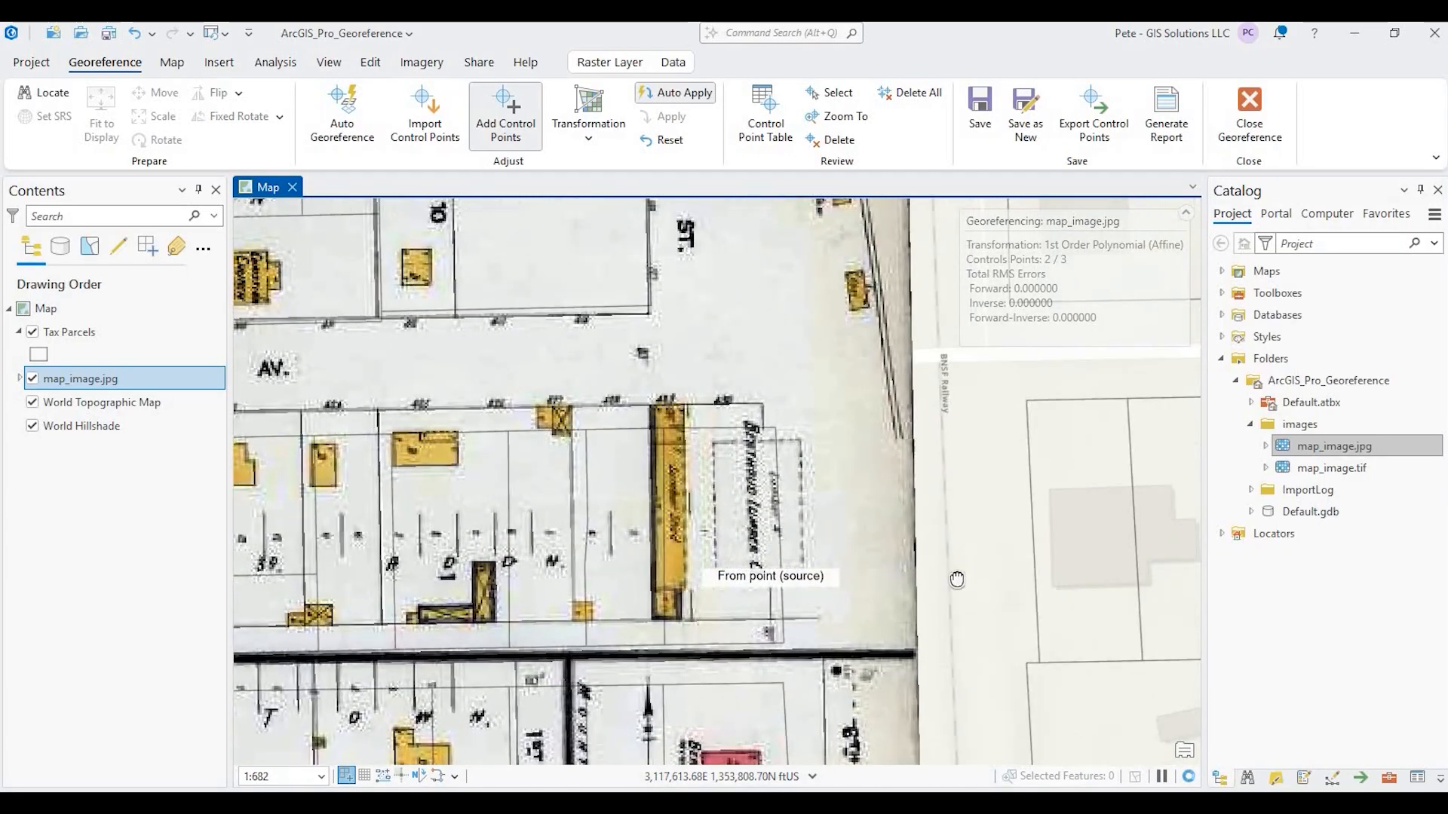
left_click_drag(766, 526, 872, 561)
left_click_drag(469, 430, 631, 448)
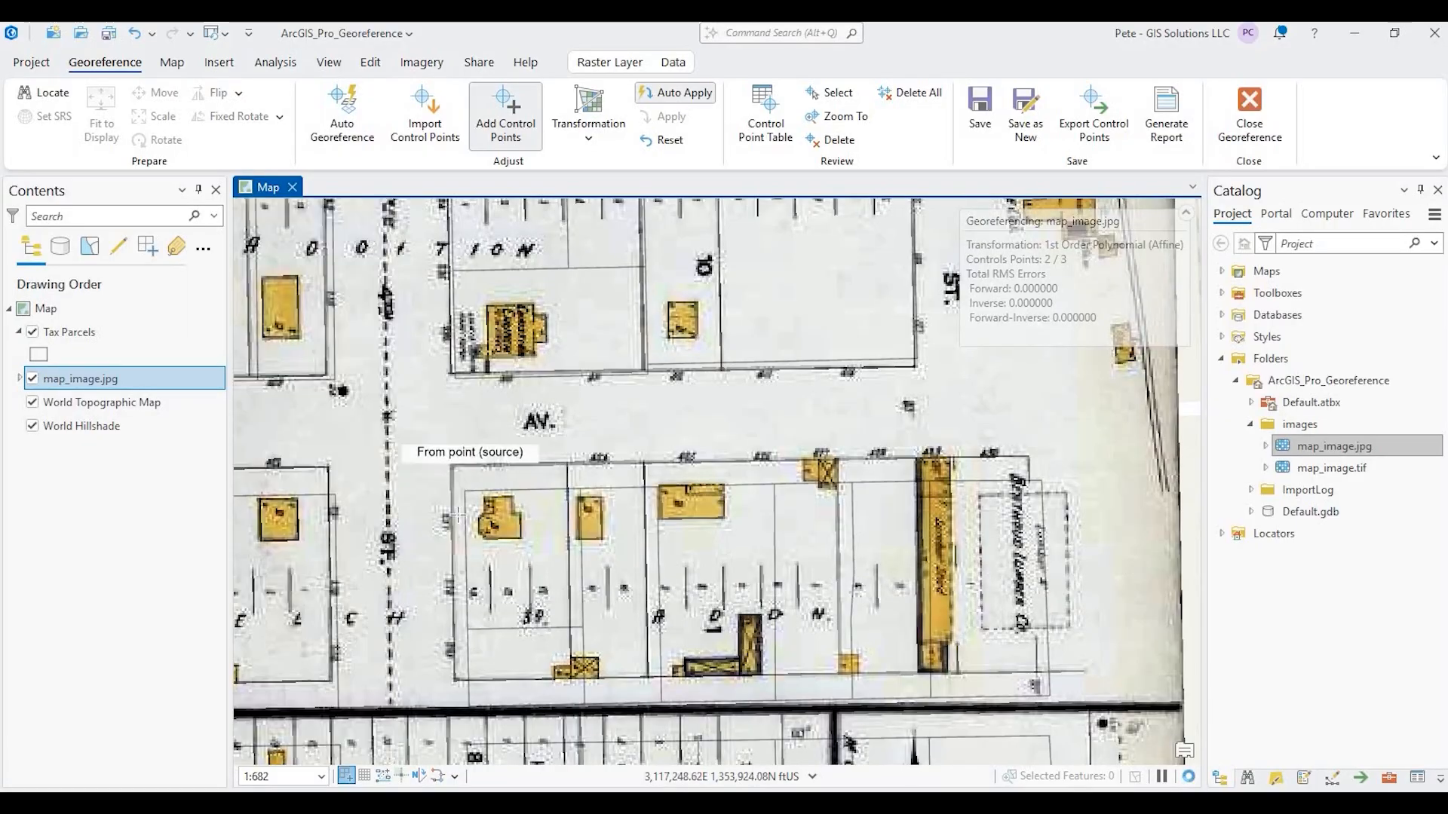
scroll(449, 538, "down", 2)
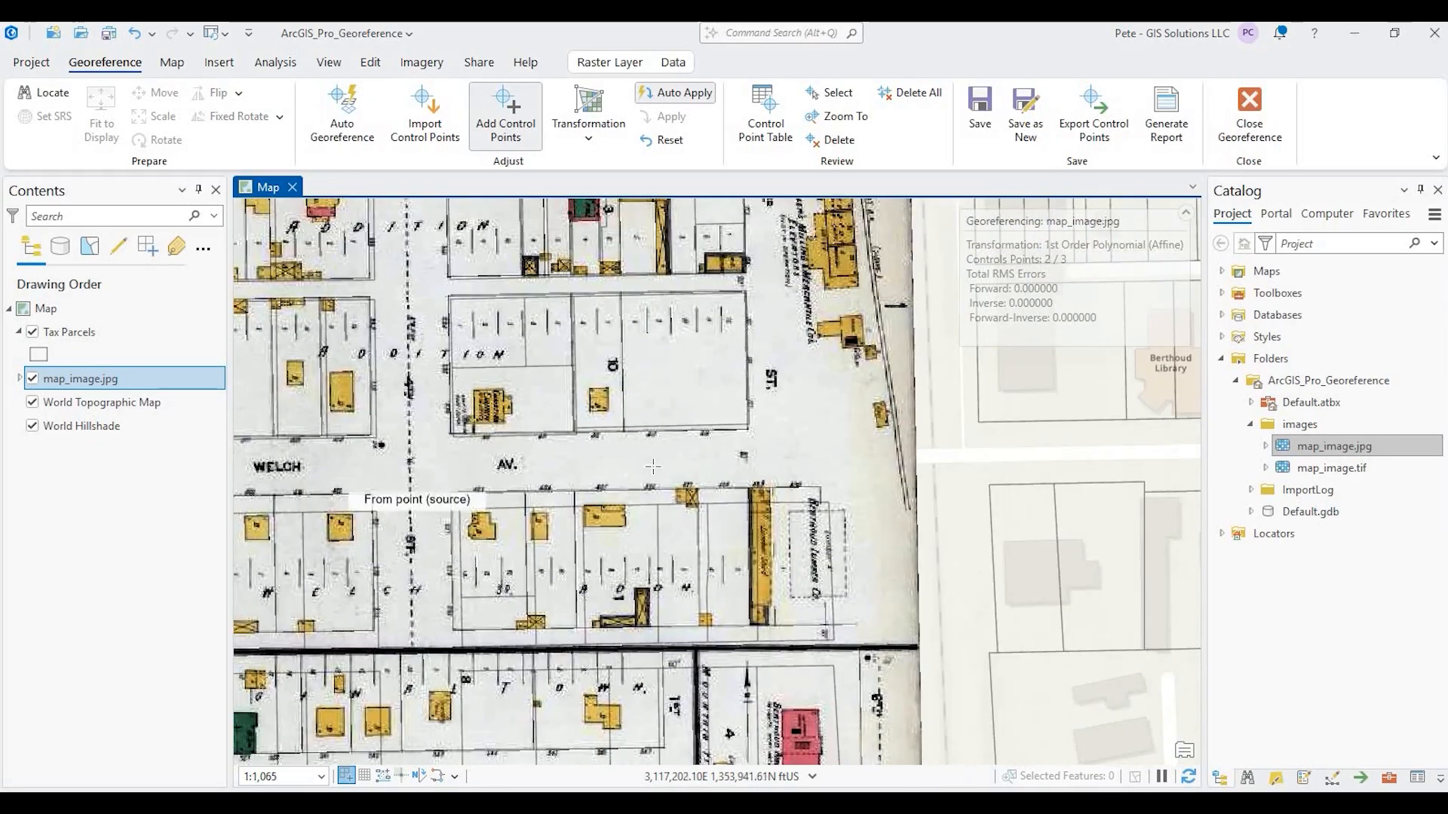
left_click_drag(673, 467, 629, 676)
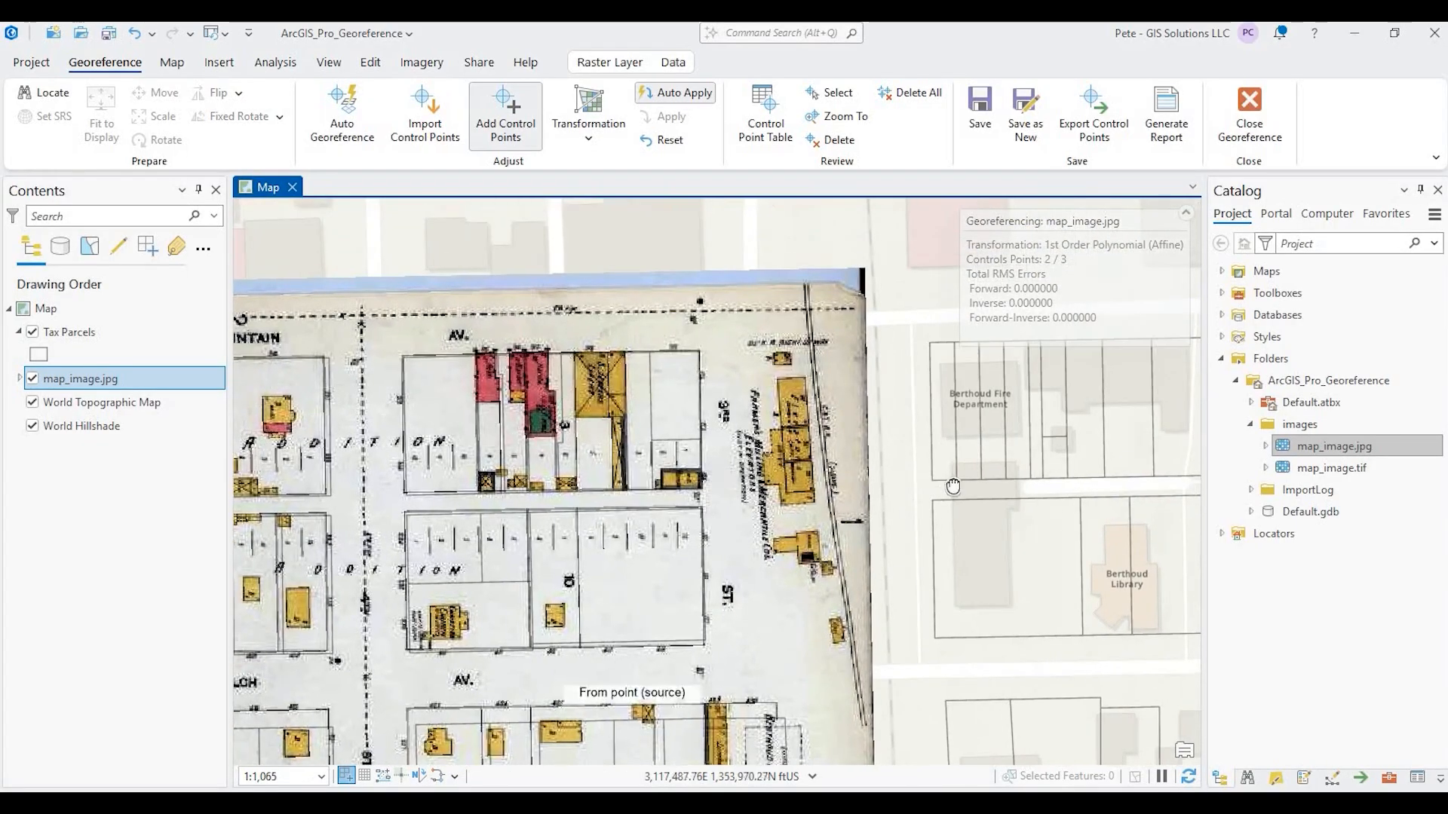
mouse_move(730, 664)
left_mouse_down()
mouse_move(955, 466)
mouse_move(948, 495)
mouse_move(769, 512)
left_mouse_up()
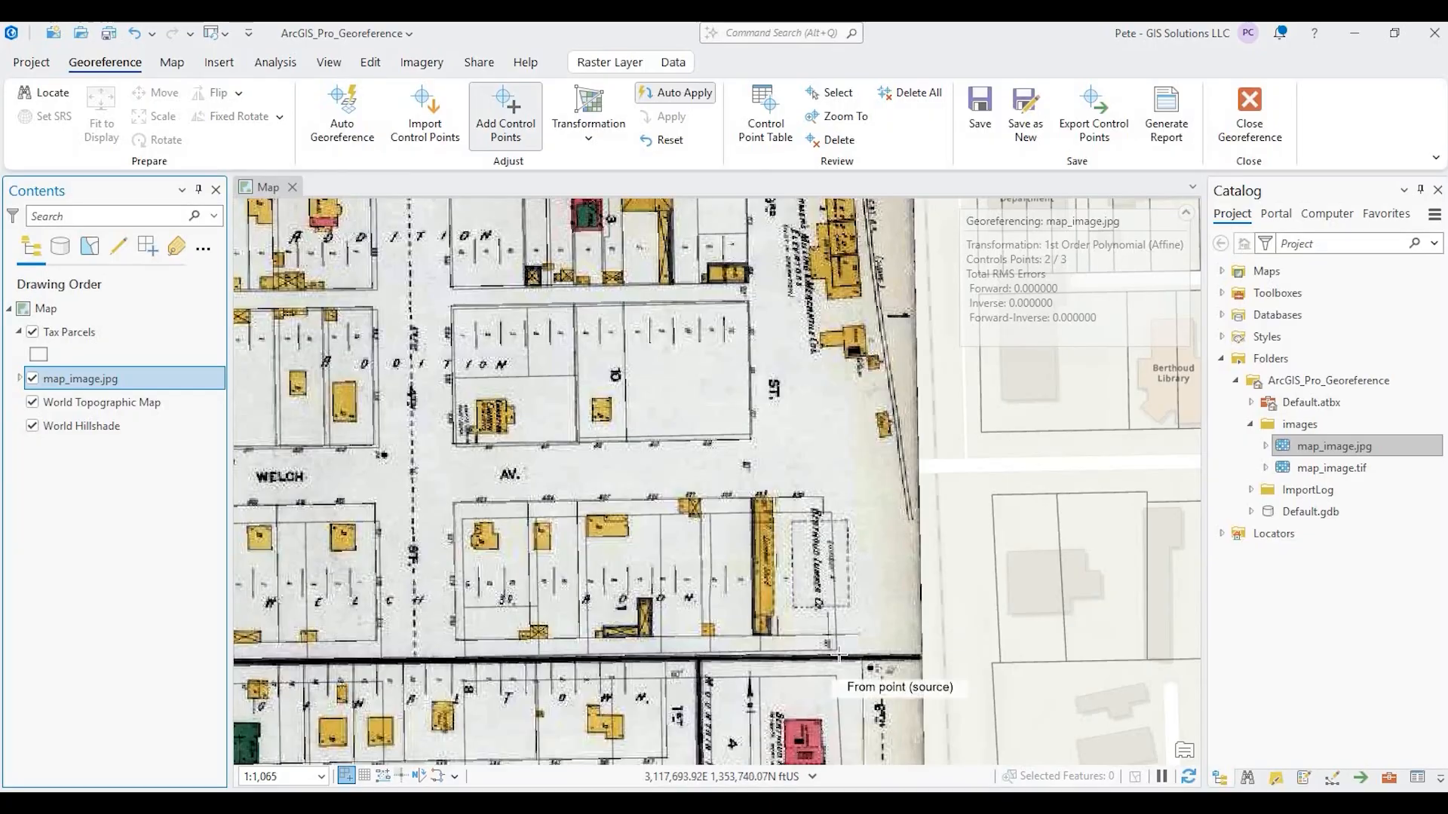
Add a control point from block 1's southeast corner to the matching parcel vertex west of 3rd St, hiding the parcels for the source and the image for the target
left_click(33, 380)
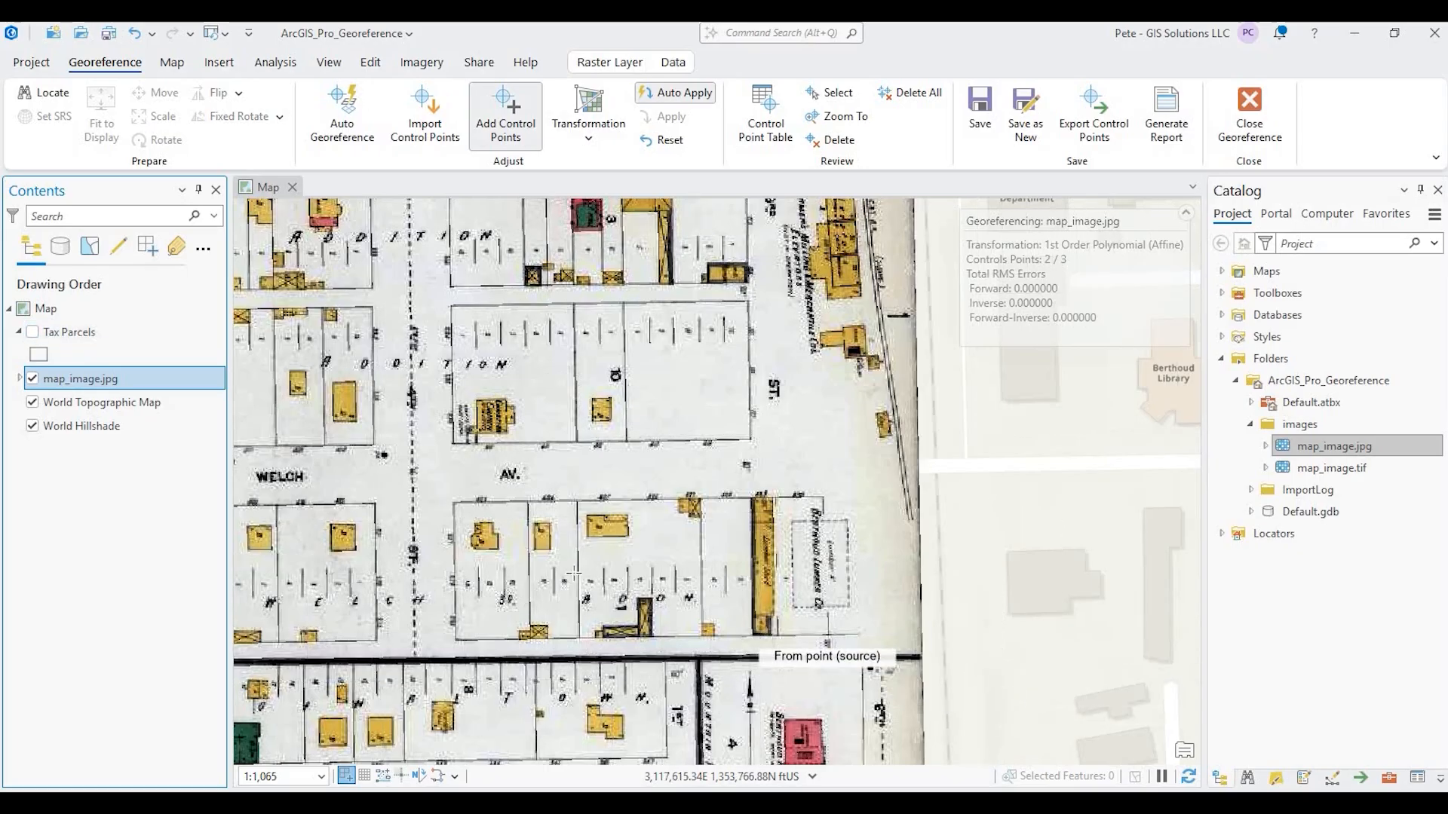
left_click(826, 636)
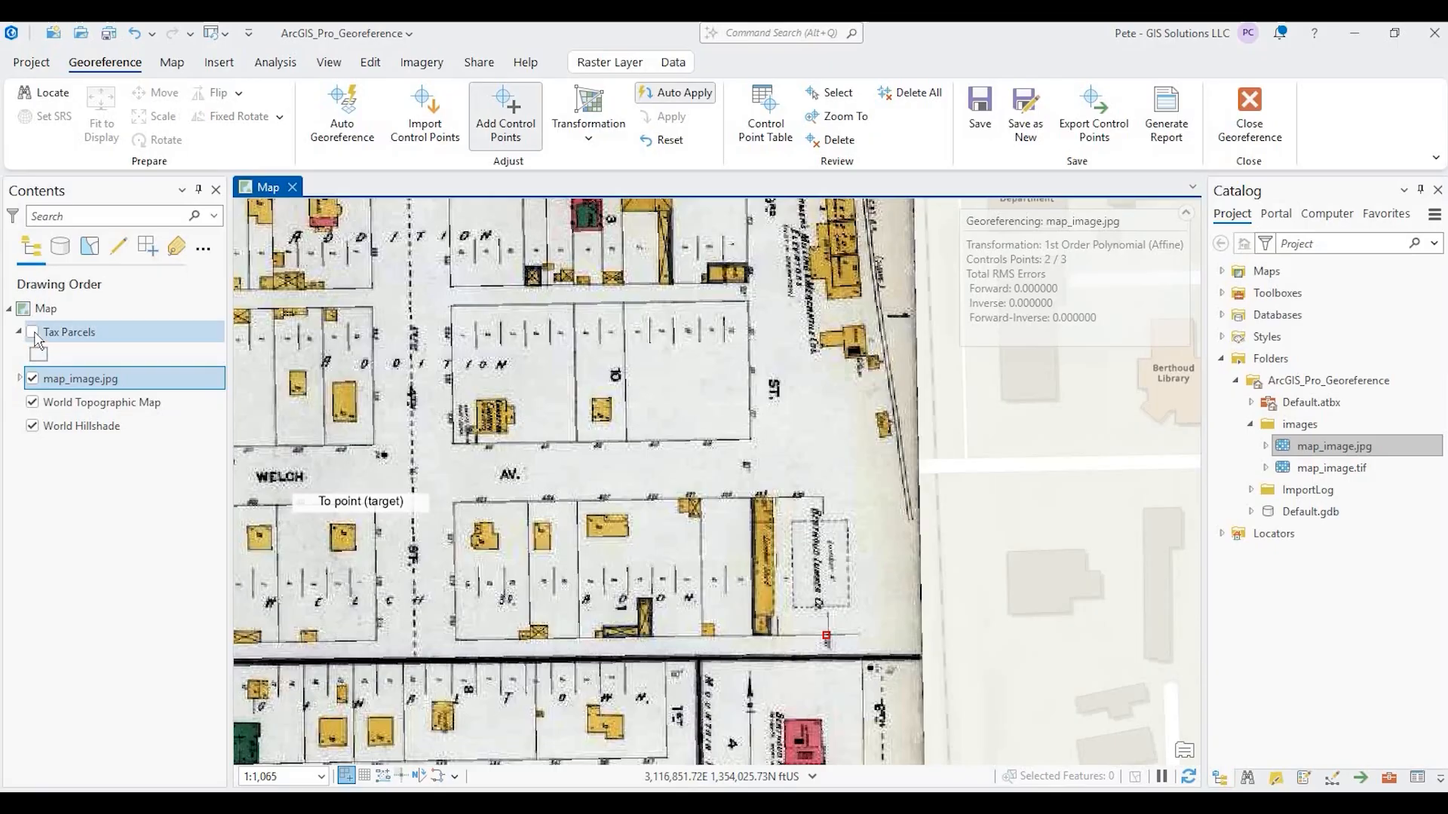
left_click(32, 332)
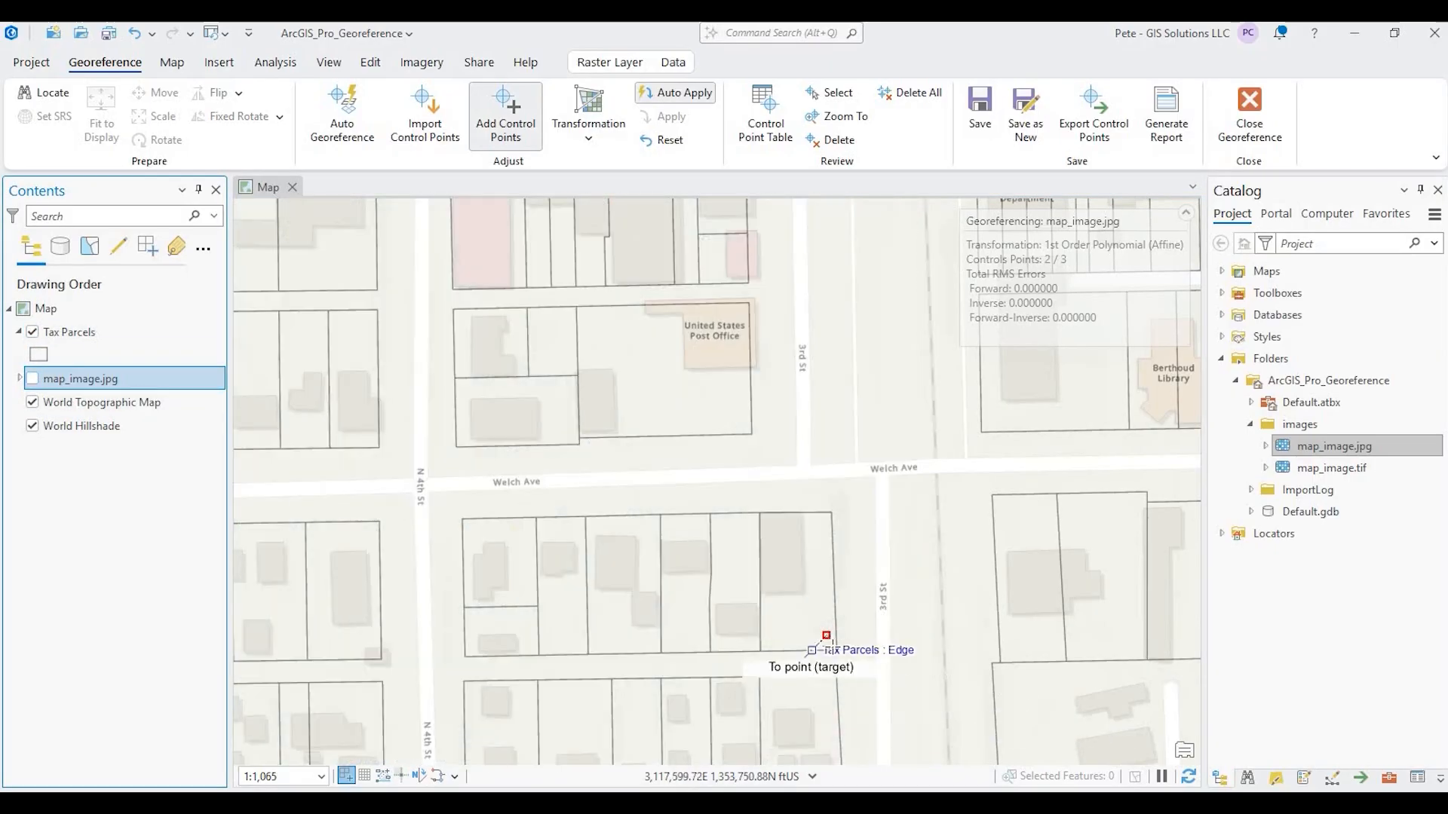
scroll(833, 647, "up", 2)
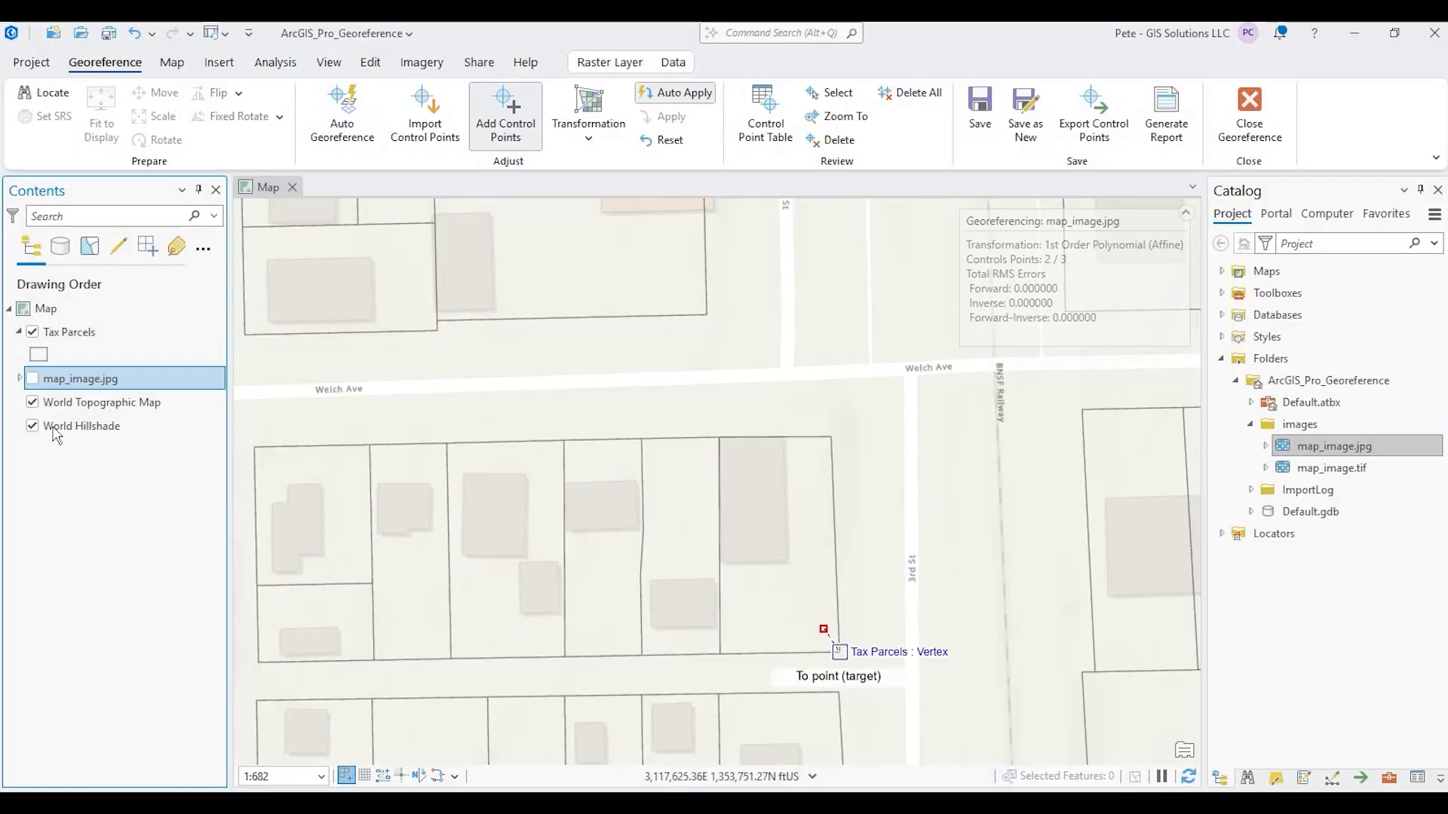
left_click(839, 652)
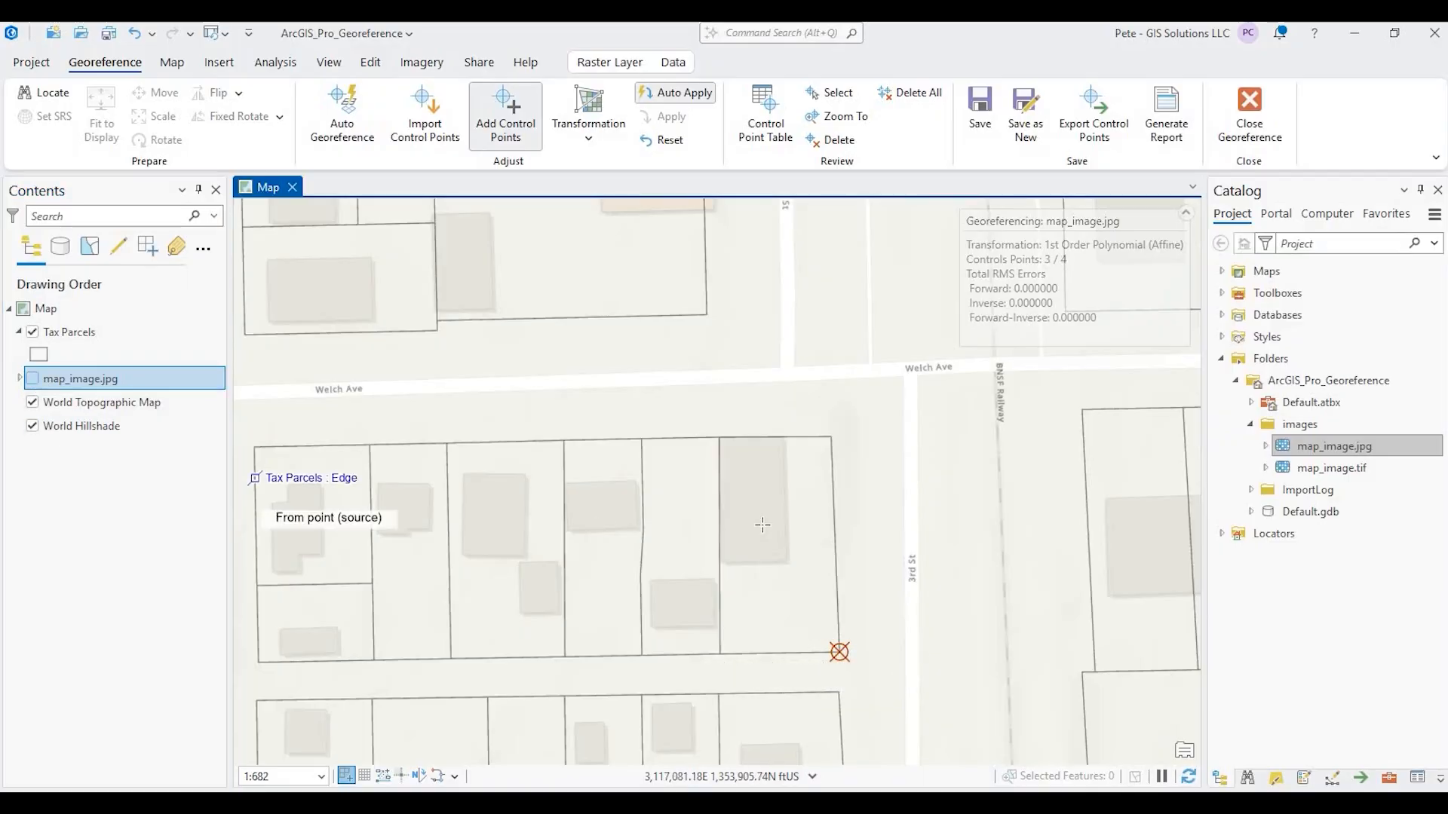
left_click(32, 378)
scroll(763, 524, "down", 4)
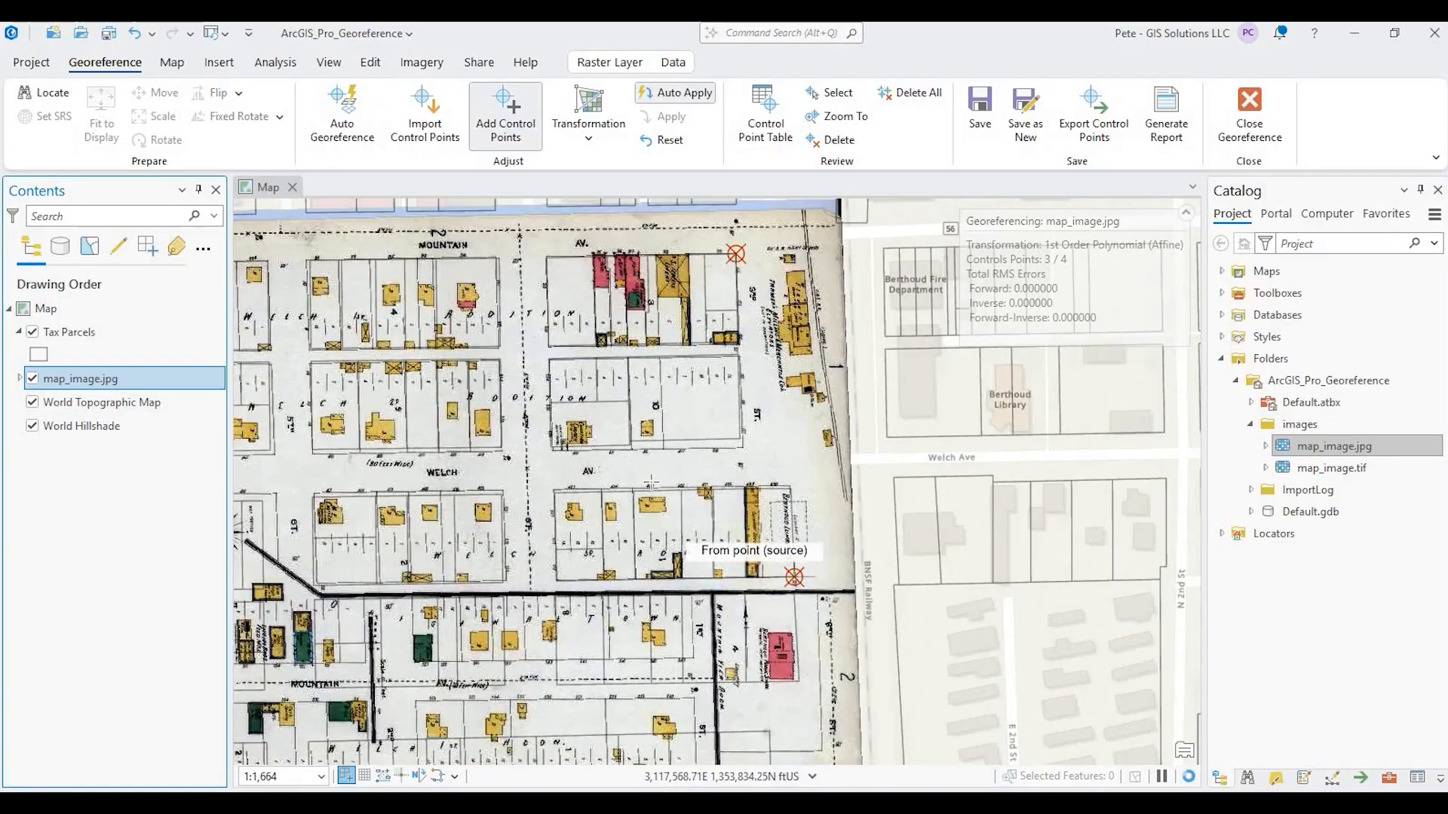
scroll(651, 483, "down", 2)
left_click_drag(594, 459, 711, 525)
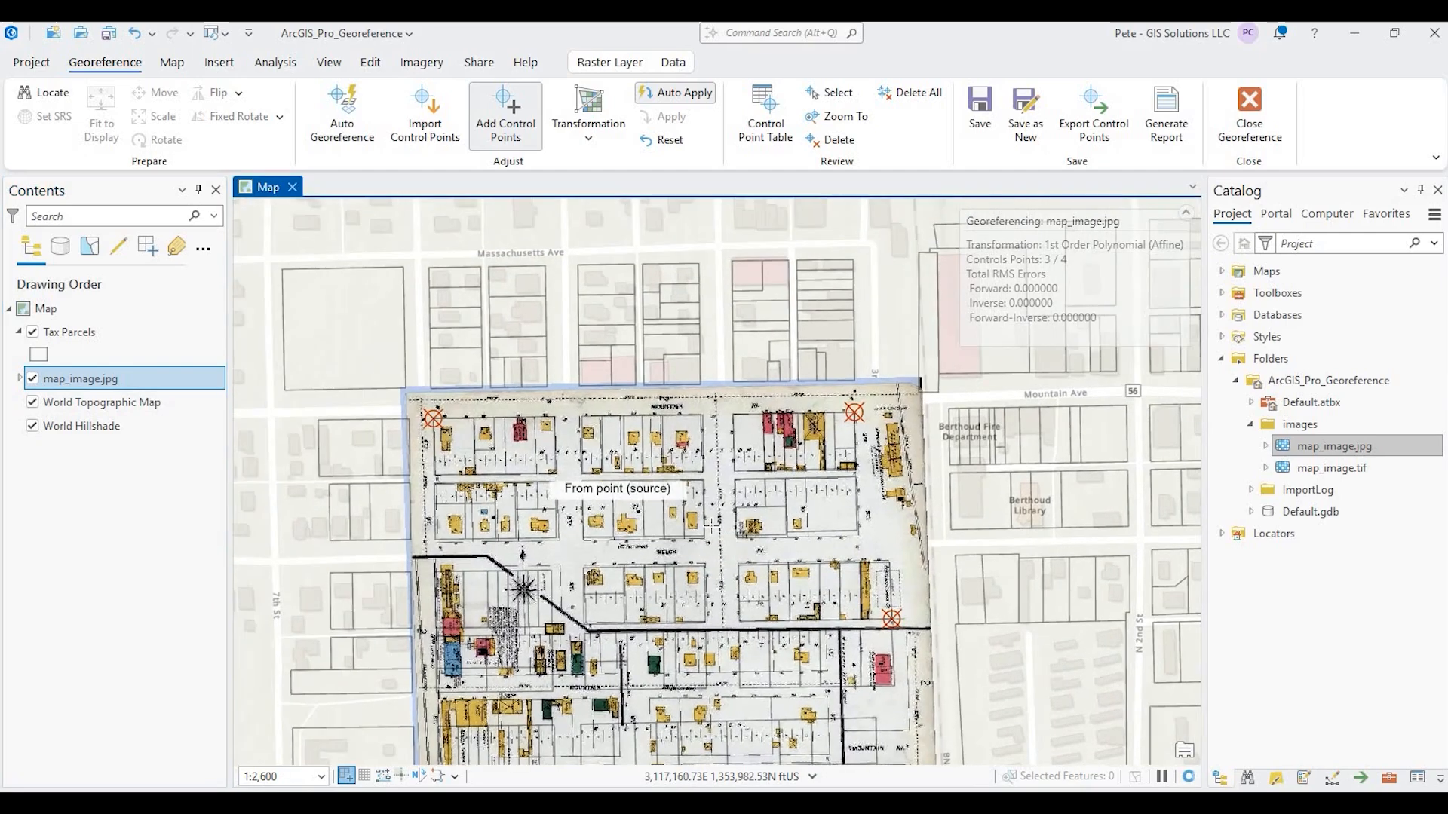
scroll(711, 525, "up", 2)
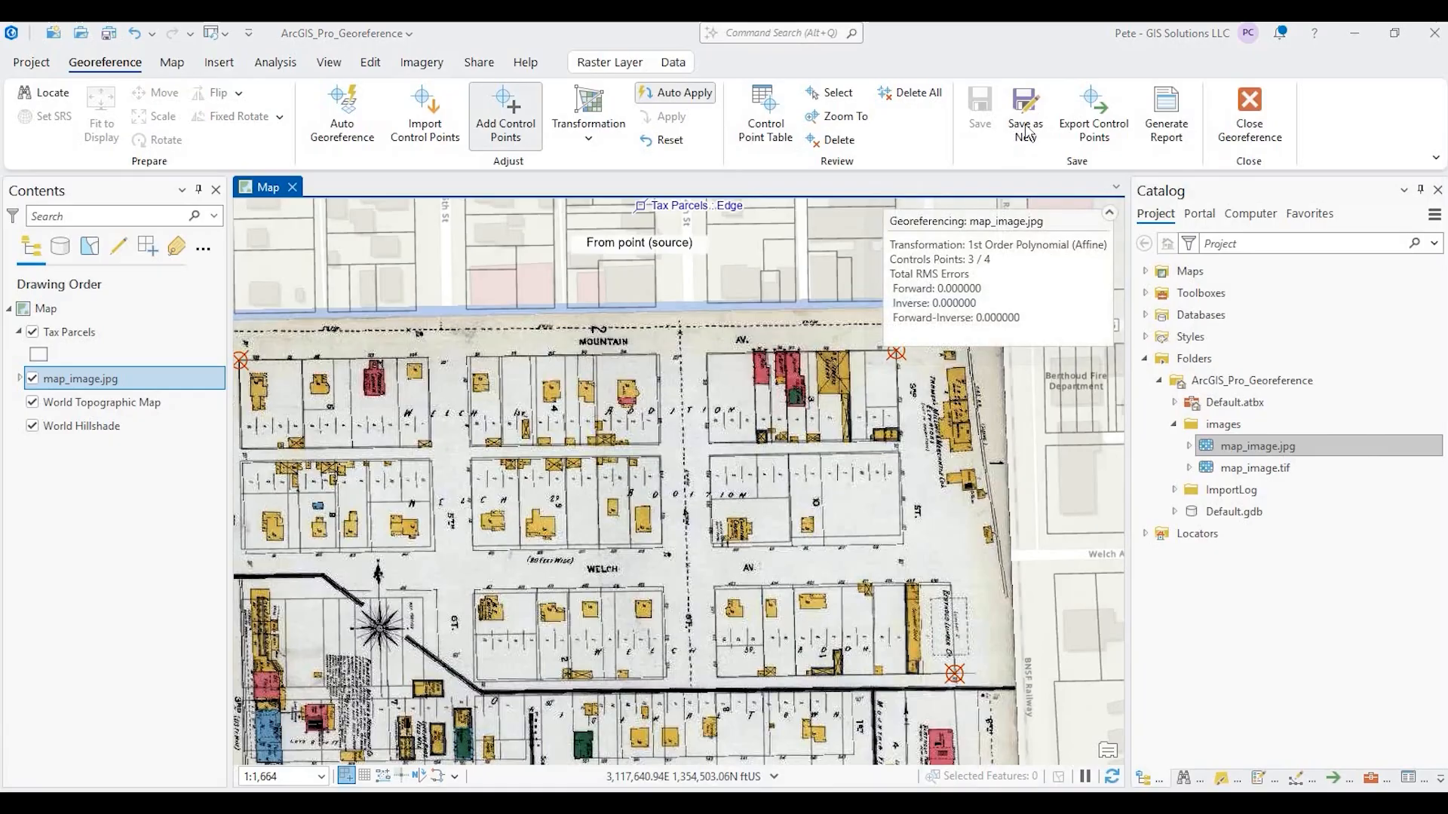
Export the georeferenced map_image.jpg as a new GRID raster named final in the ArcGIS_Pro_Georeference folder
left_click(1025, 125)
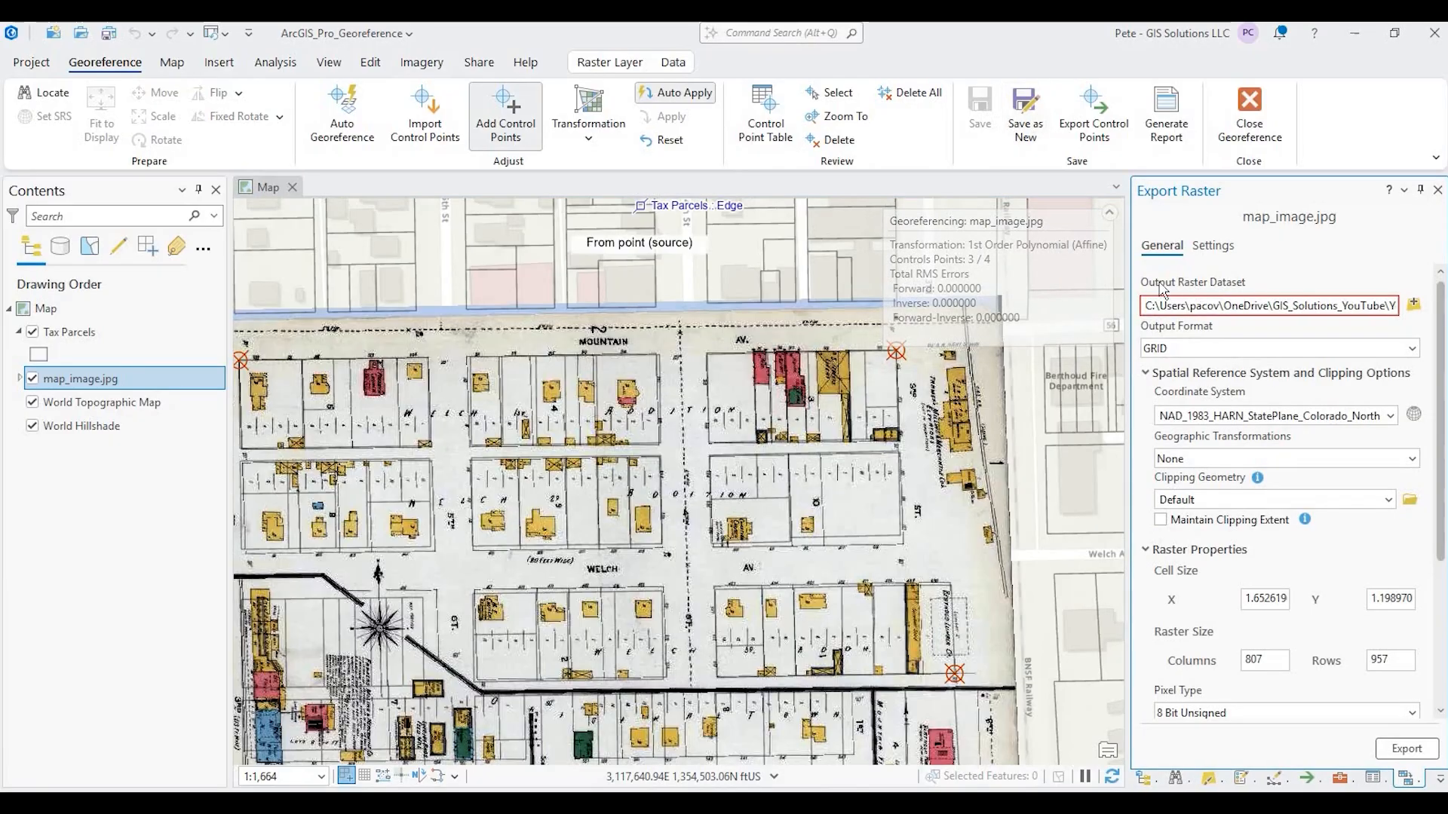
triple_click(1276, 313)
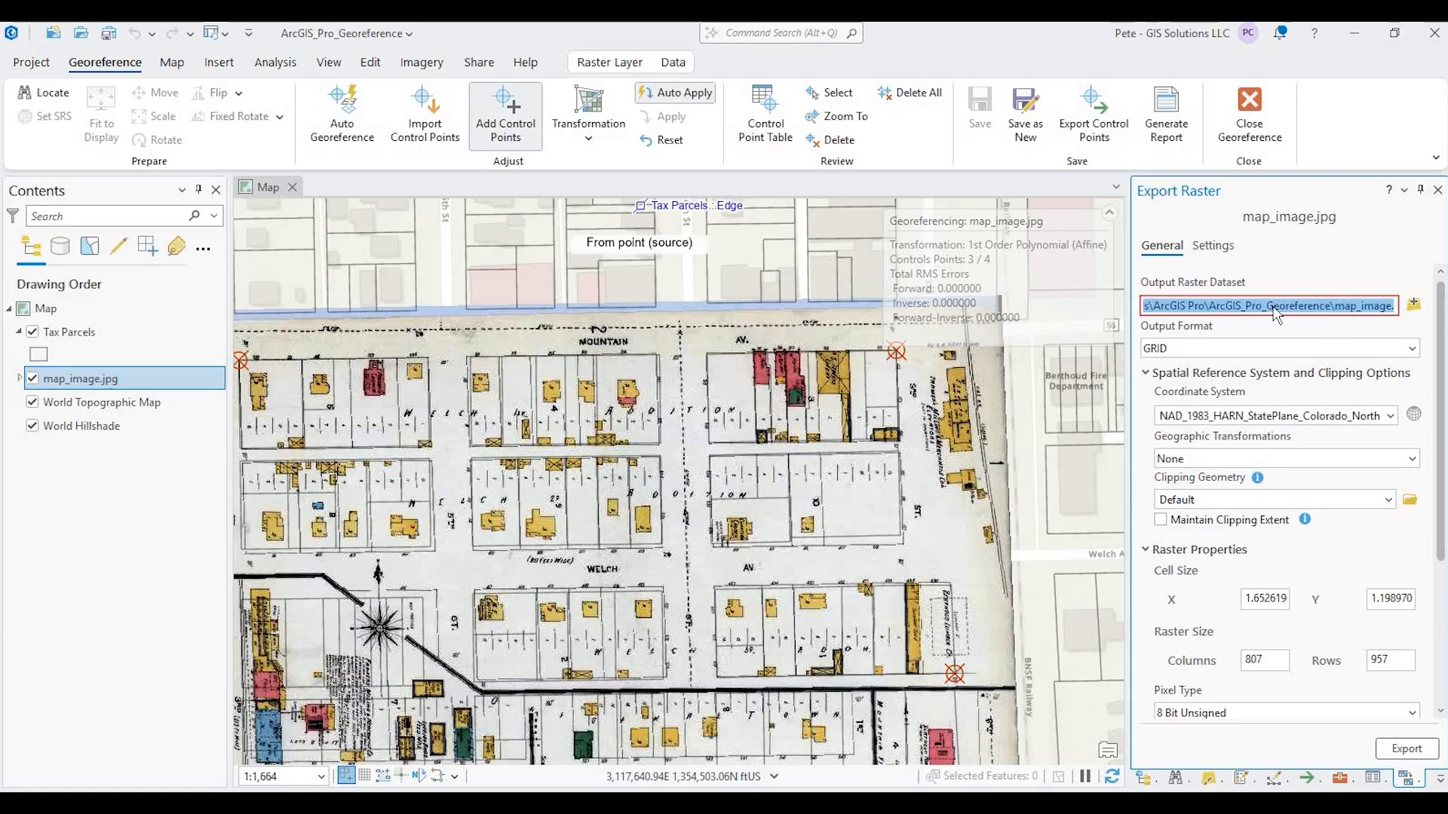
left_click(1339, 307)
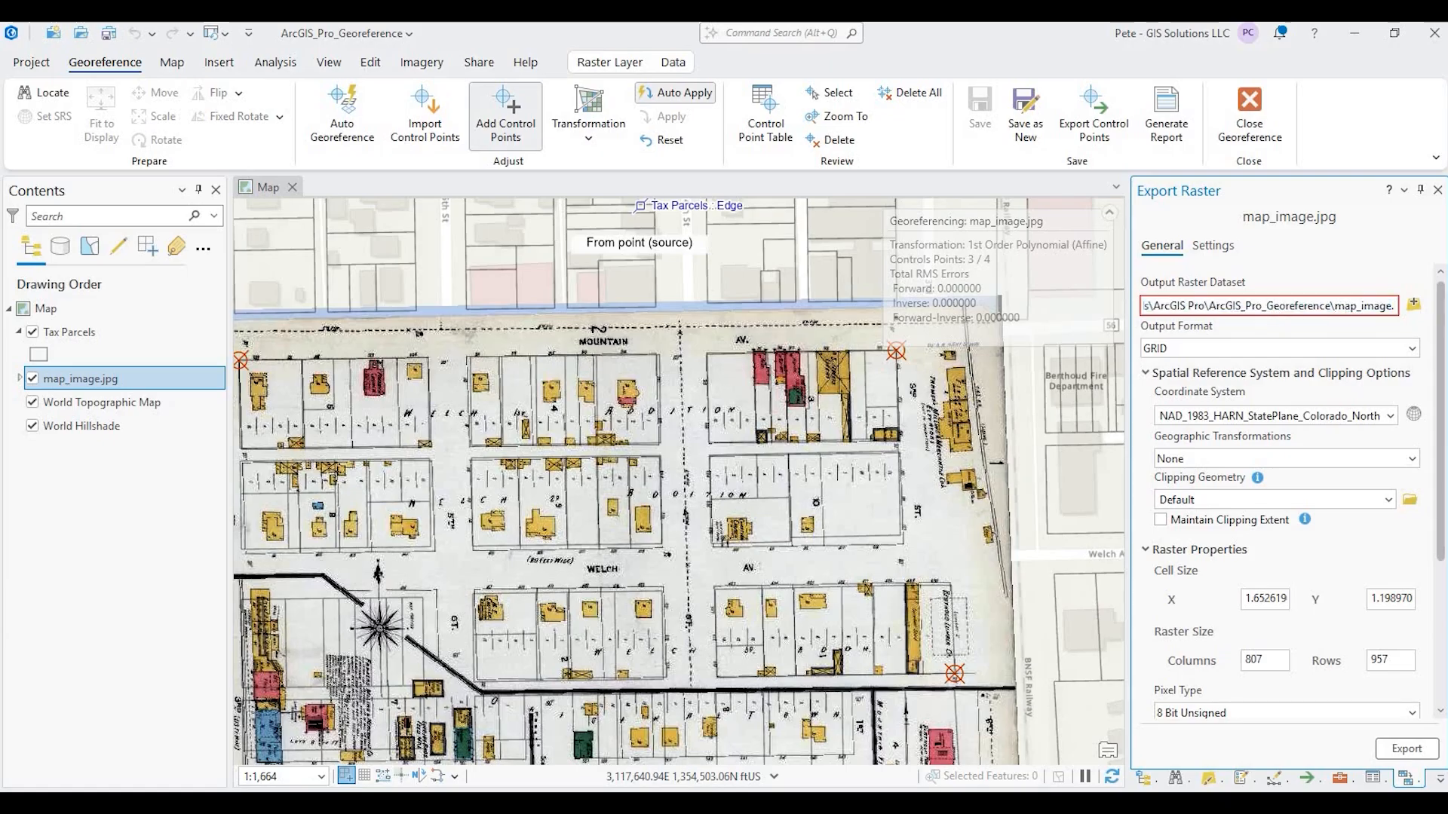
key("Delete")
key("Delete")
key("Delete")
key("Delete")
key("Delete")
key("Delete")
key("Delete")
key("Delete")
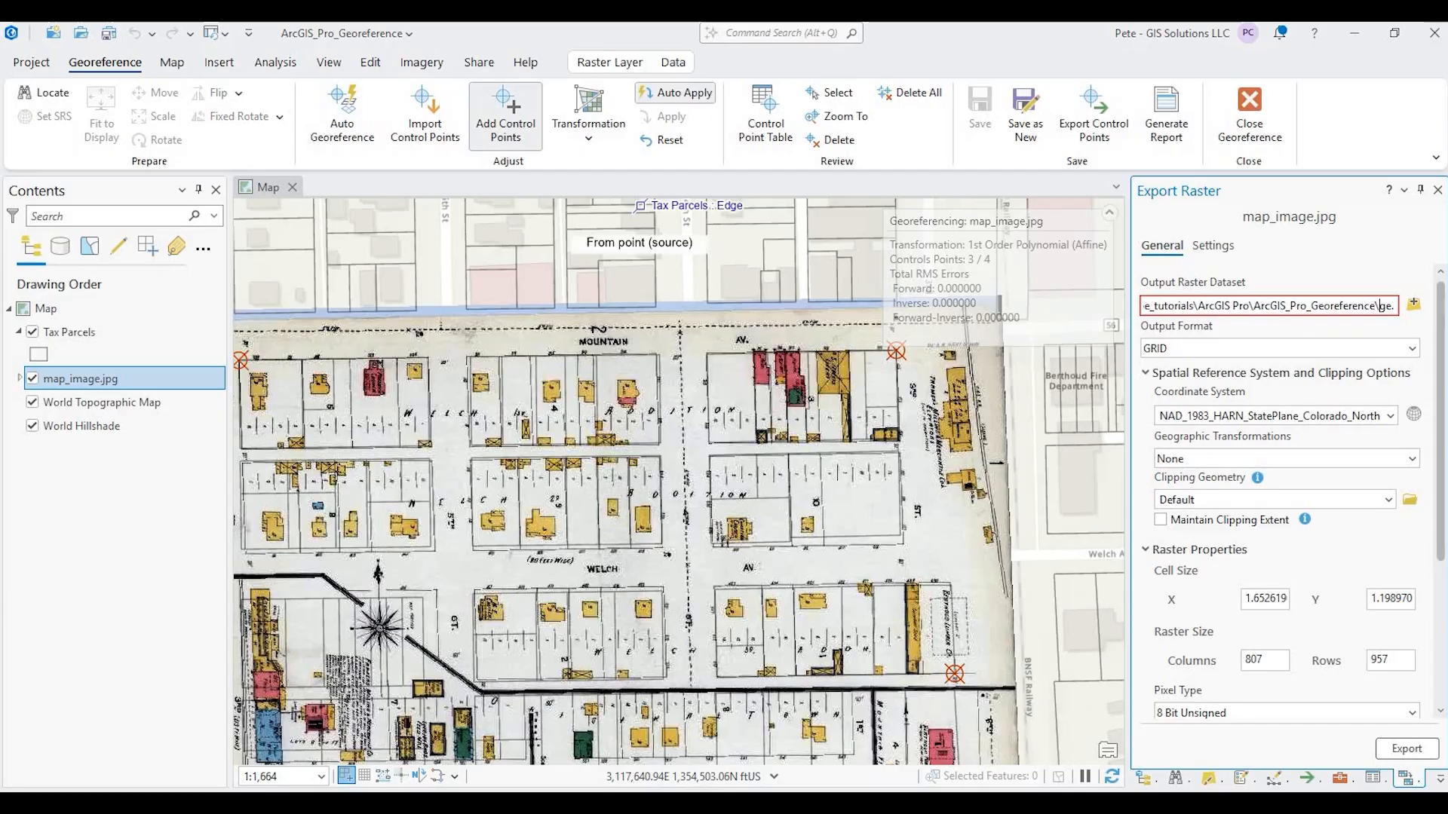
key("Delete")
key("Delete")
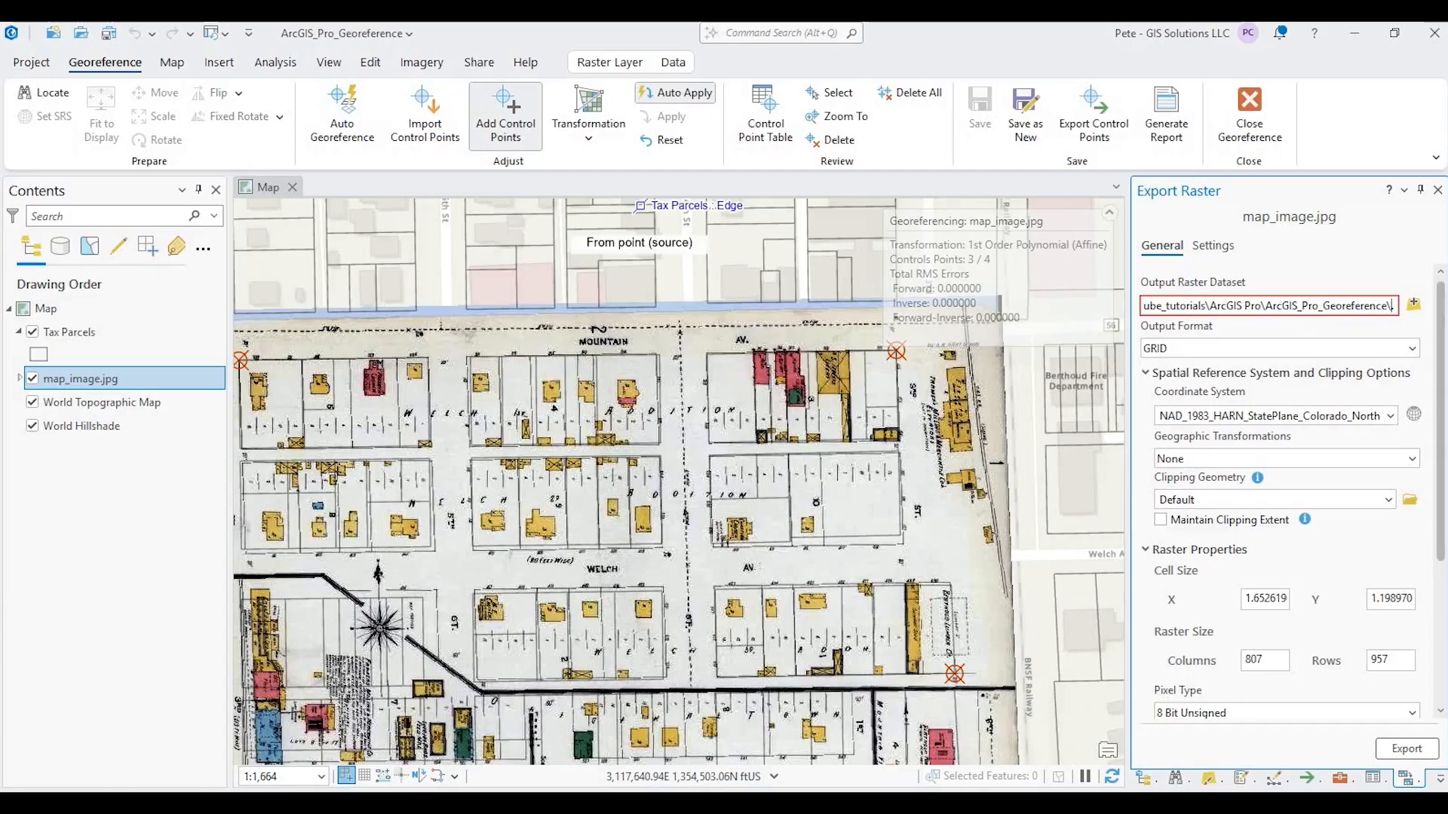
type("final")
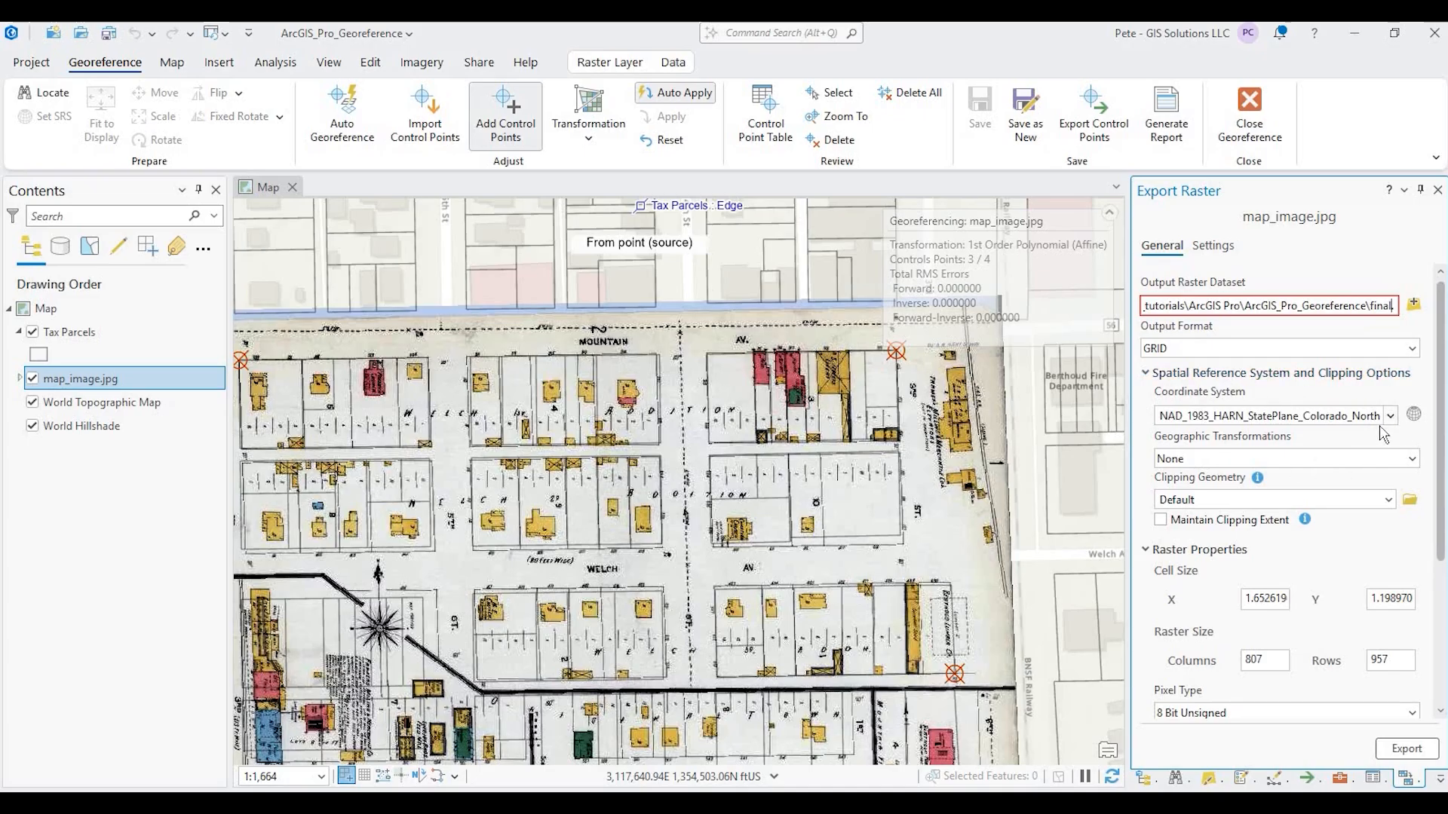
type(".")
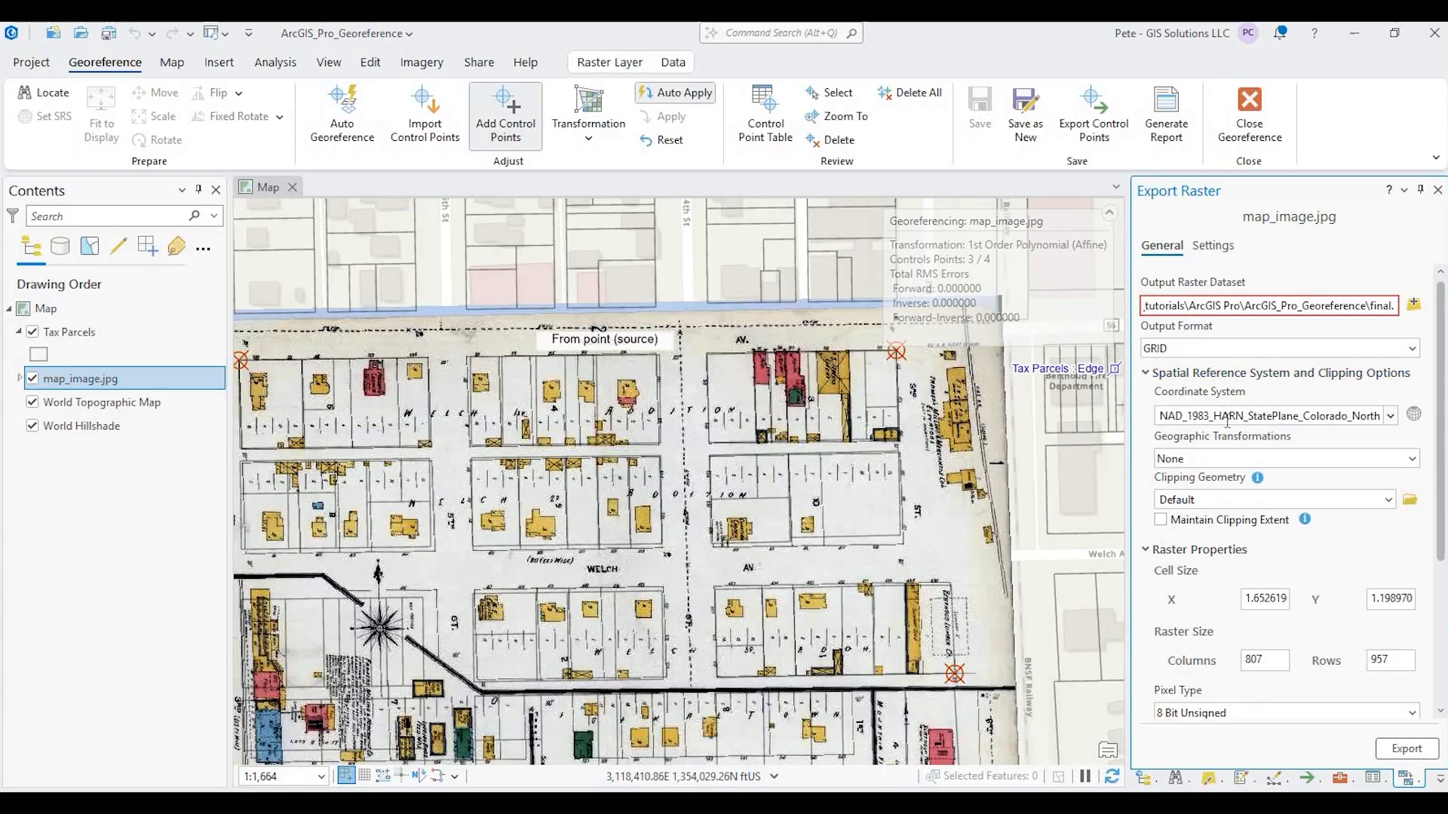
scroll(1231, 523, "down", 5)
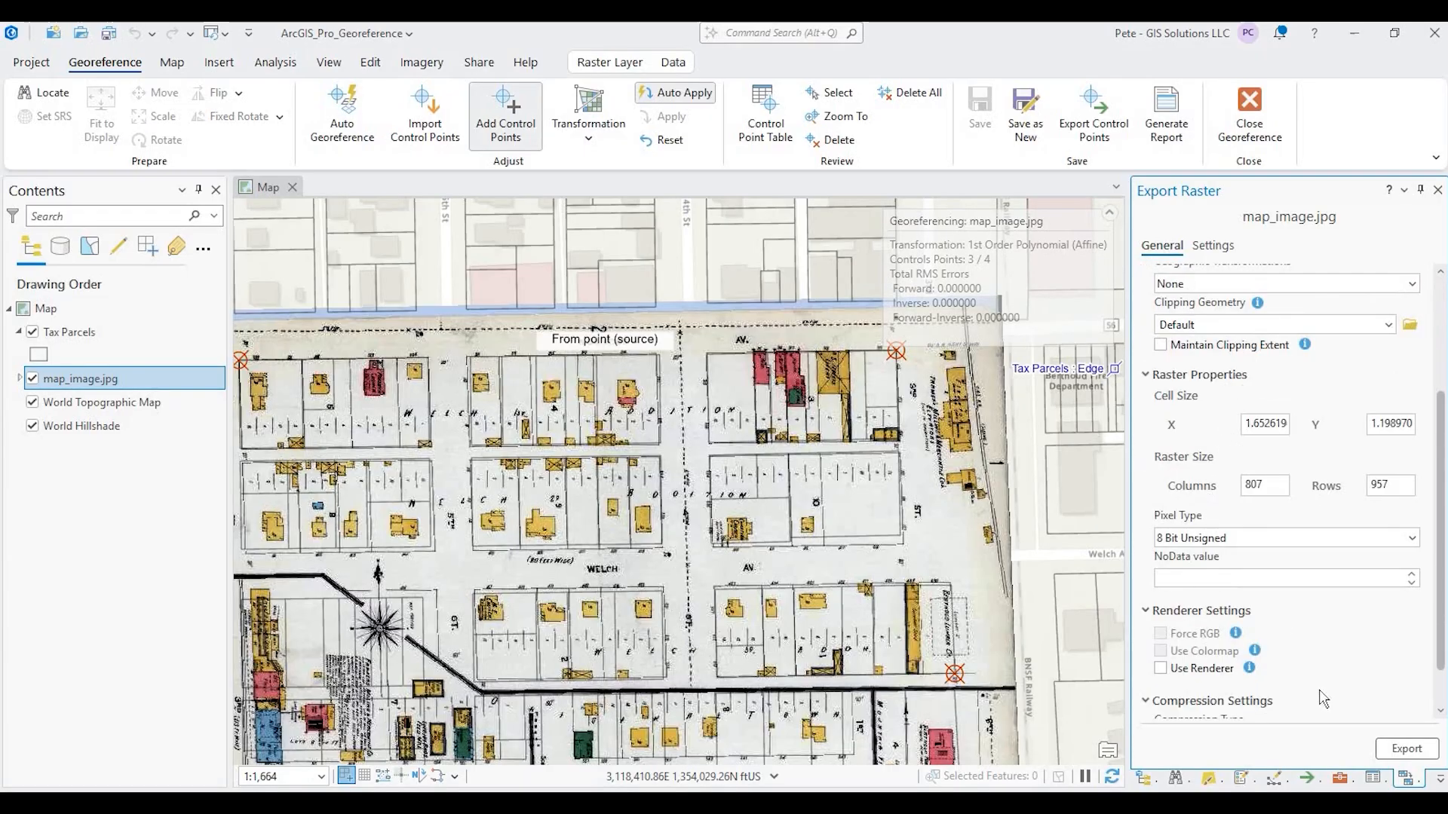
scroll(1323, 699, "down", 2)
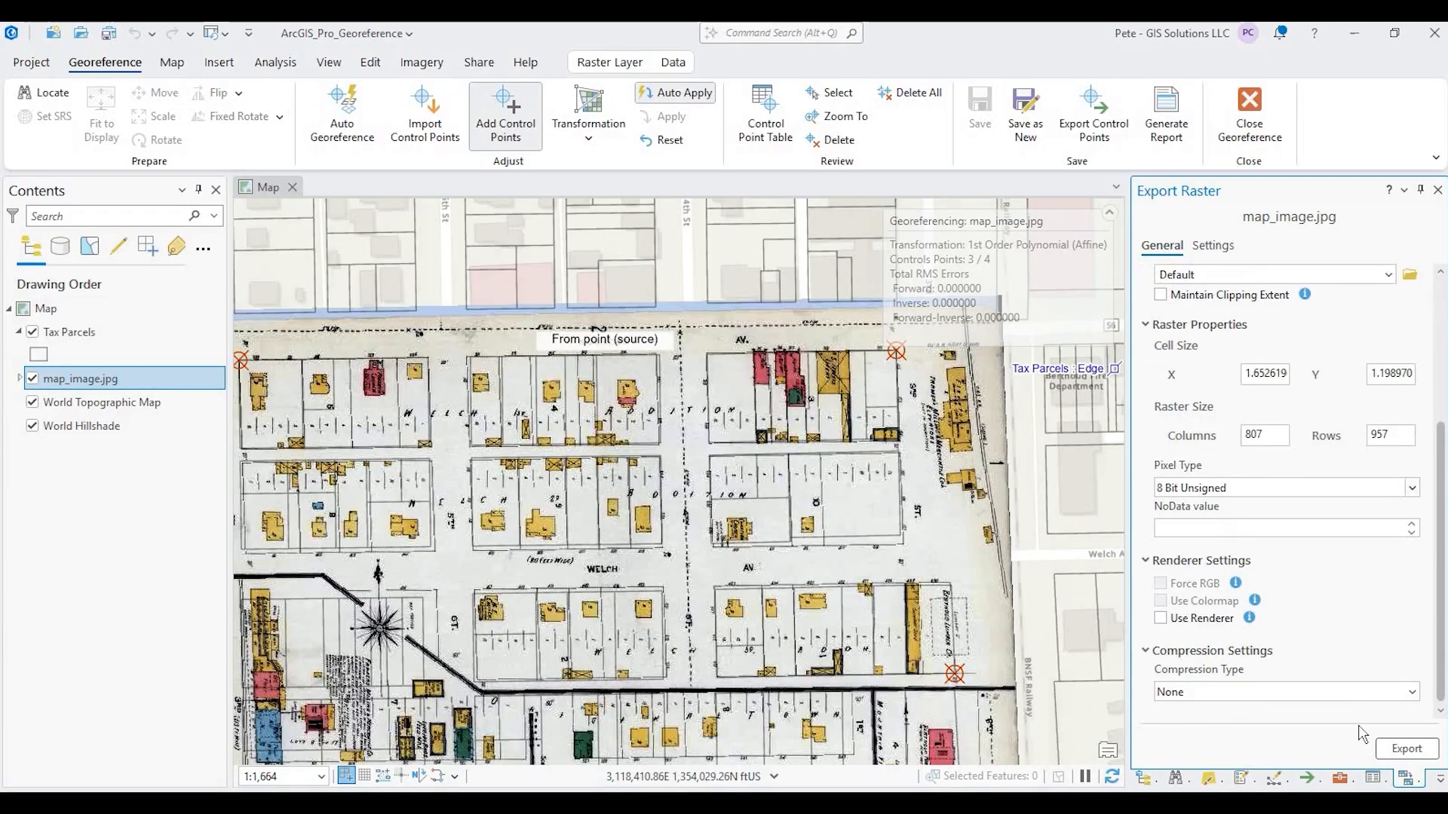
left_click(1416, 752)
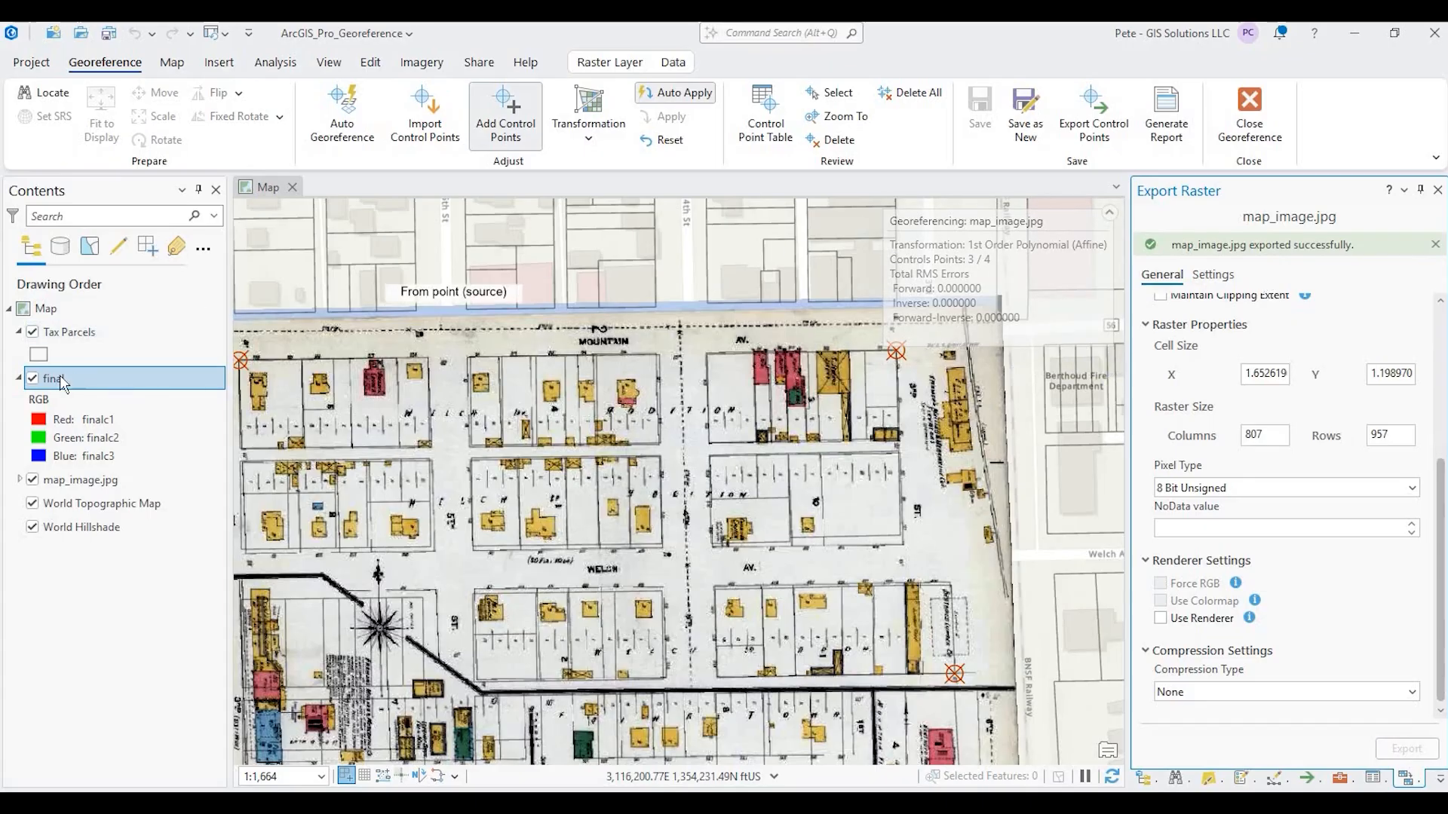
Hide the map_image.jpg layer, collapse the final layer's legend, and toggle the final layer off and back on
left_click(32, 480)
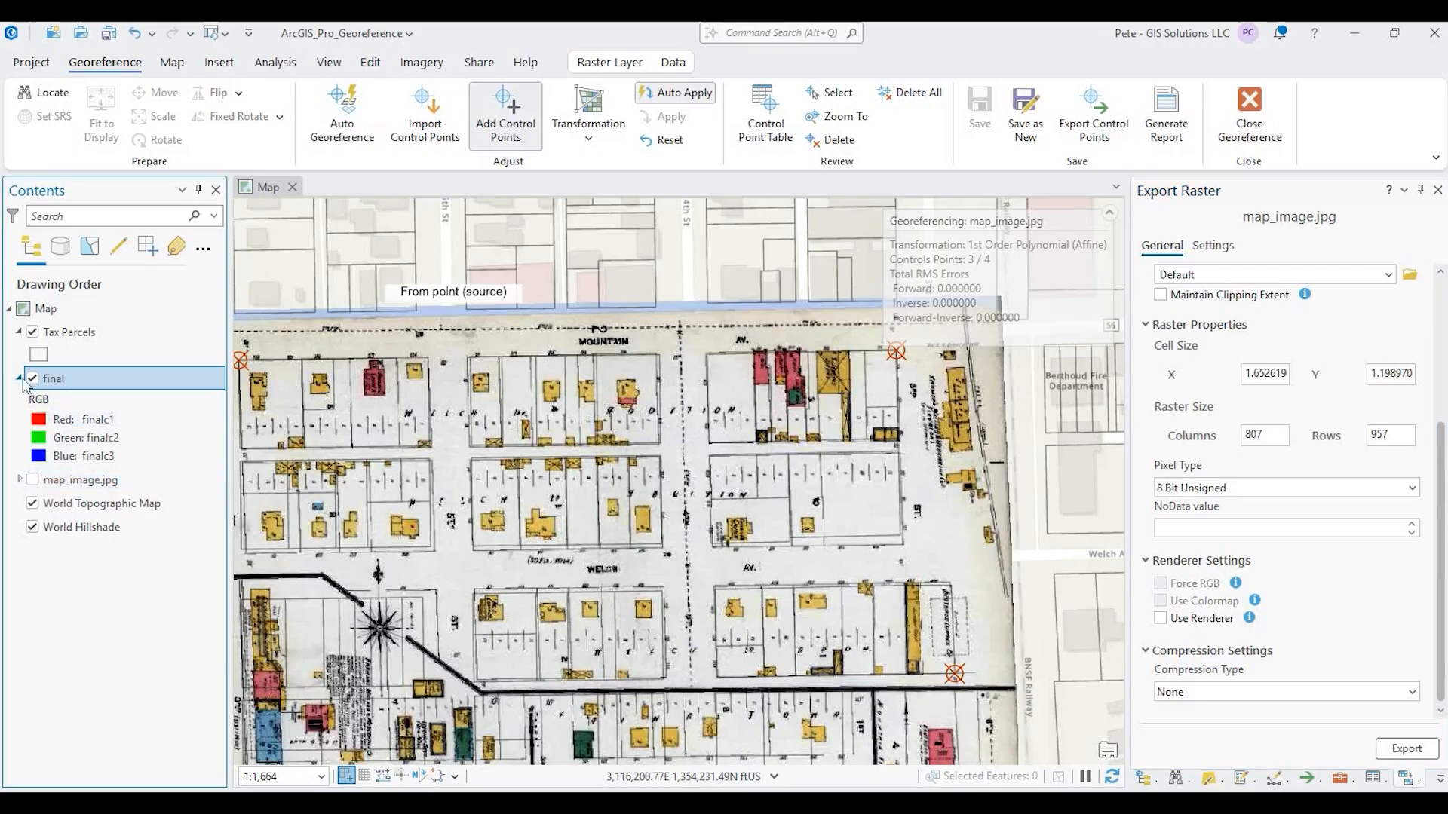
left_click(20, 379)
left_click(33, 380)
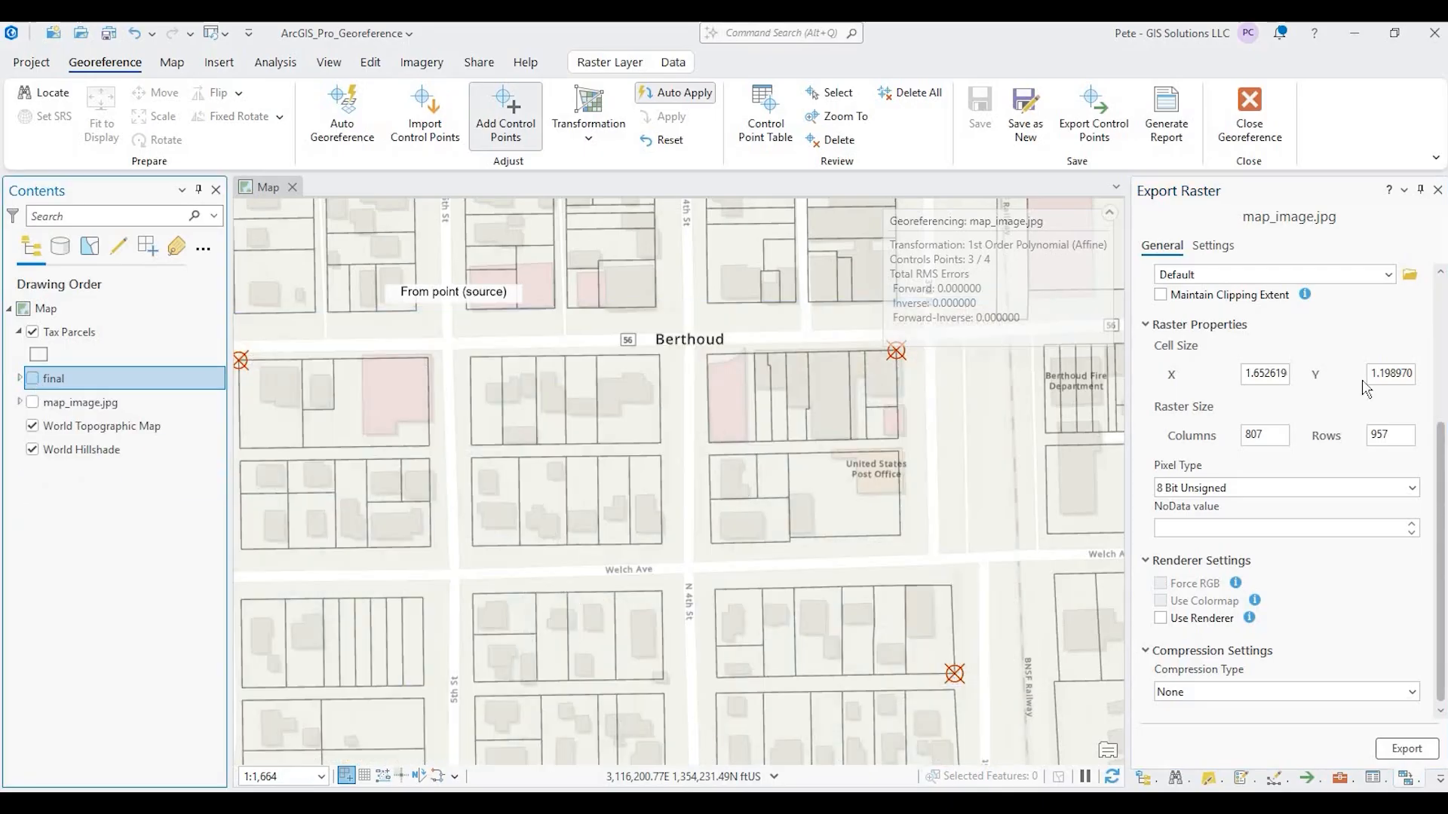
left_click(34, 380)
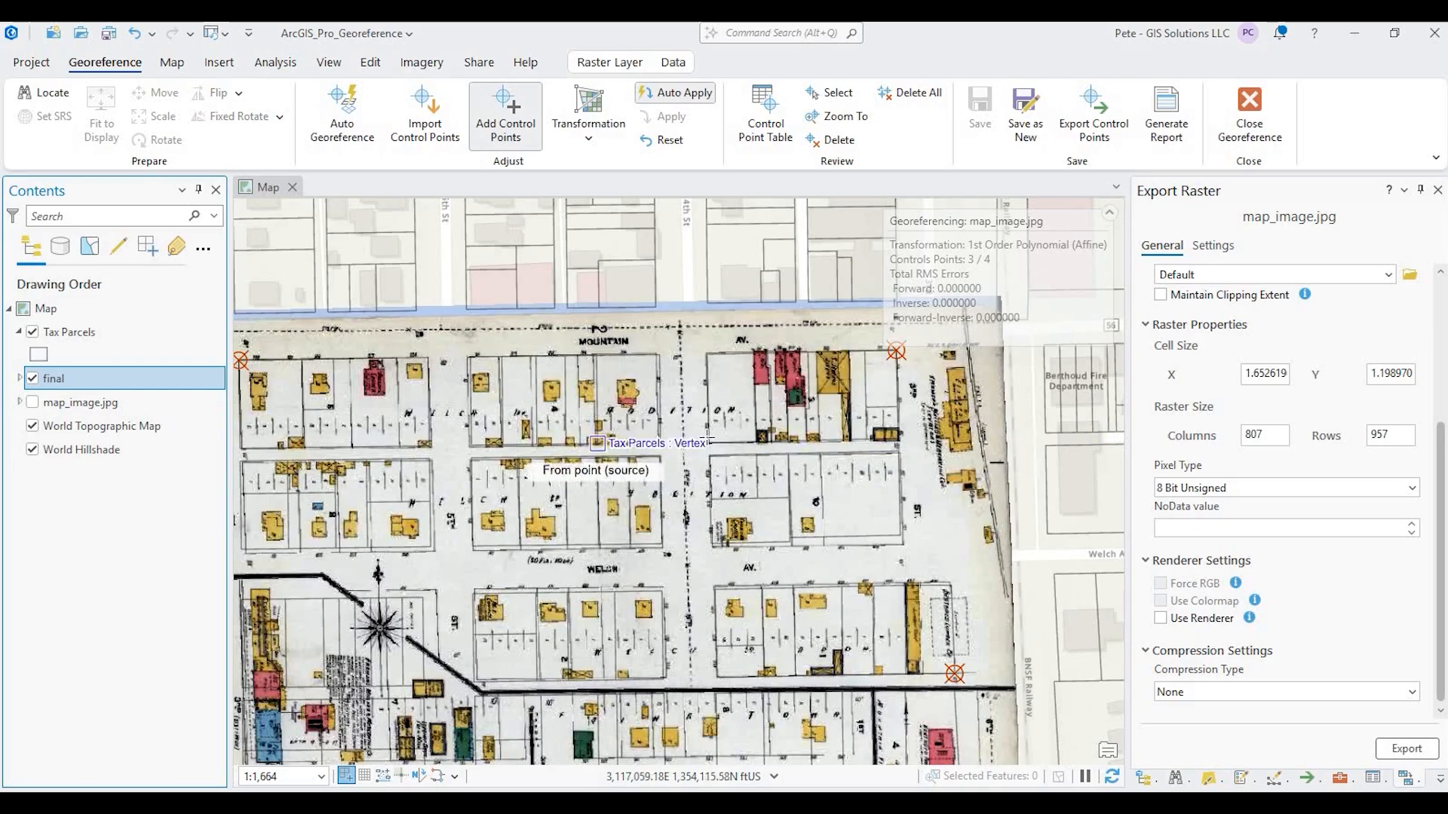
Examine how the exported final raster lines up with the tax parcels around Mountain Ave and Welch Ave
left_click_drag(525, 464, 784, 422)
scroll(667, 459, "down", 2)
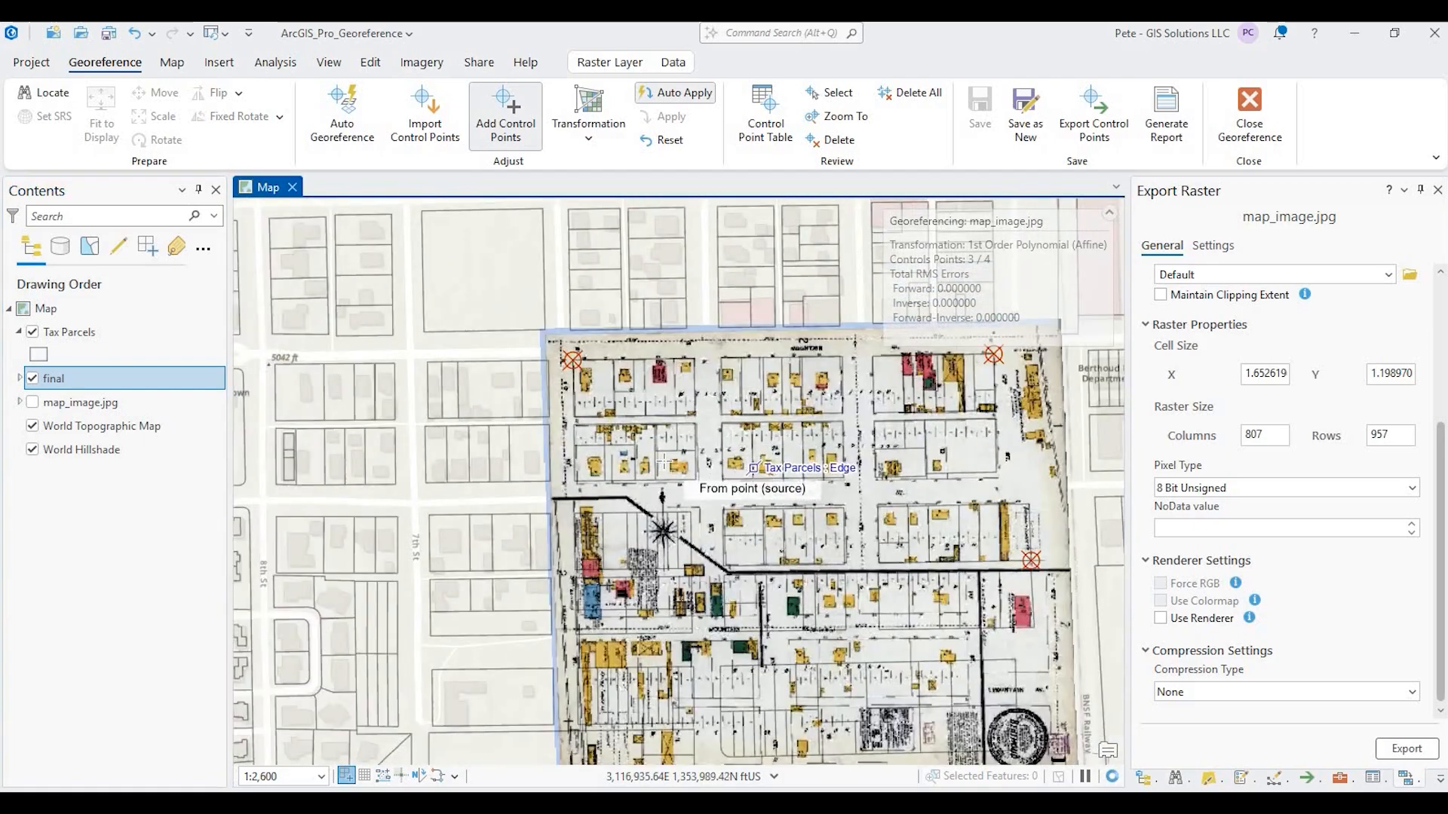
left_click_drag(745, 448, 664, 462)
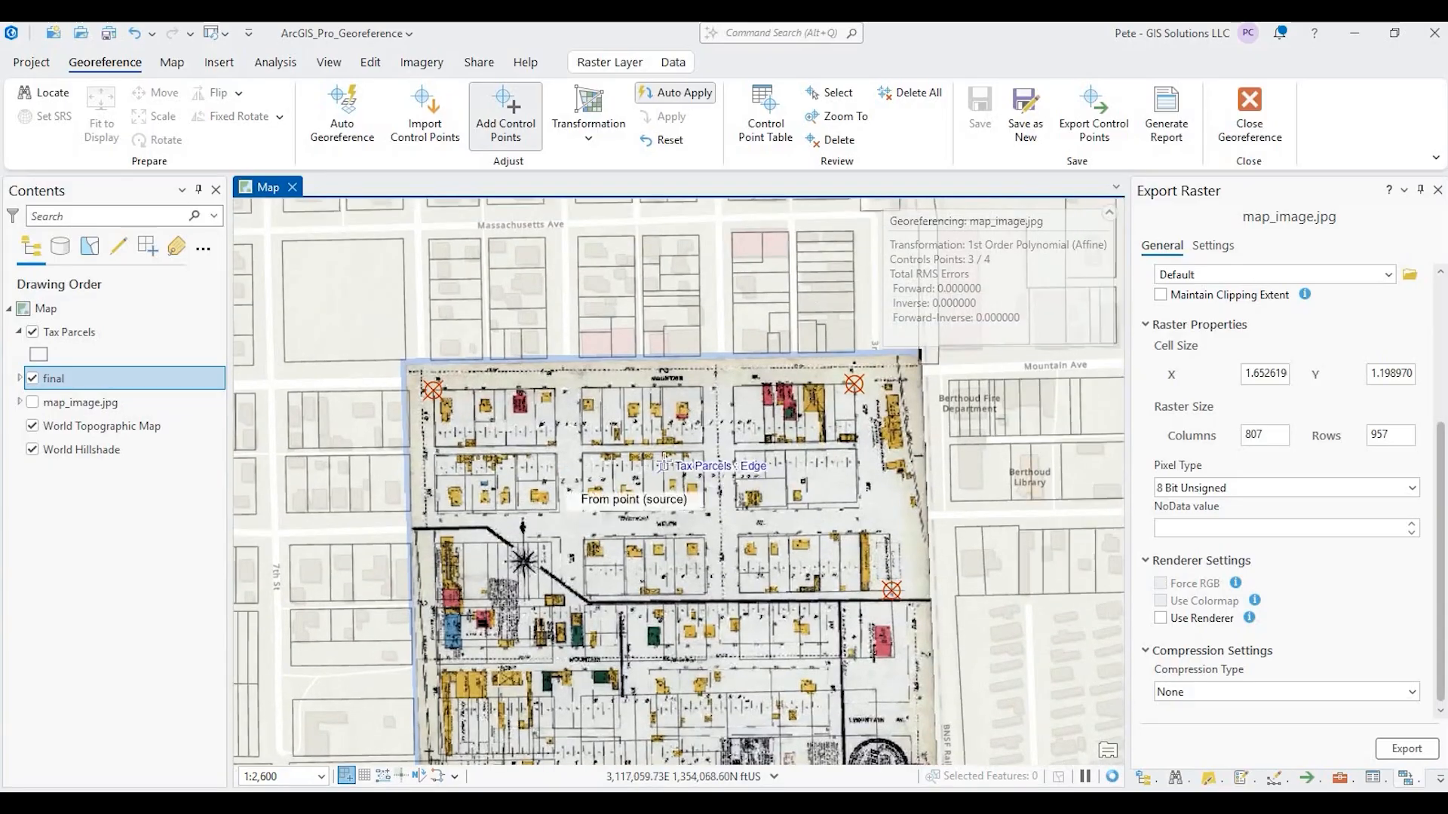
scroll(663, 462, "up", 1)
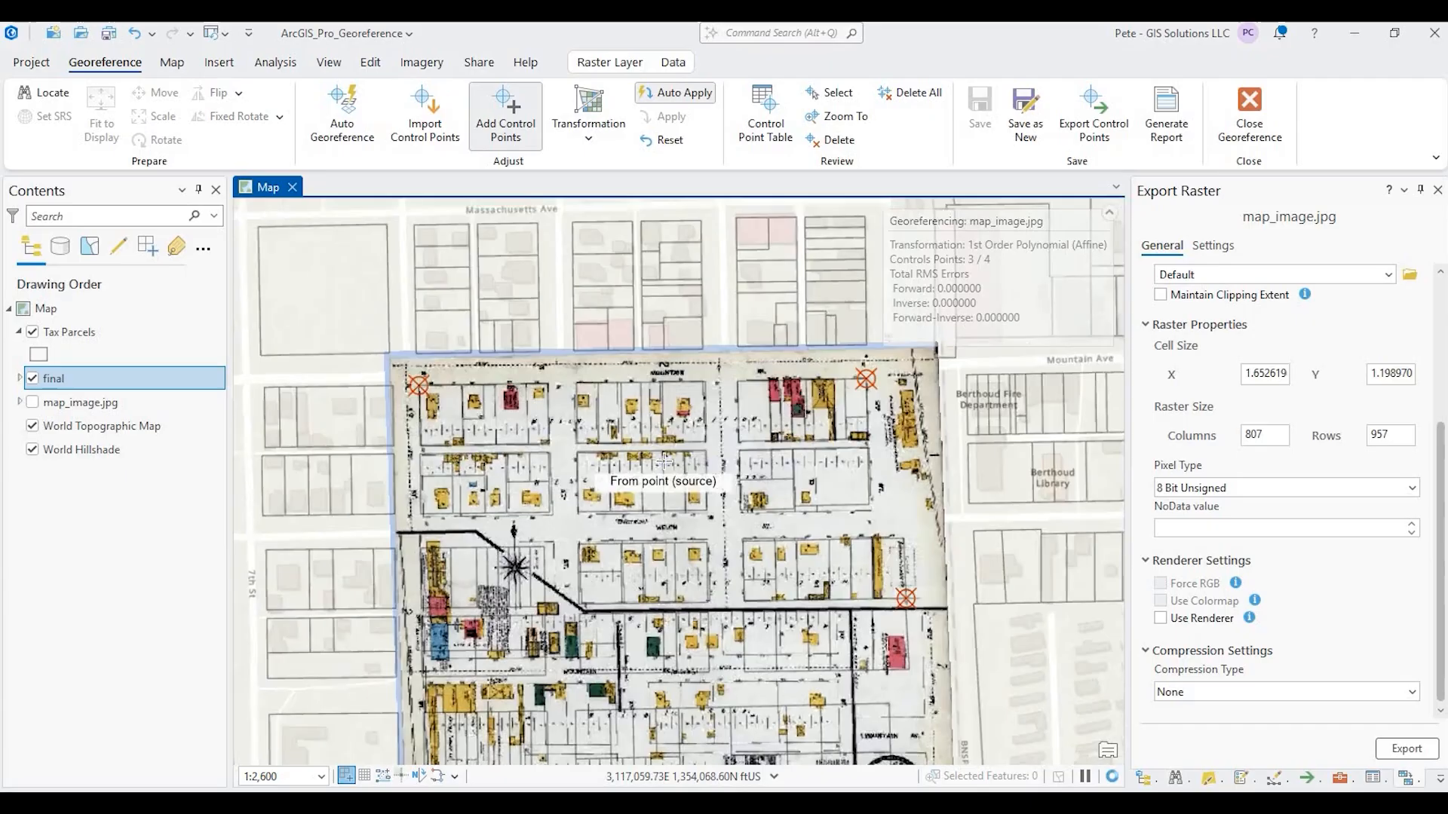
scroll(664, 462, "up", 3)
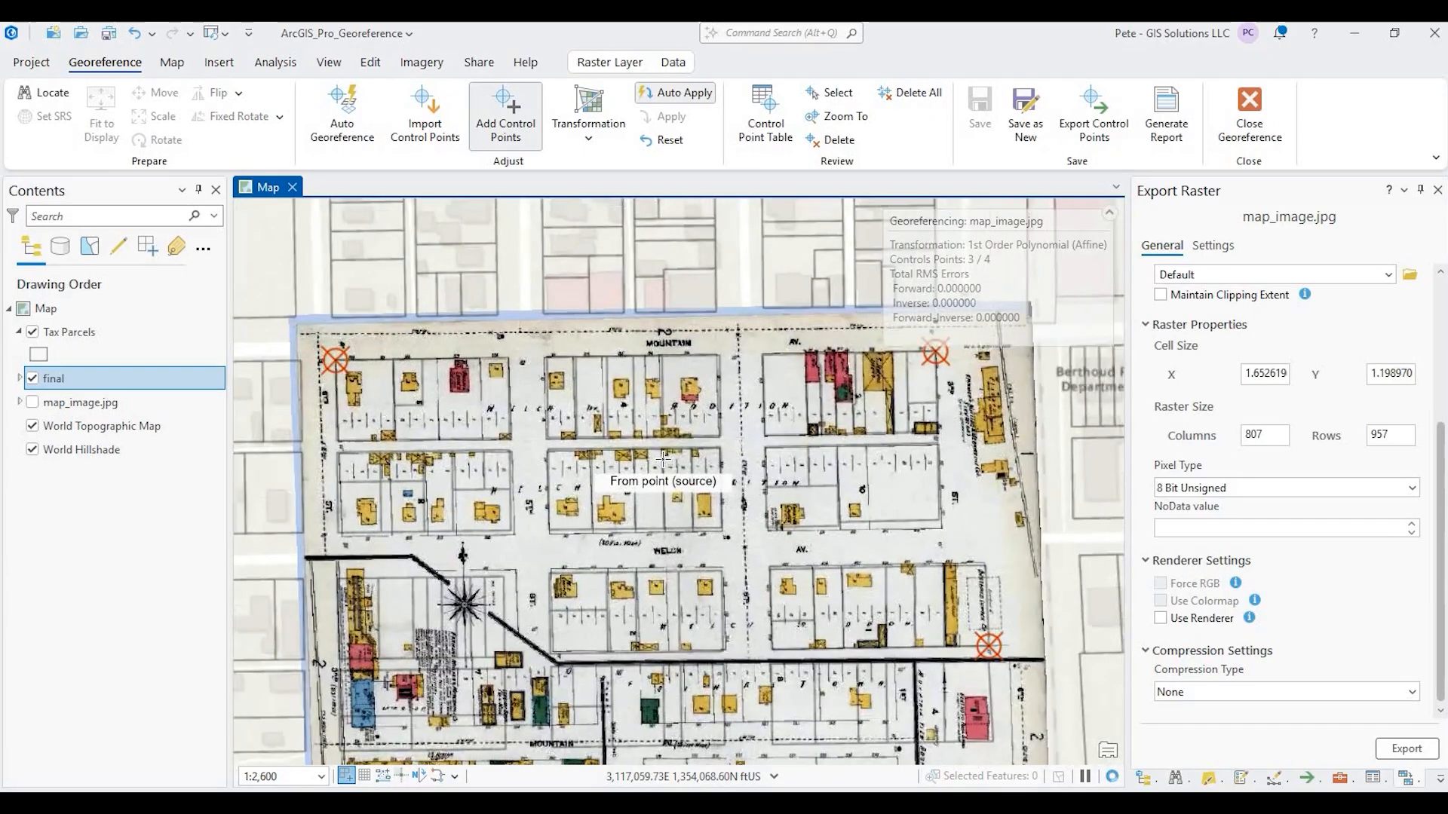
scroll(664, 461, "up", 1)
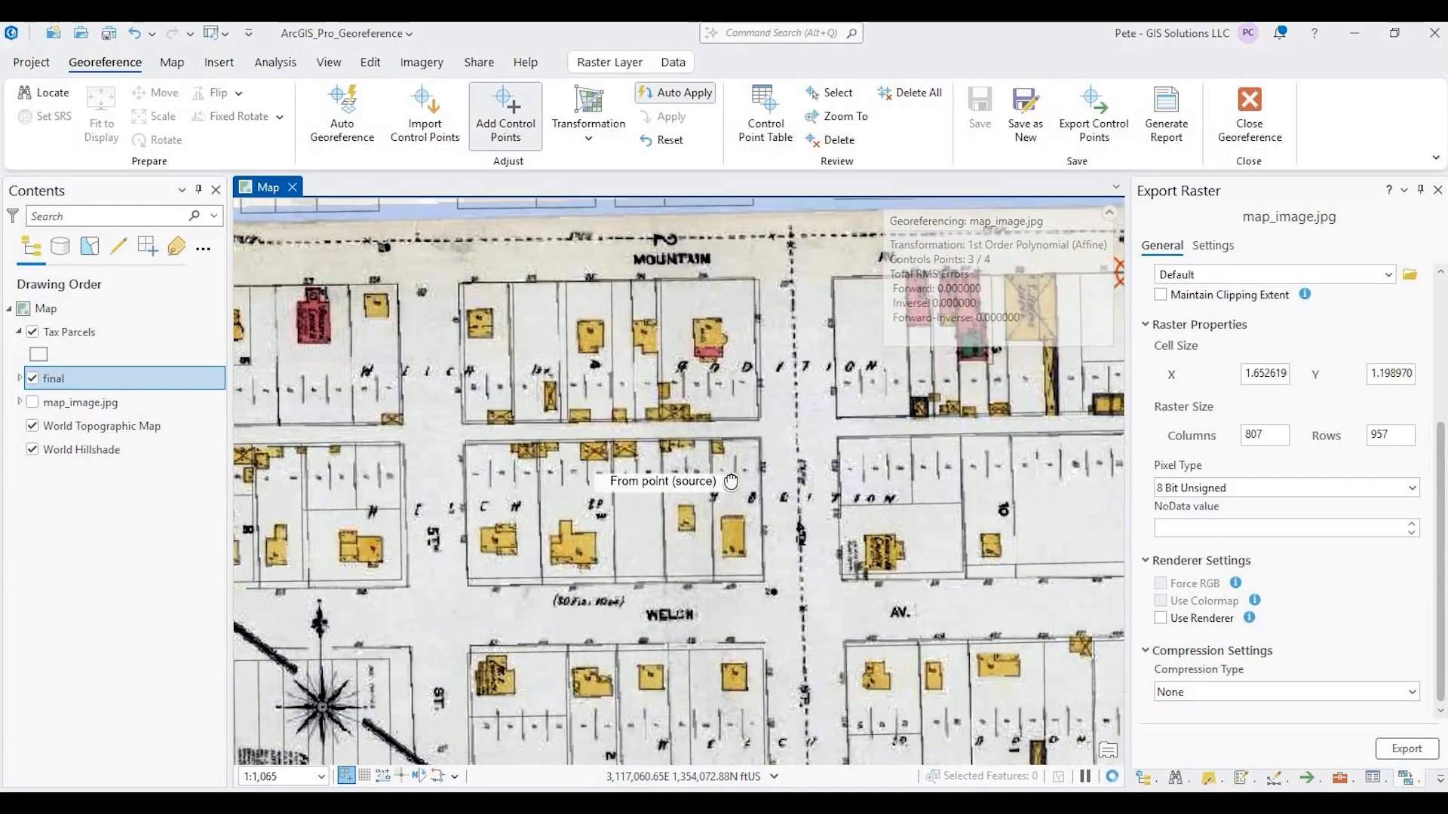
scroll(543, 381, "up", 1)
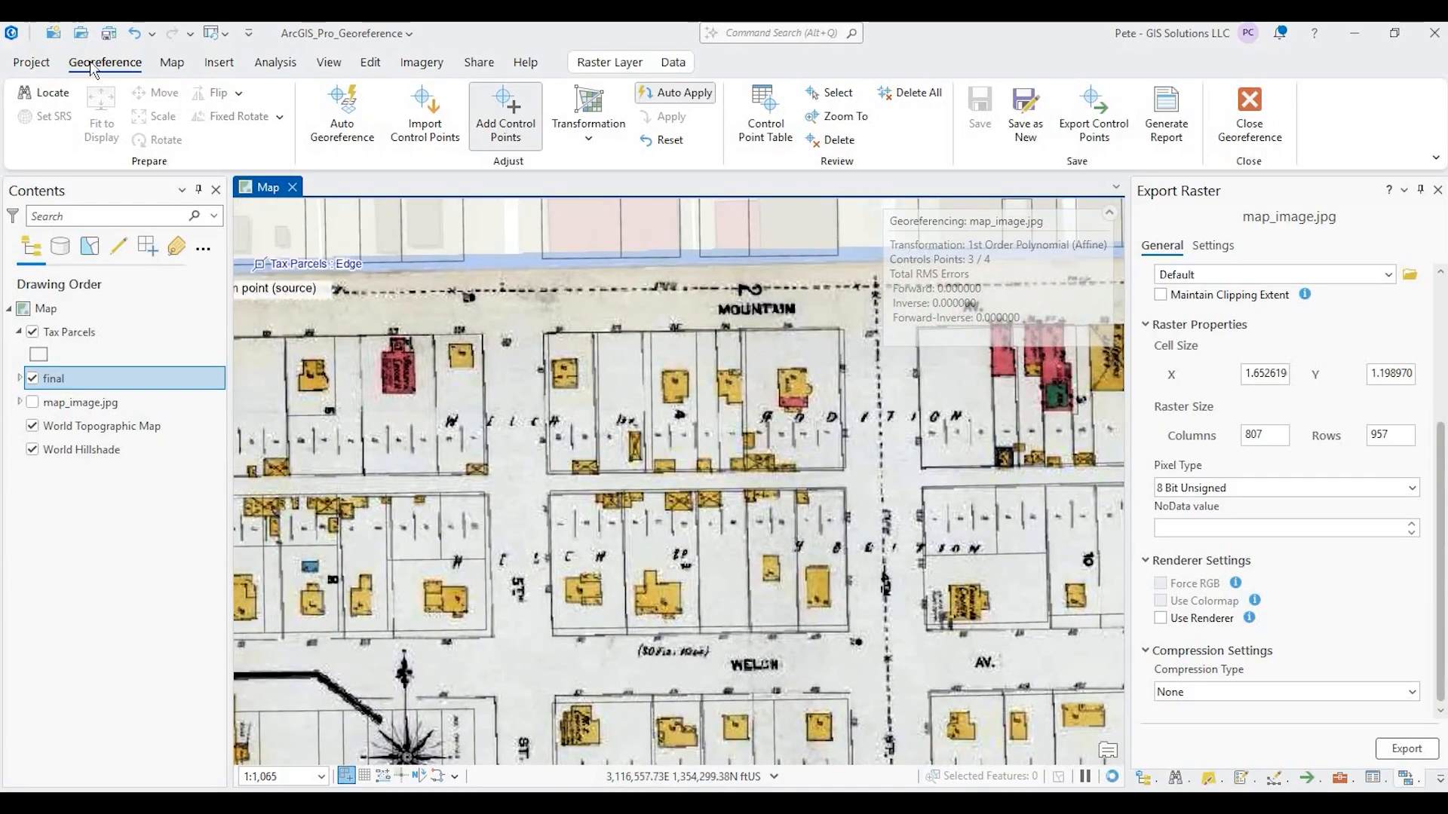
Close the georeferencing session and change the basemap to Imagery
left_click(1252, 108)
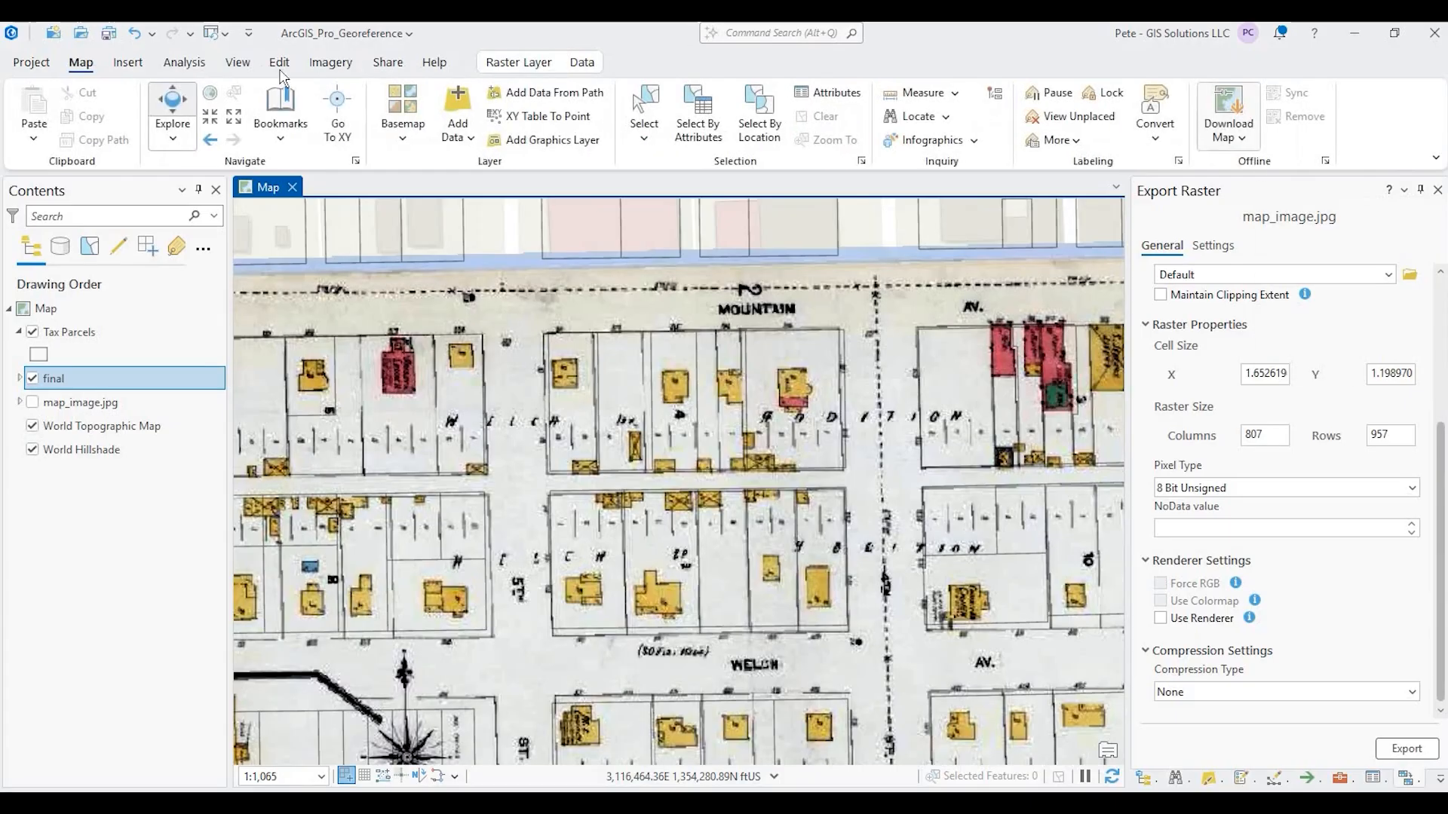
left_click(414, 144)
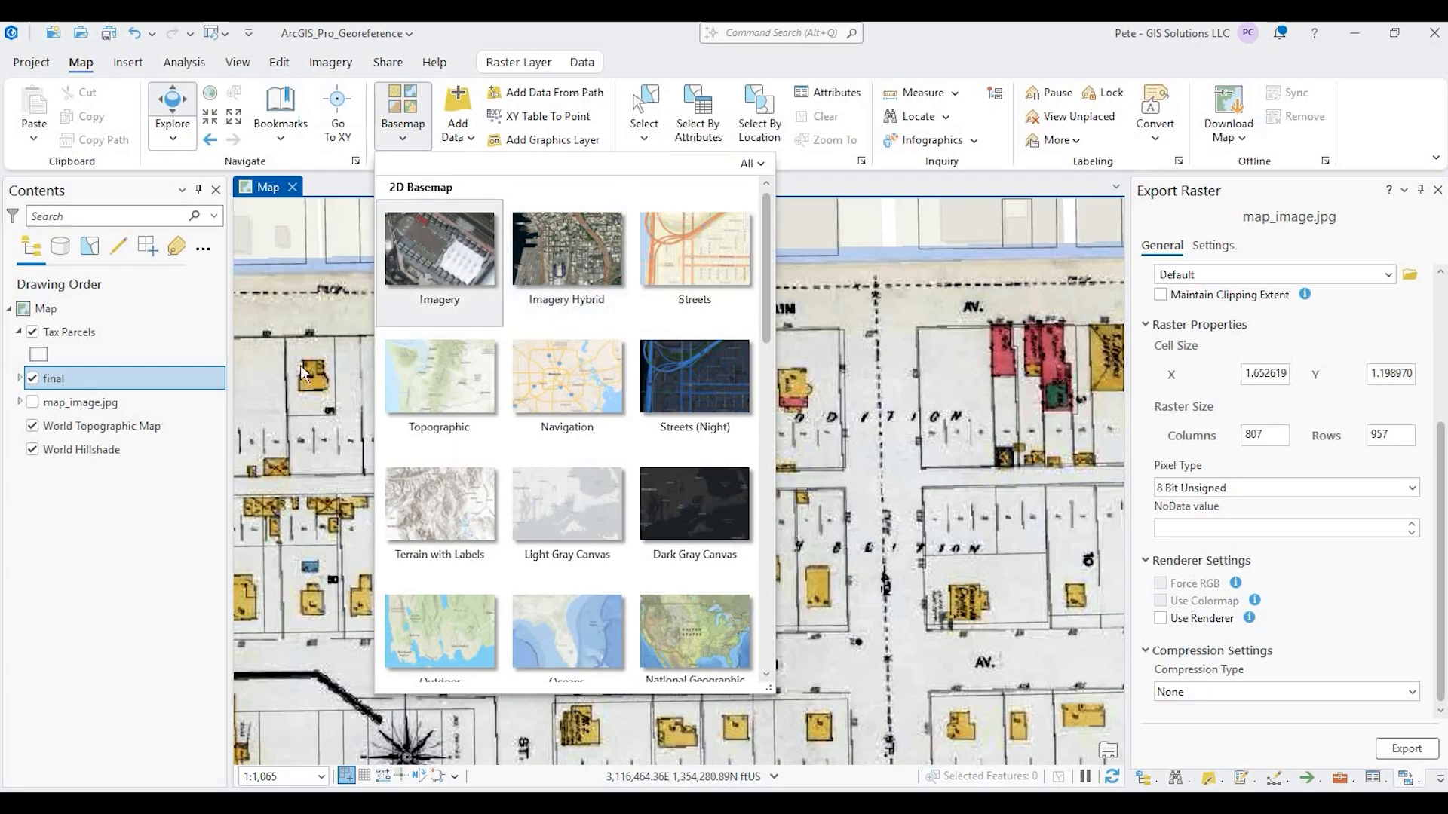
left_click(437, 264)
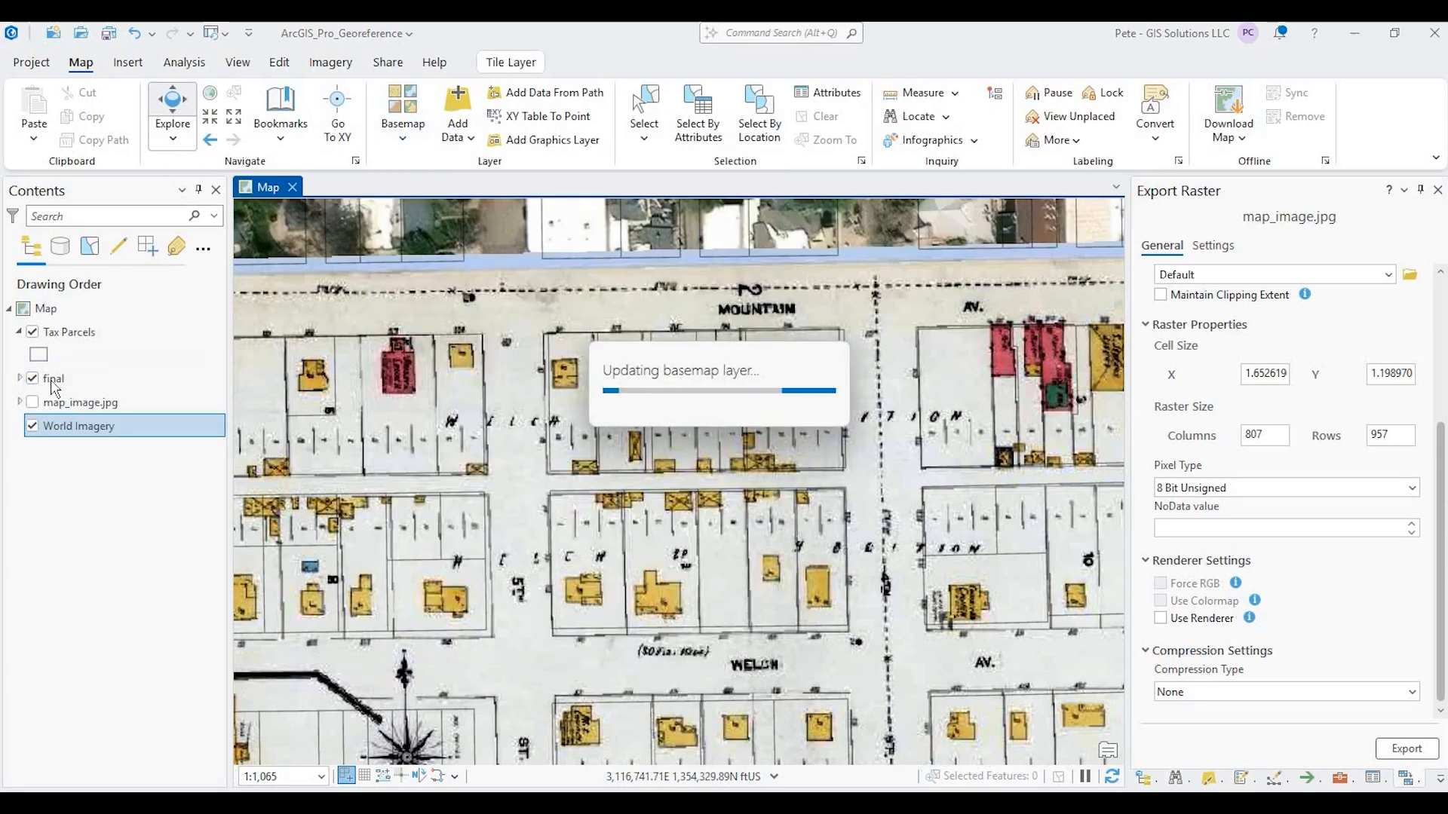
Set the final layer's transparency to 55.2% and compare it with the imagery along Mountain Ave and Welch Ave
left_click(34, 383)
left_click(78, 386)
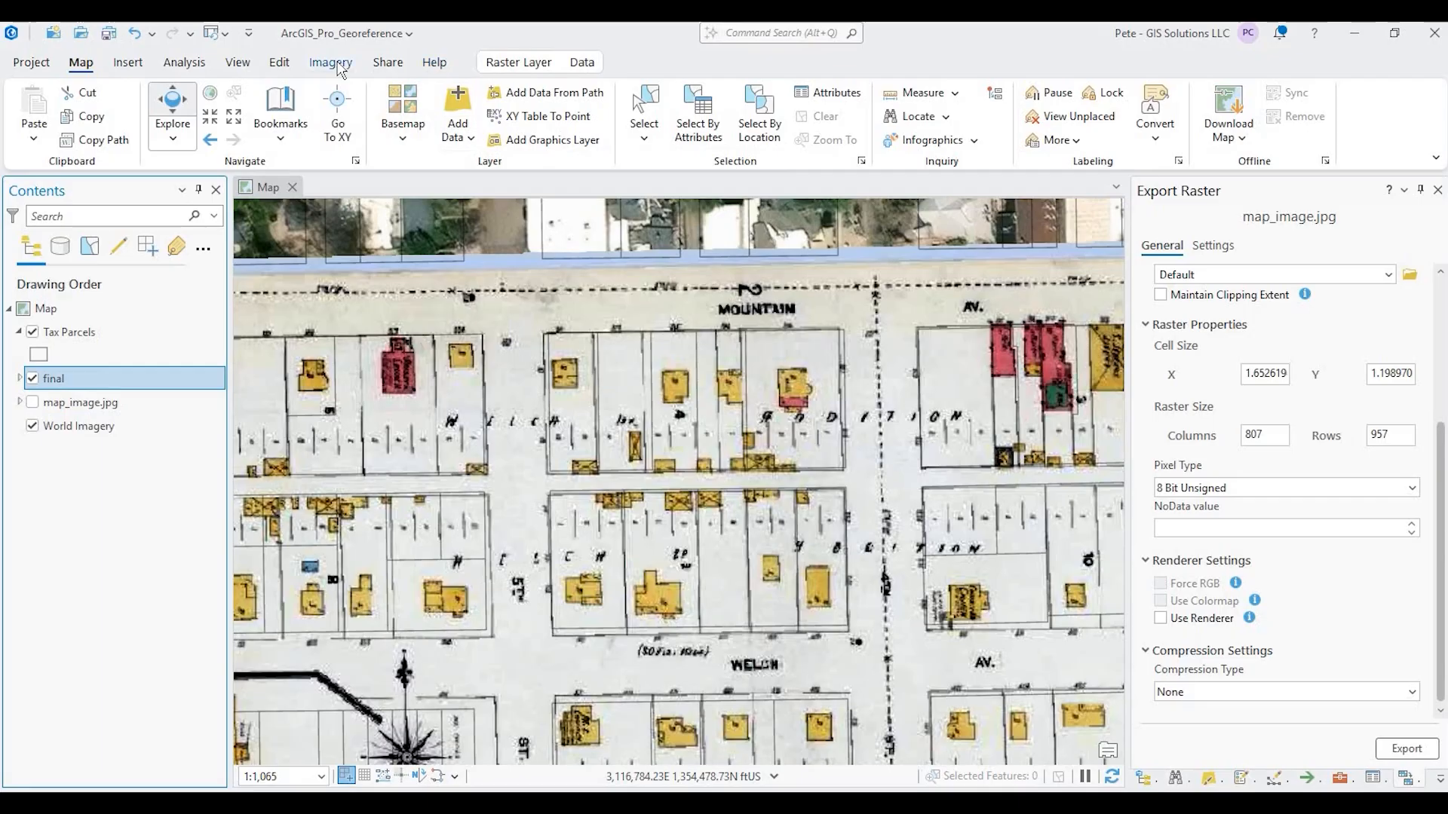
left_click(518, 63)
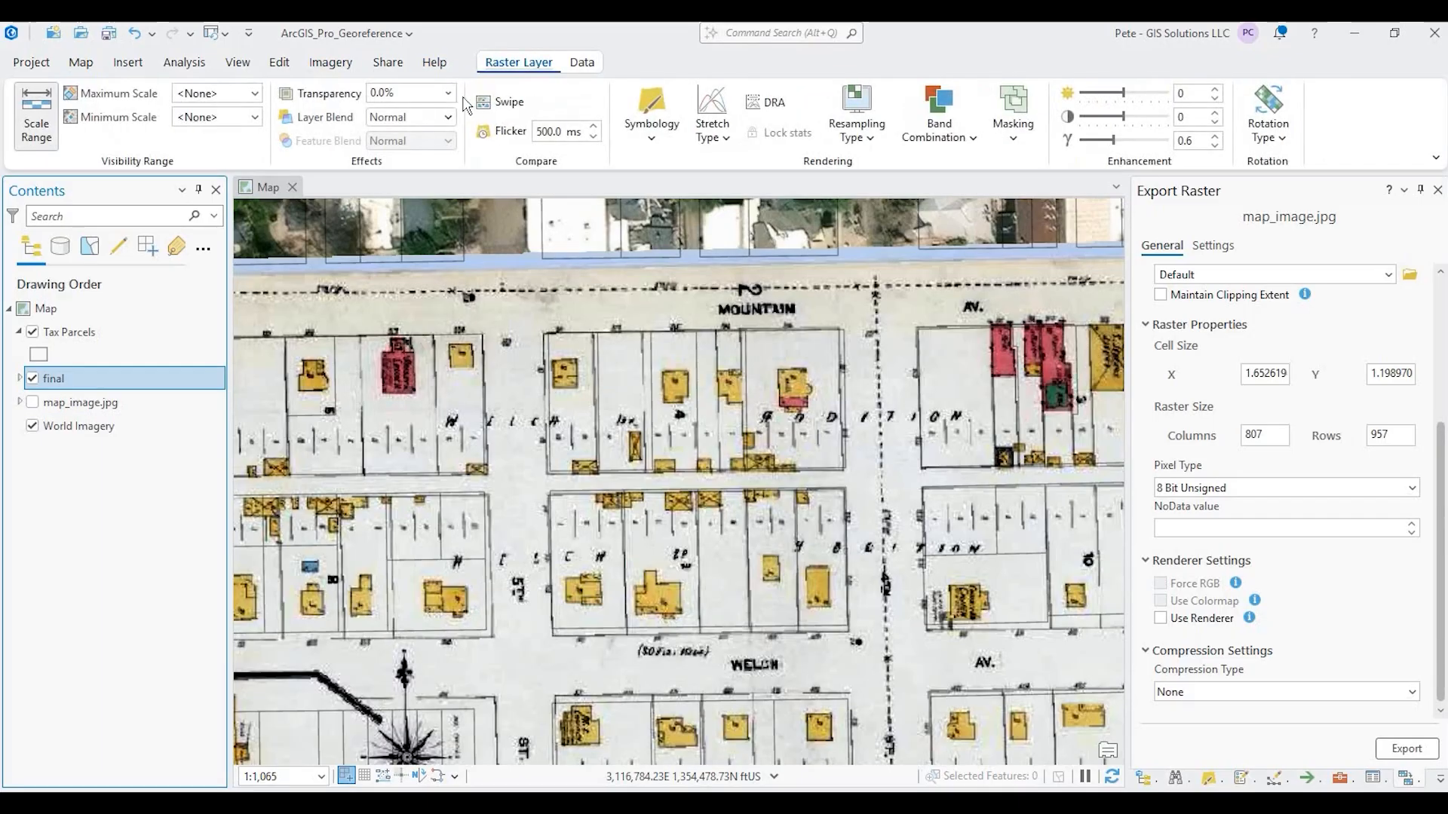
left_click(375, 124)
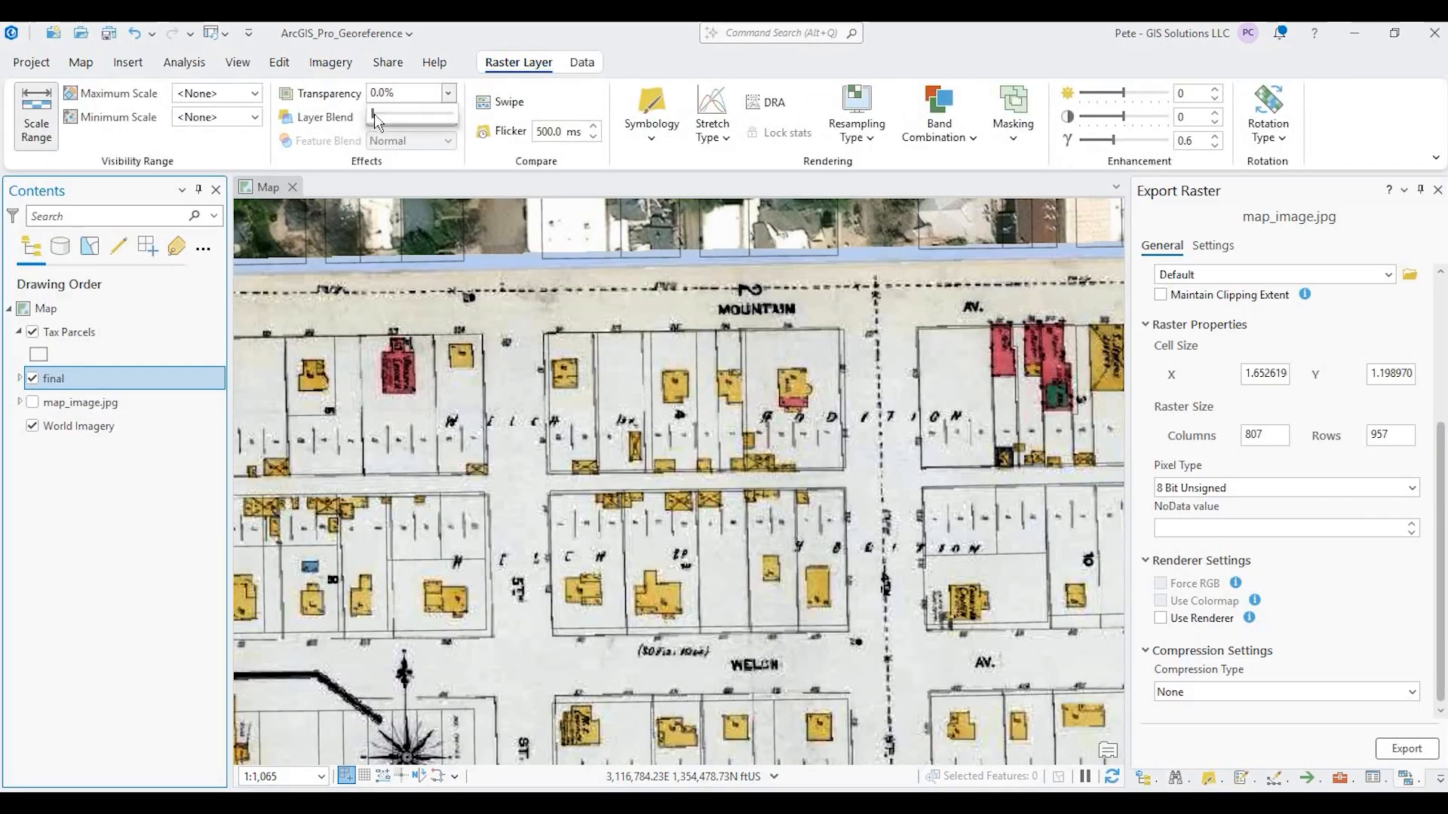
left_click_drag(372, 114, 408, 117)
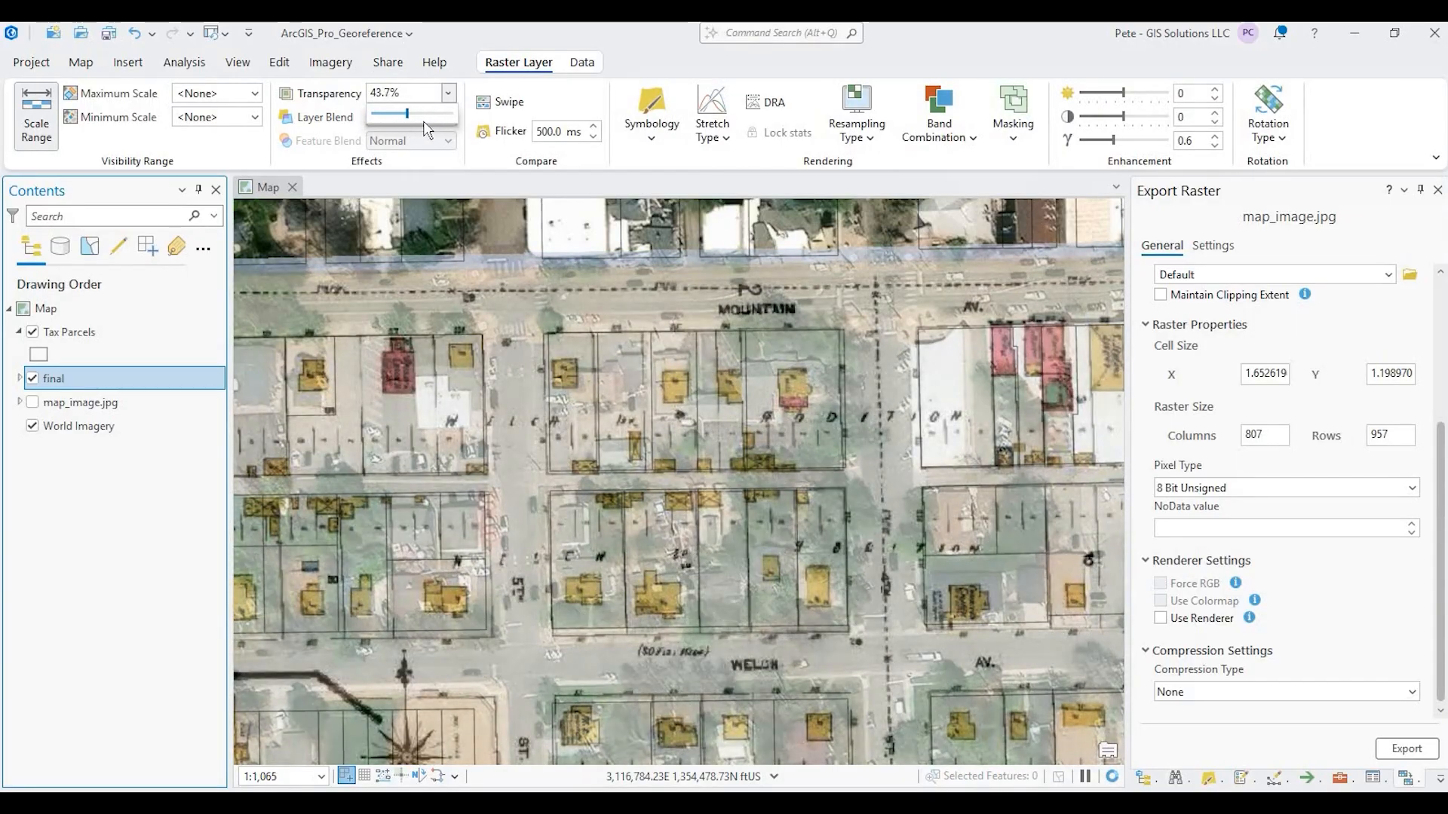
left_click(426, 118)
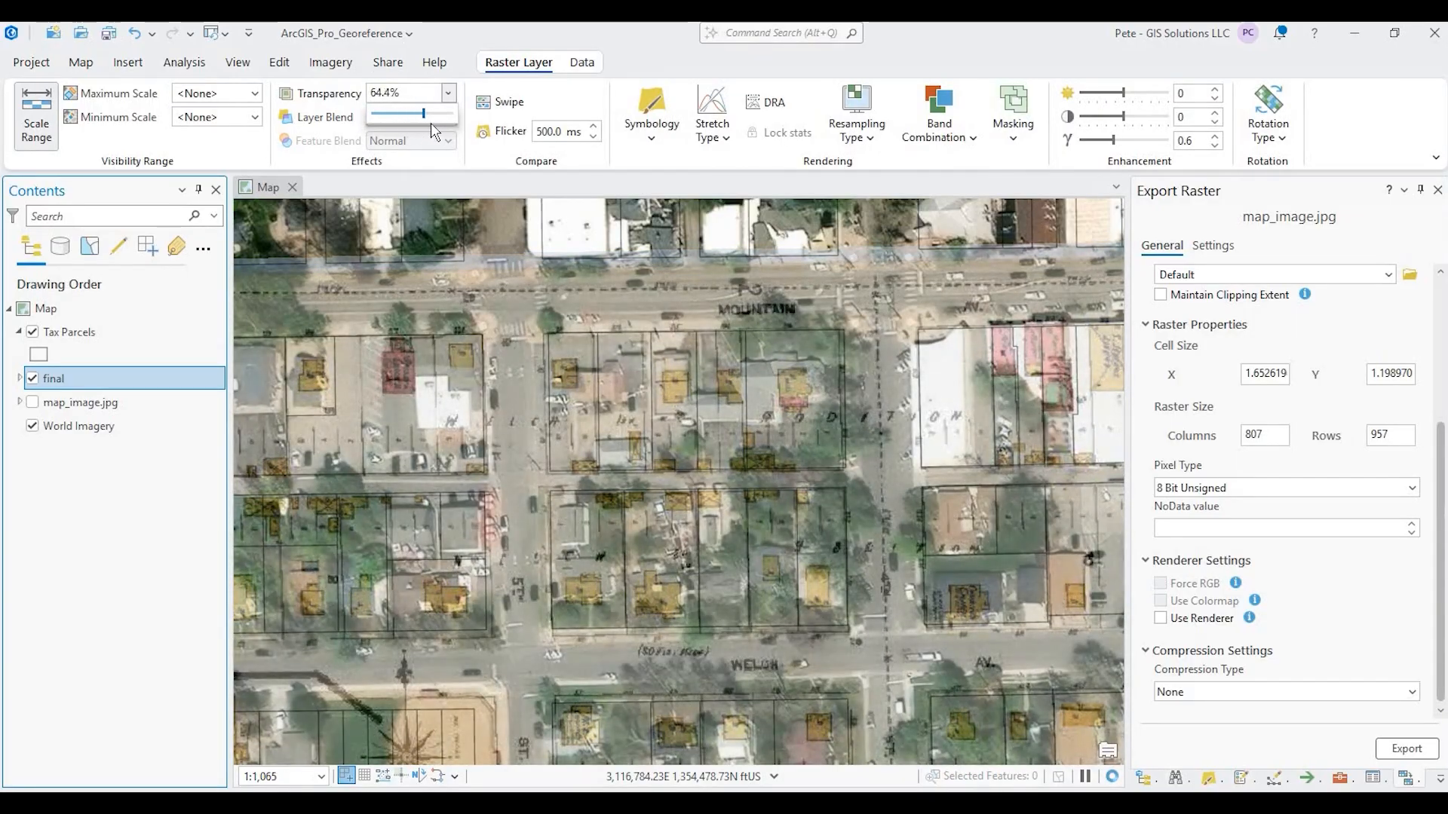
left_click(416, 114)
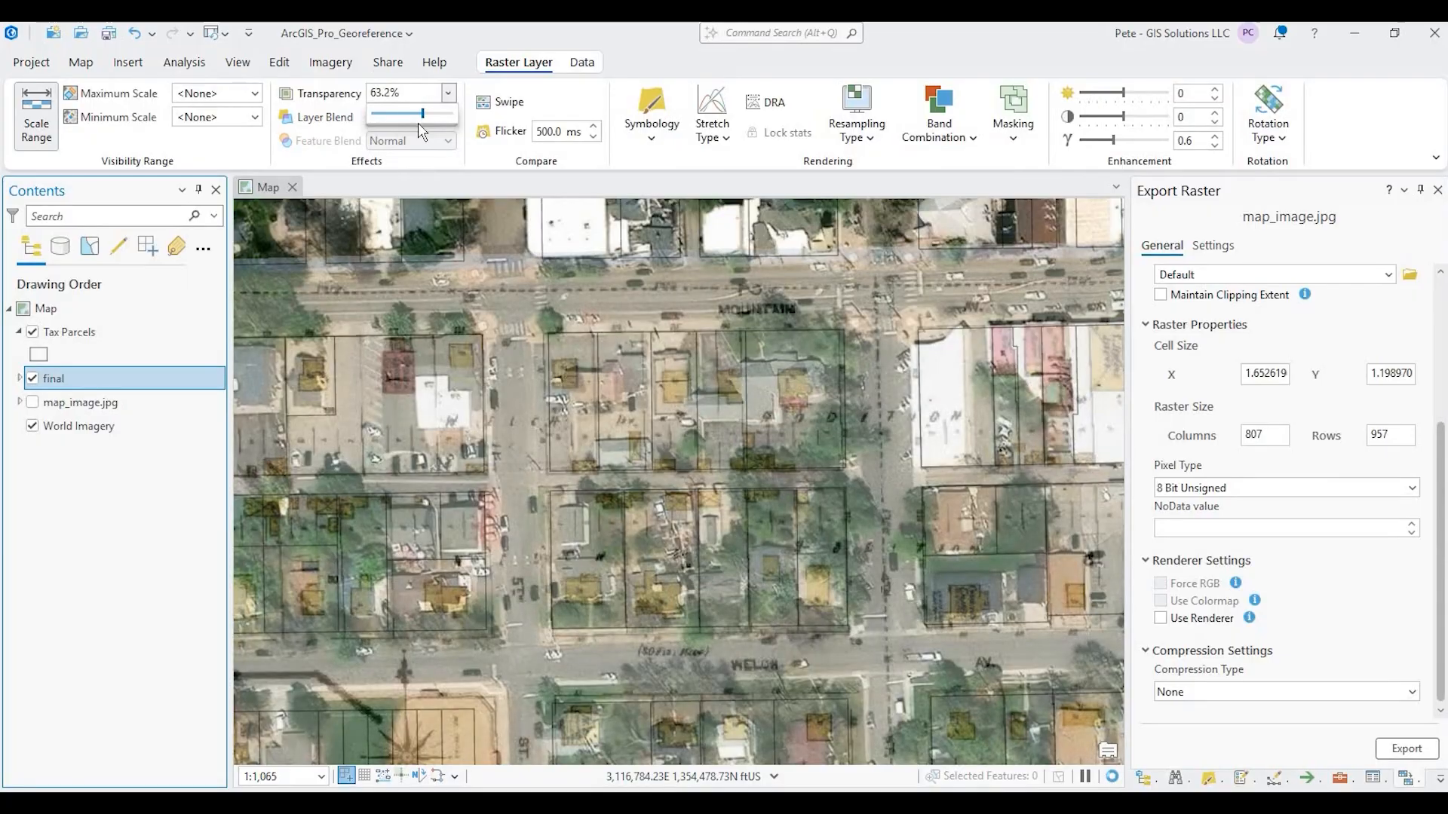
left_click(736, 405)
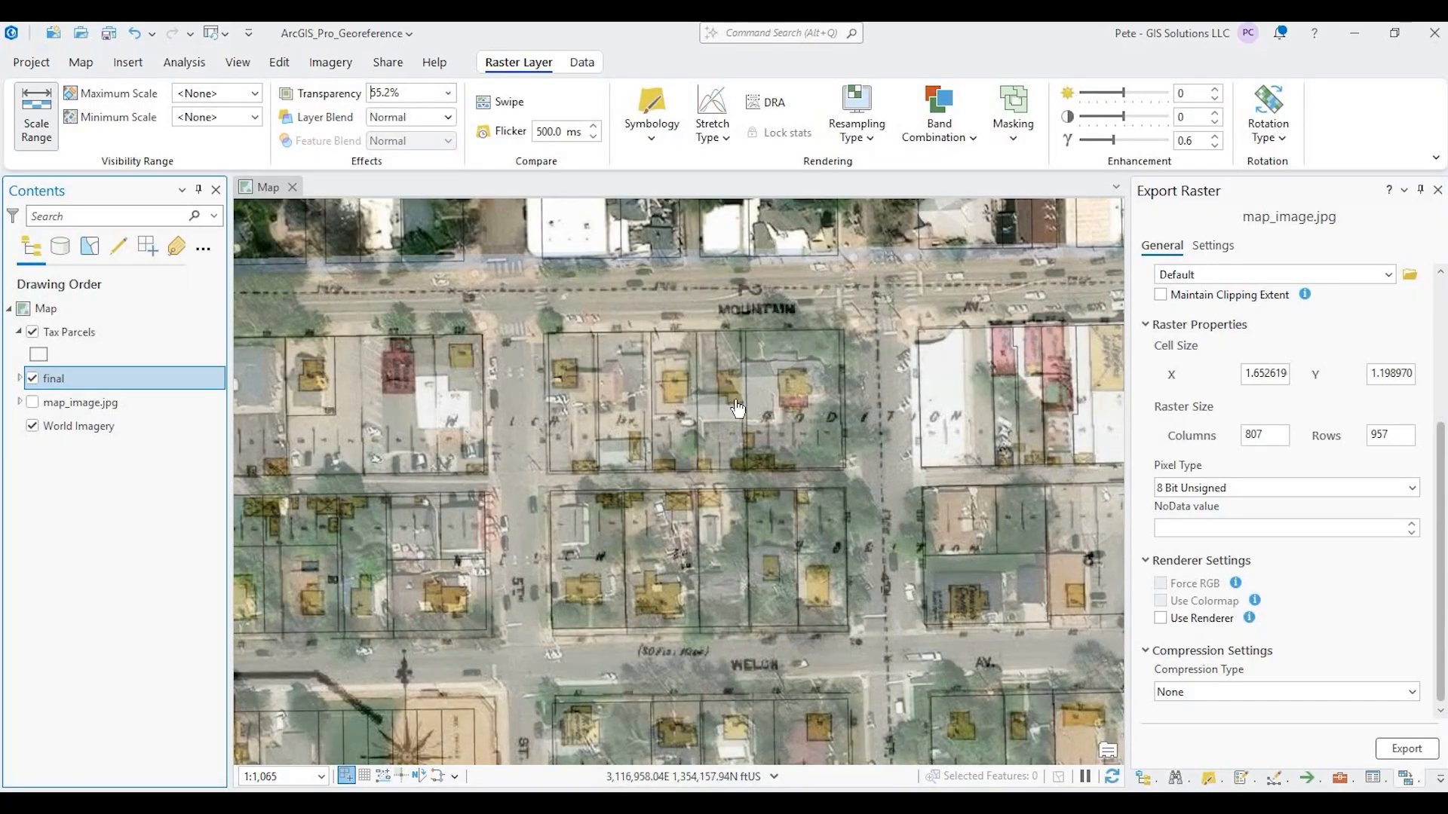
left_click_drag(737, 406, 616, 361)
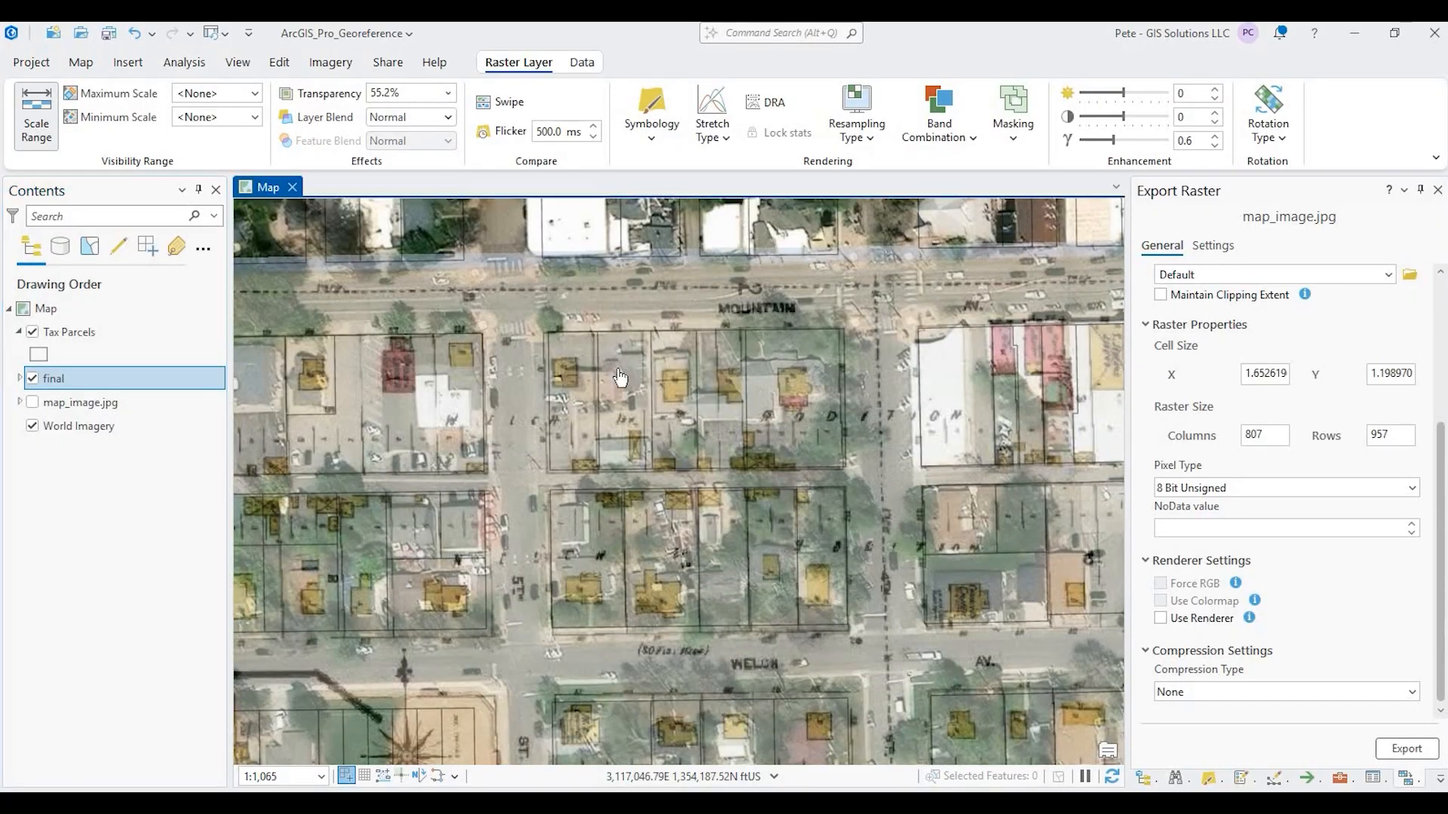
scroll(715, 423, "down", 2)
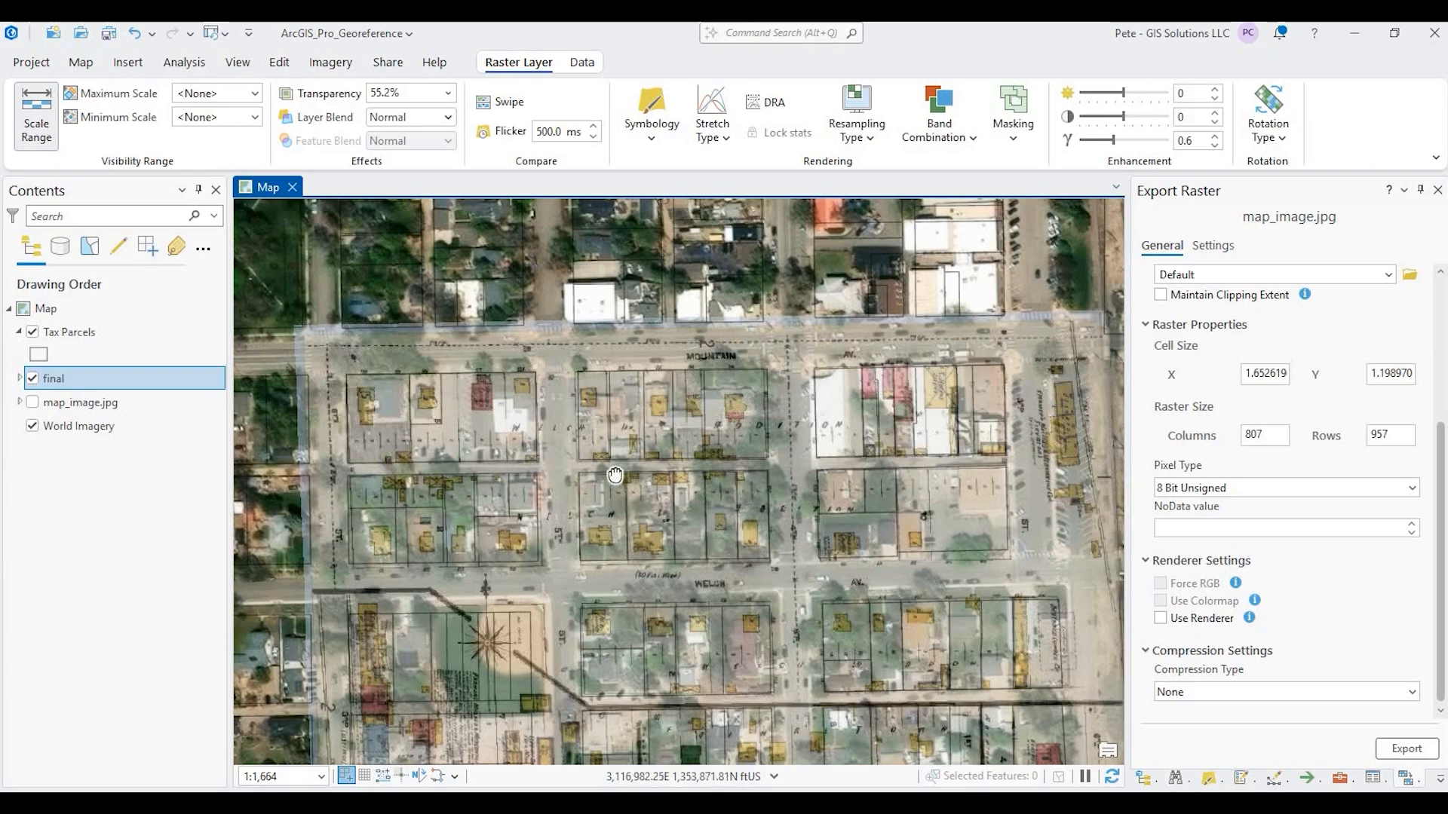
left_click_drag(604, 473, 456, 452)
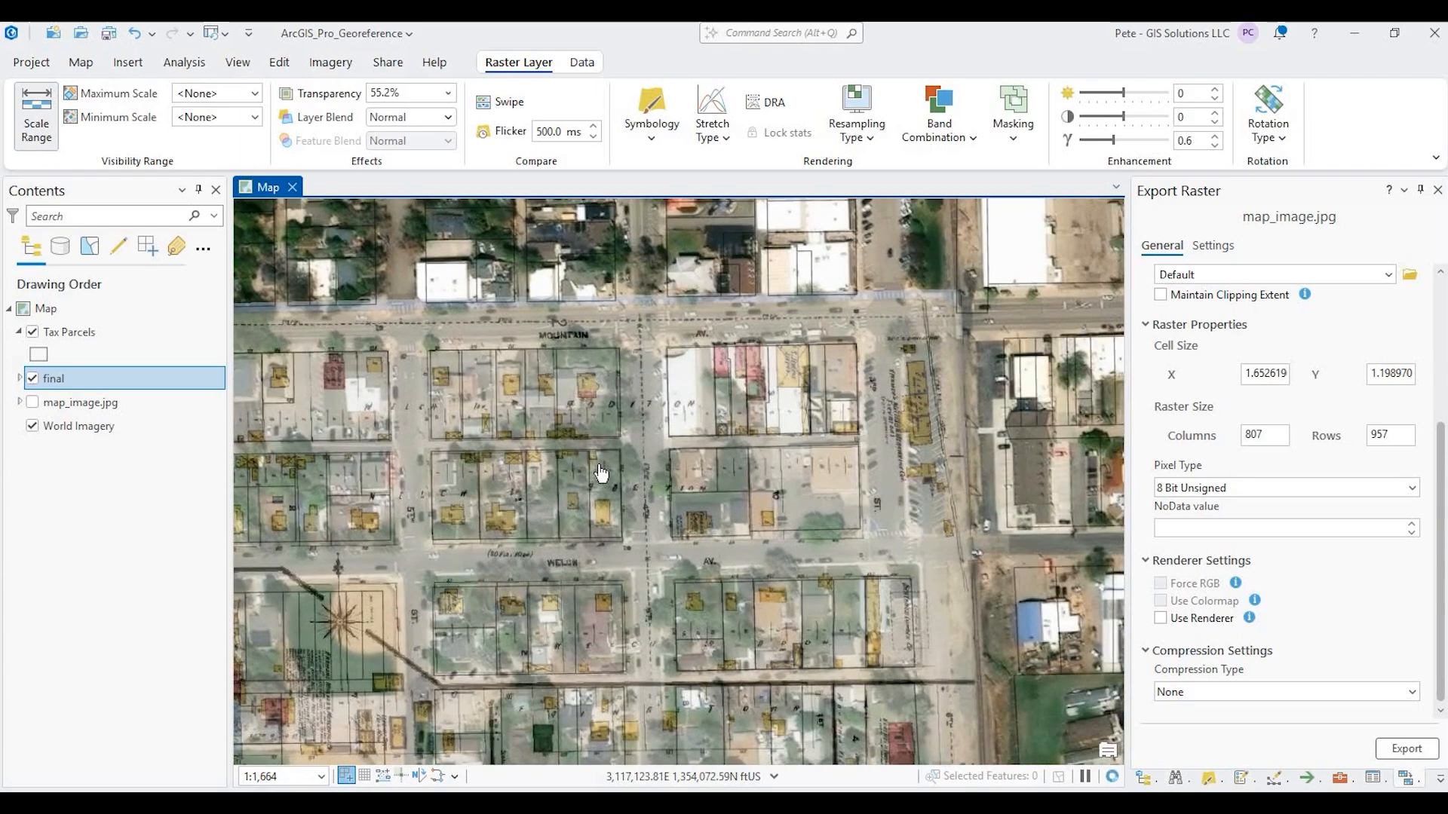